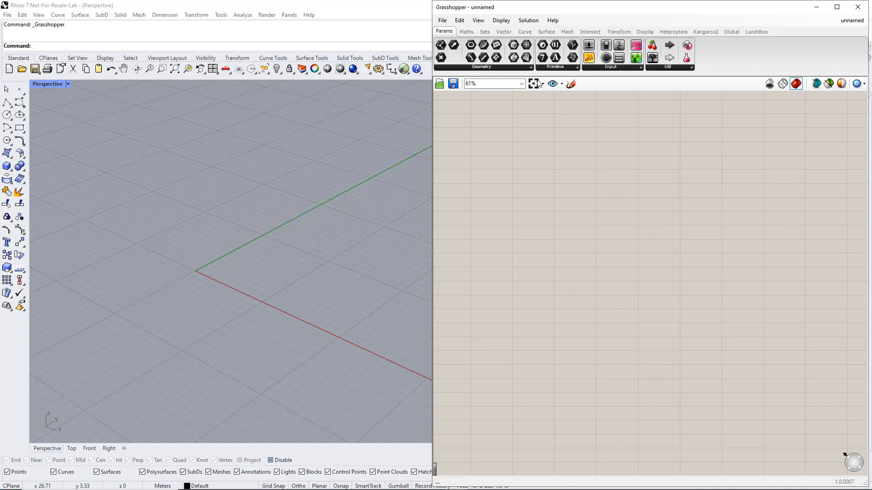
- Place a Construct Point component on the canvas and duplicate it twice below, making three stacked point components
click(504, 32)
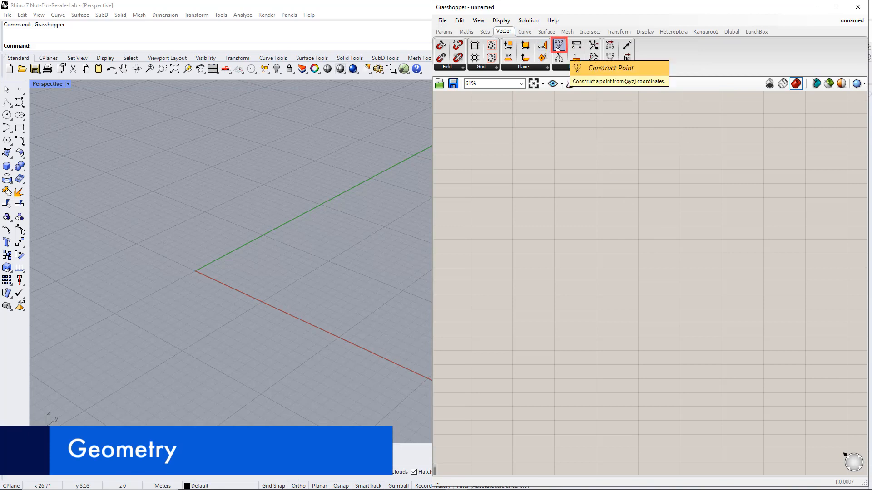
drag(558, 49, 626, 246)
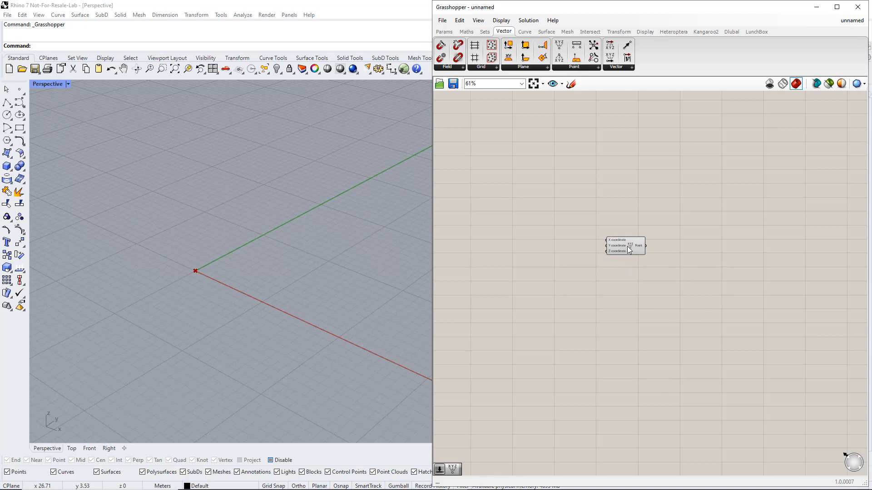
click(628, 246)
alt+drag(627, 246, 628, 252)
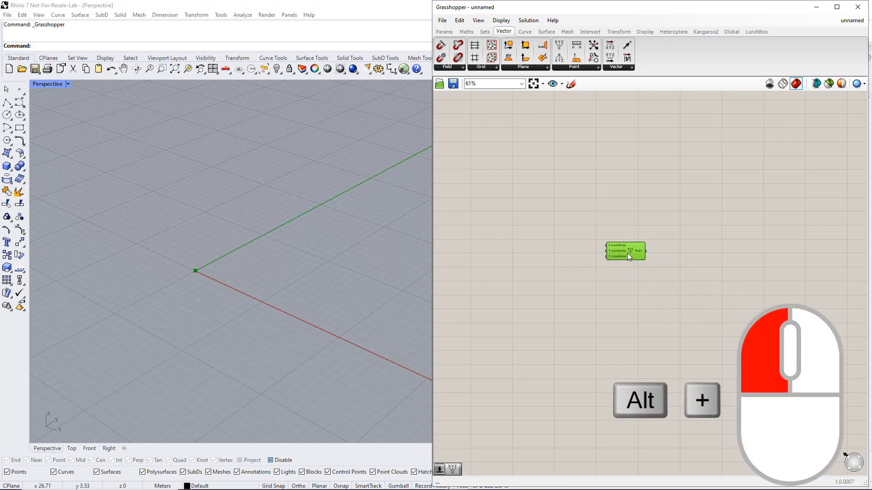
alt+drag(628, 283, 627, 331)
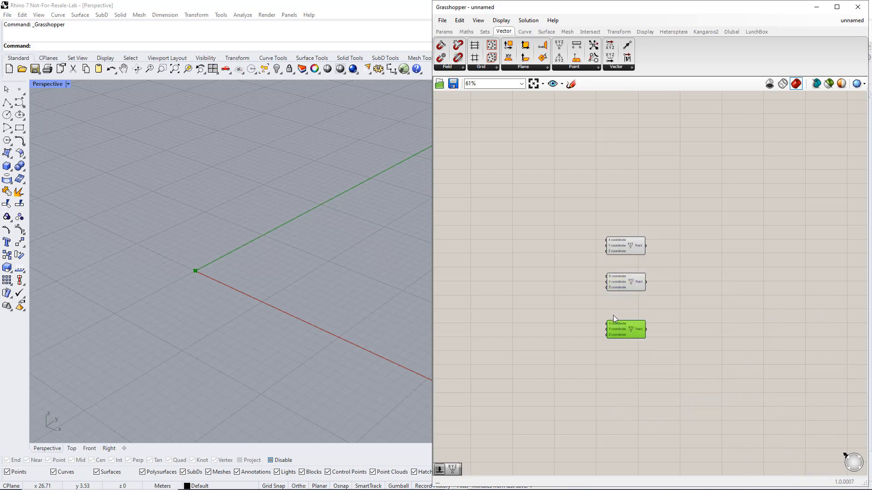
click(570, 285)
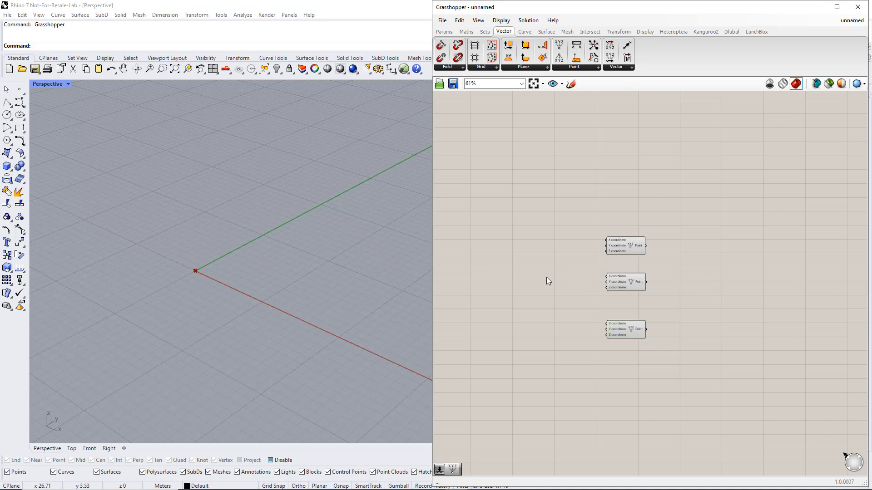
- Create a number slider ranging from 1 to 20 and connect it to the middle point's X coordinate
double_click(547, 278)
text(1)
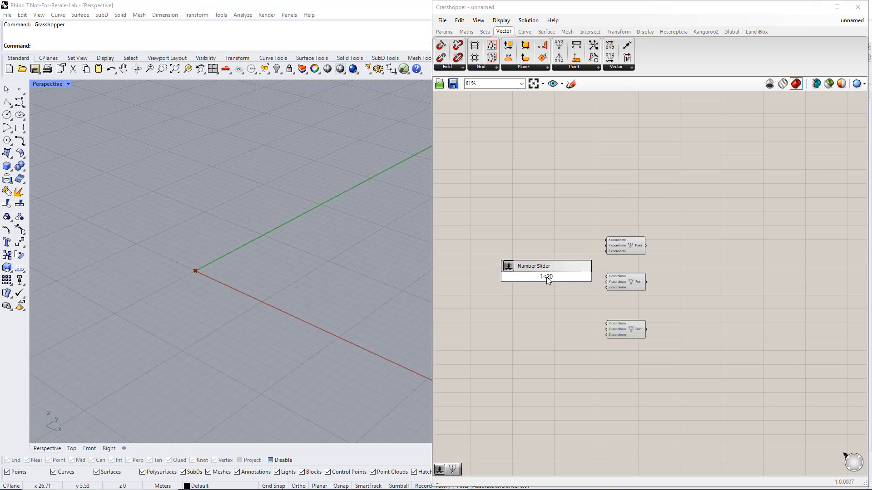
text(<20)
key(Return)
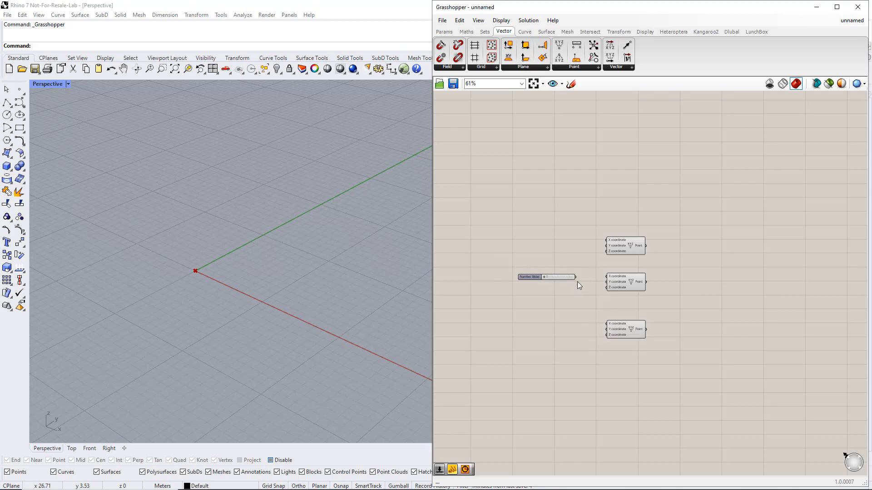
drag(589, 278, 546, 277)
- Rename the X coordinate slider as Width and set it to 10
right_click(535, 276)
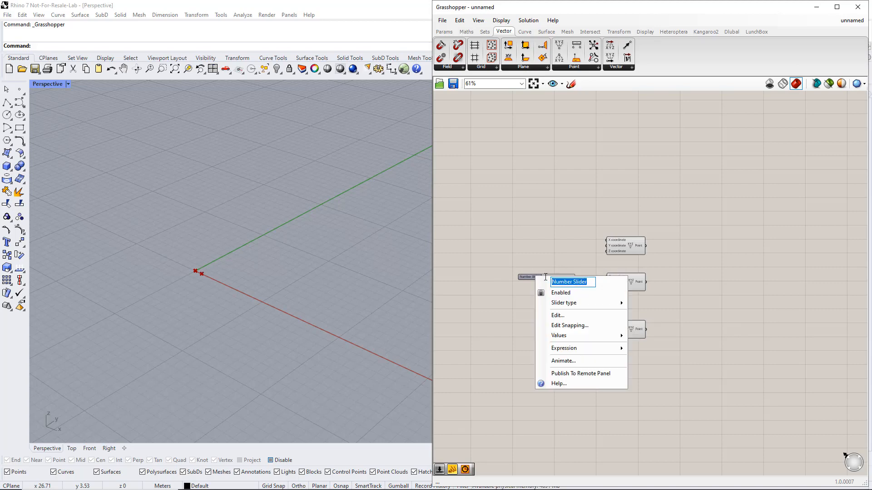
text(Width)
key(Return)
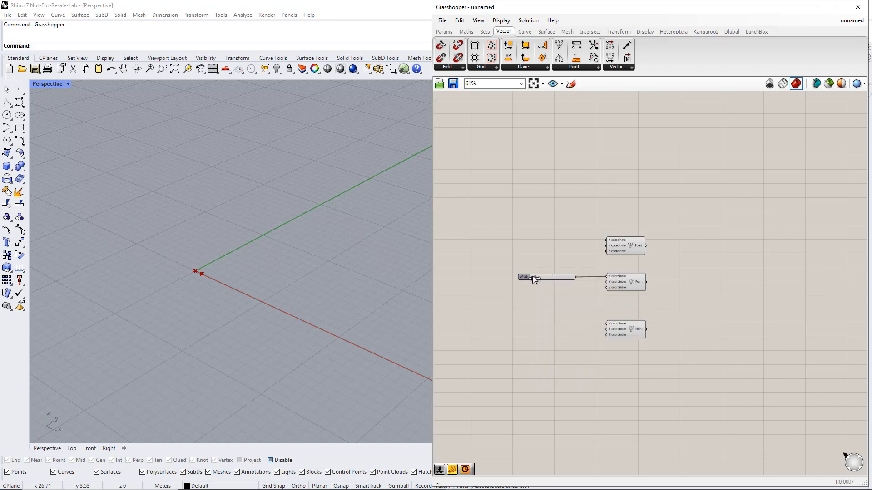
drag(532, 278, 551, 280)
- Add a Division component below the Width slider and connect Width to its A input
click(466, 33)
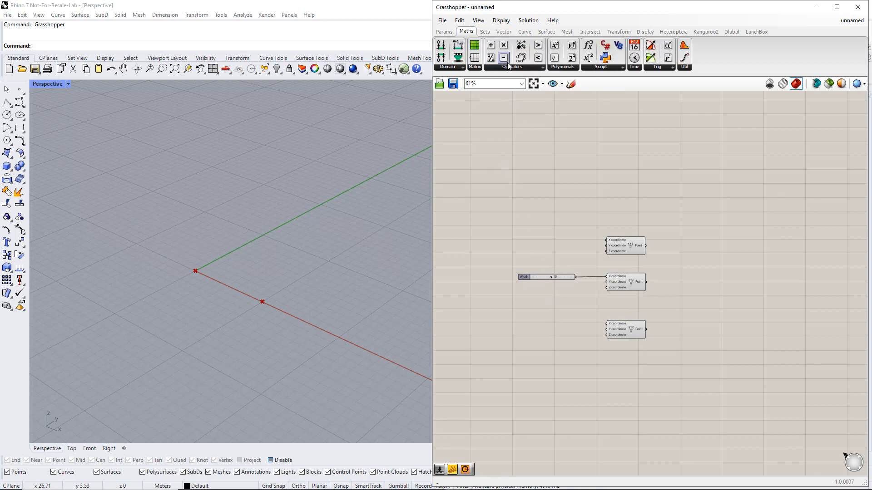
click(510, 66)
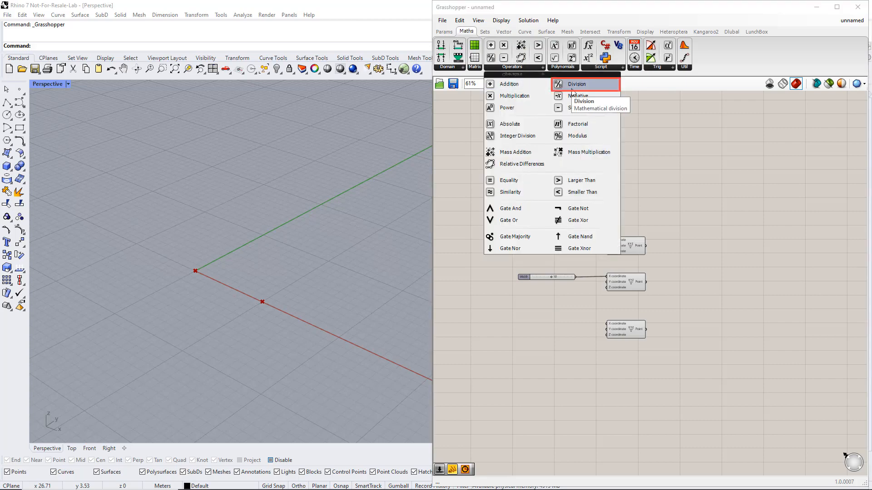
click(571, 92)
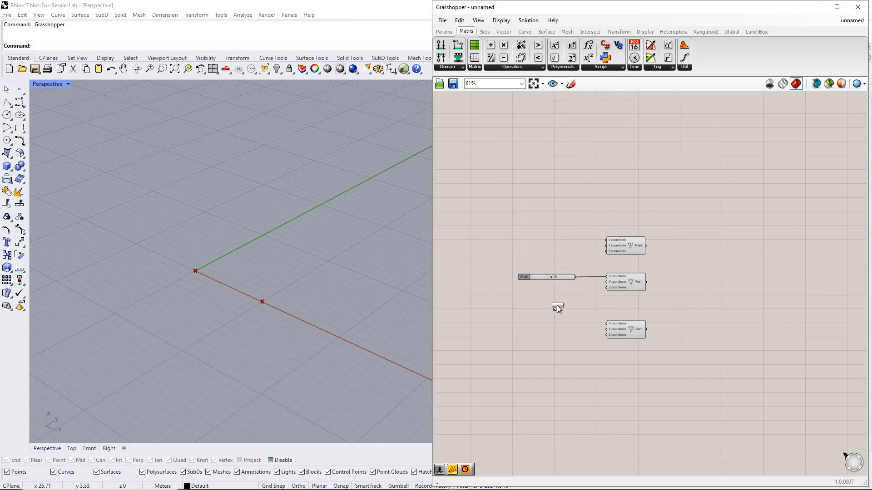
click(562, 321)
drag(549, 318, 575, 283)
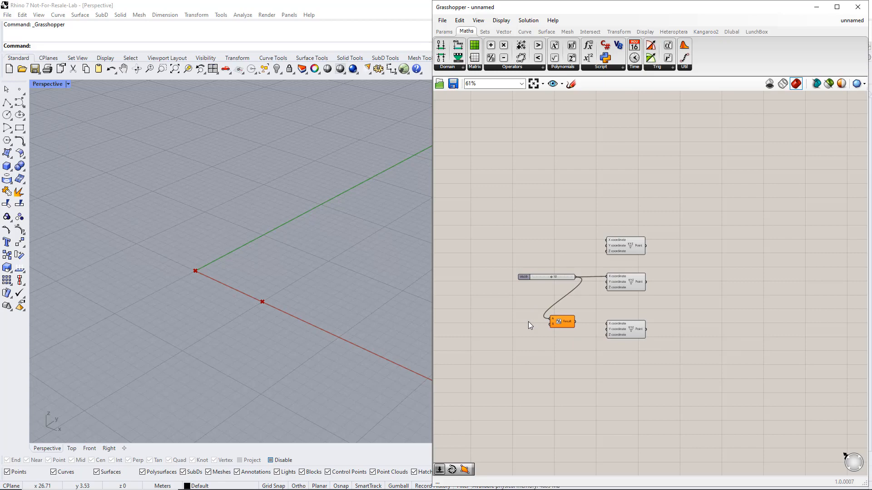
- Divide Width by a new number slider set to 2 and feed the result into the third point's X coordinate
double_click(503, 325)
text(2)
key(Return)
drag(534, 325, 551, 325)
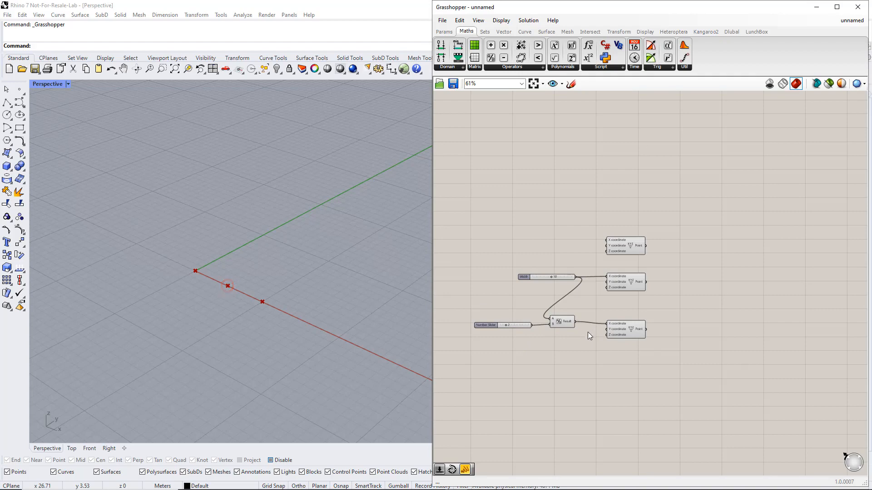
- Create a number slider ranging from 1 to 15 and connect it to the third point's Z coordinate
double_click(550, 340)
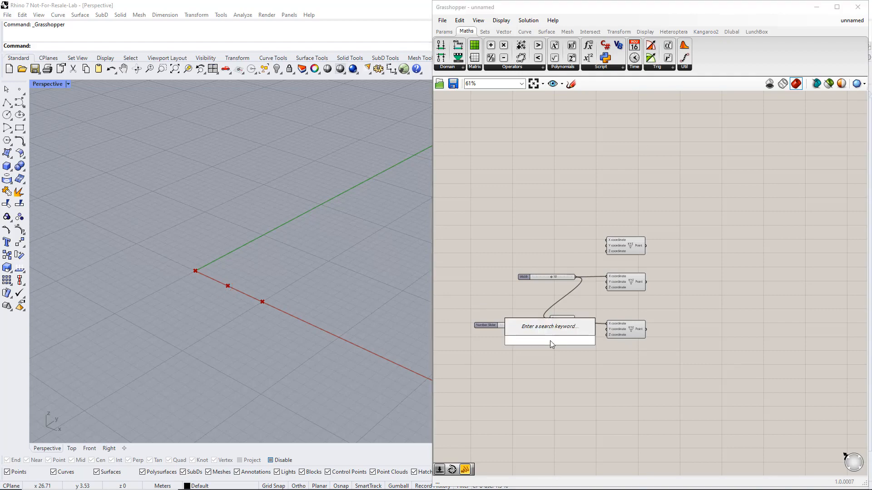
text(1<15)
key(Return)
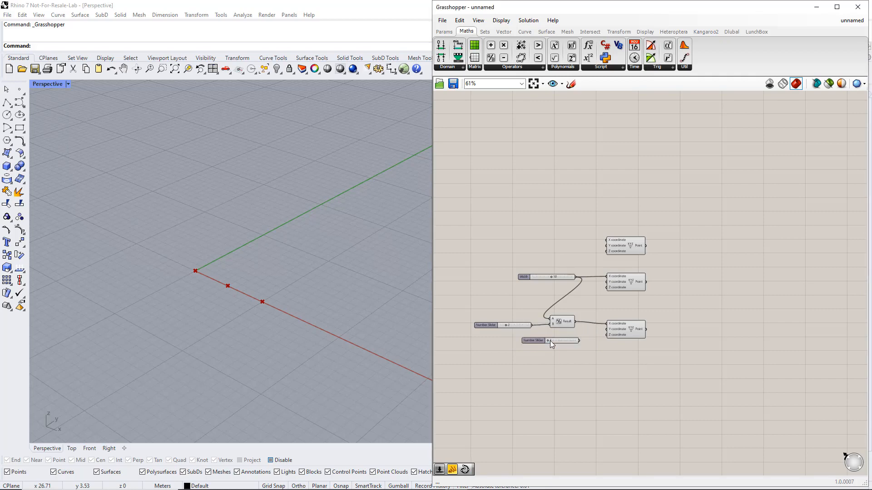
drag(579, 341, 606, 335)
- Rename the Z coordinate slider as Height, then set Width to 11 and Height to 2
right_click(536, 343)
click(552, 345)
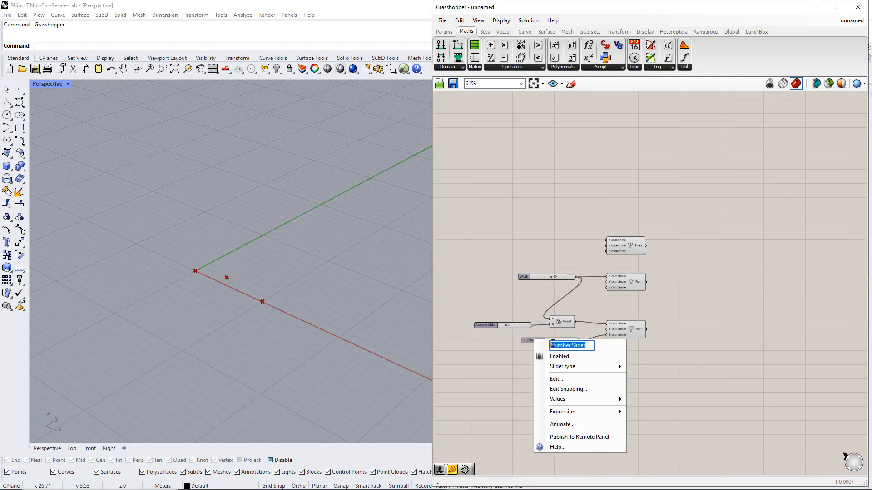
text(Height)
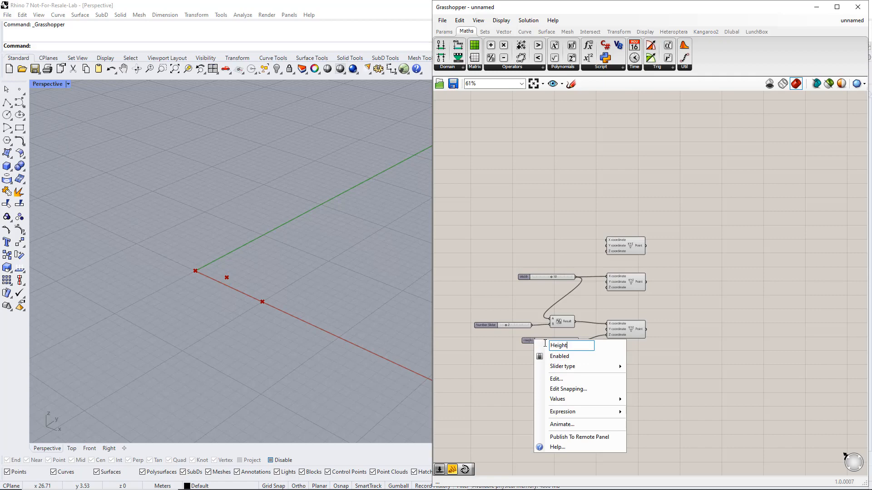
key(Return)
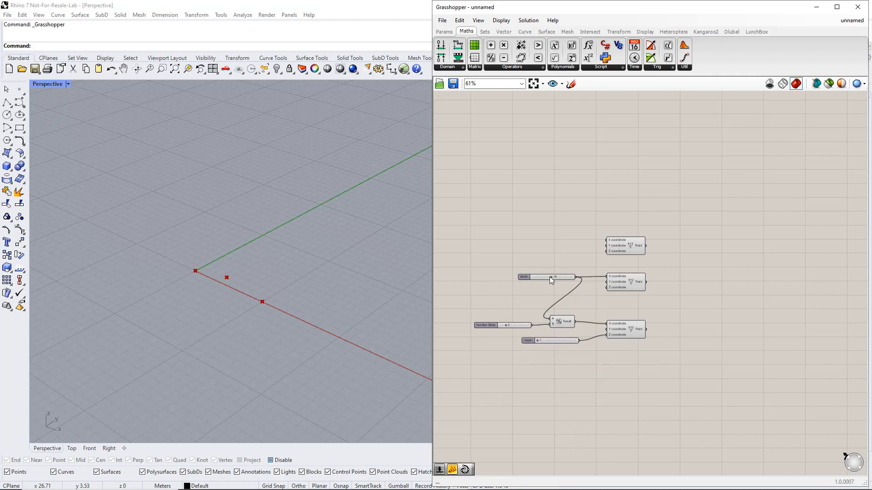
mouse_move(552, 277)
mouse_down()
mouse_move(543, 276)
mouse_move(554, 277)
mouse_up()
drag(538, 341, 542, 341)
- Place an Interpolate curve component beyond the three point components
click(525, 33)
click(618, 69)
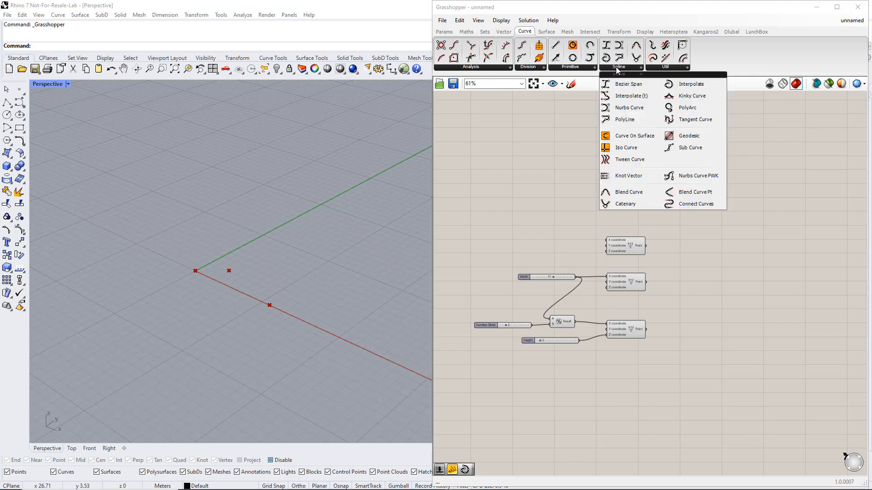
click(685, 87)
click(728, 288)
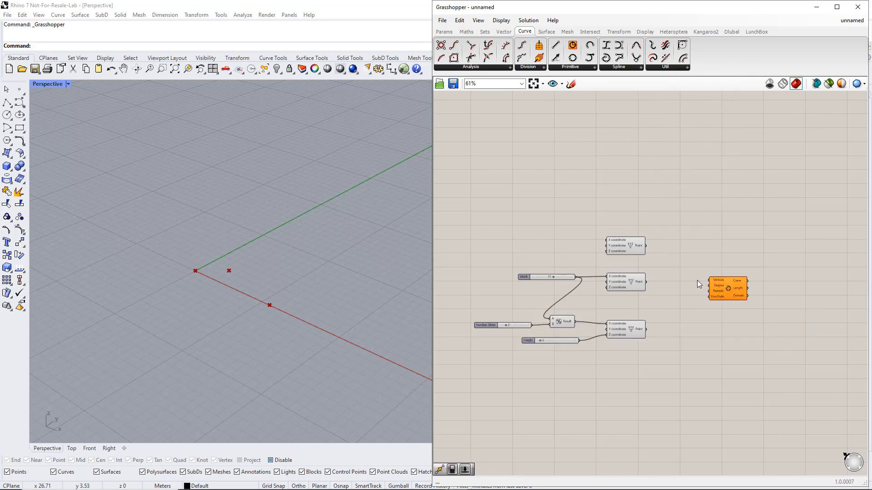
- Connect the first, third and second points, in that order, to the Interpolate component's Vertices input to form the arch
click(632, 248)
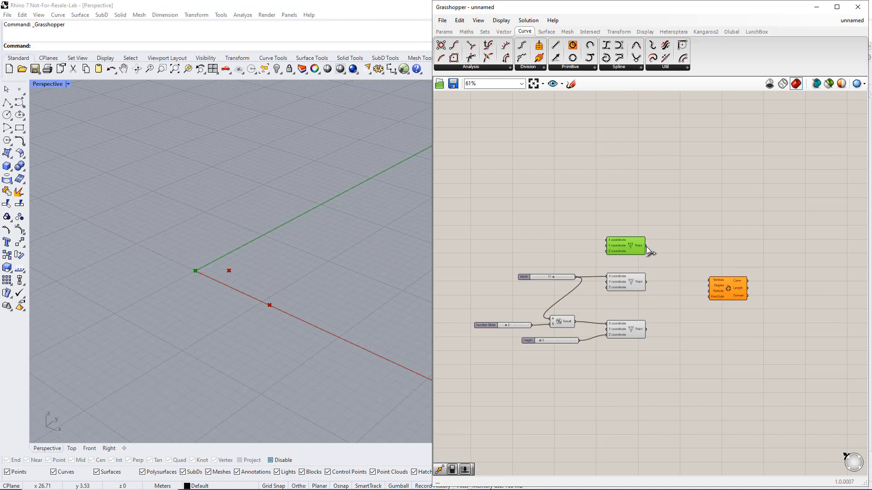
drag(646, 247, 709, 281)
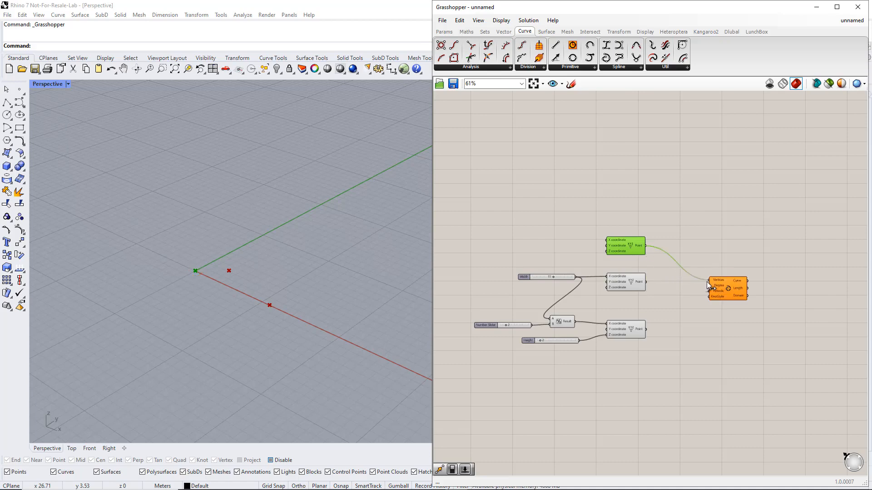
click(629, 282)
click(631, 333)
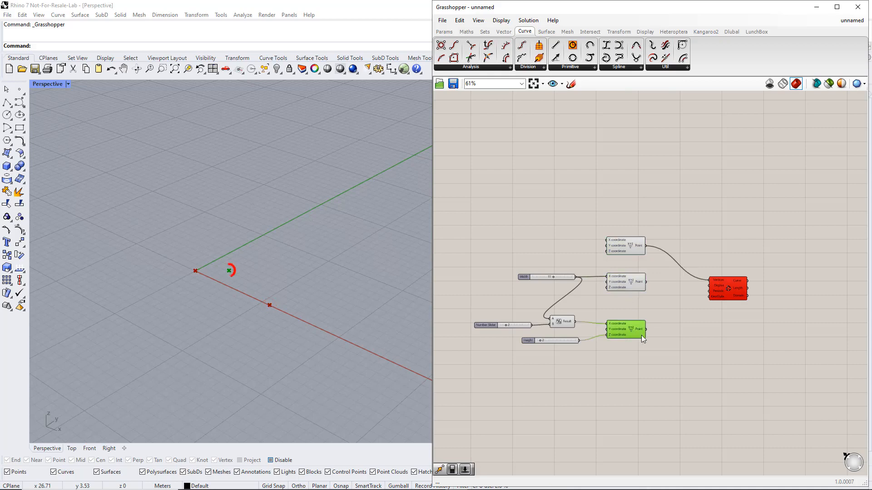
shift+drag(646, 329, 709, 281)
shift+drag(647, 284, 710, 282)
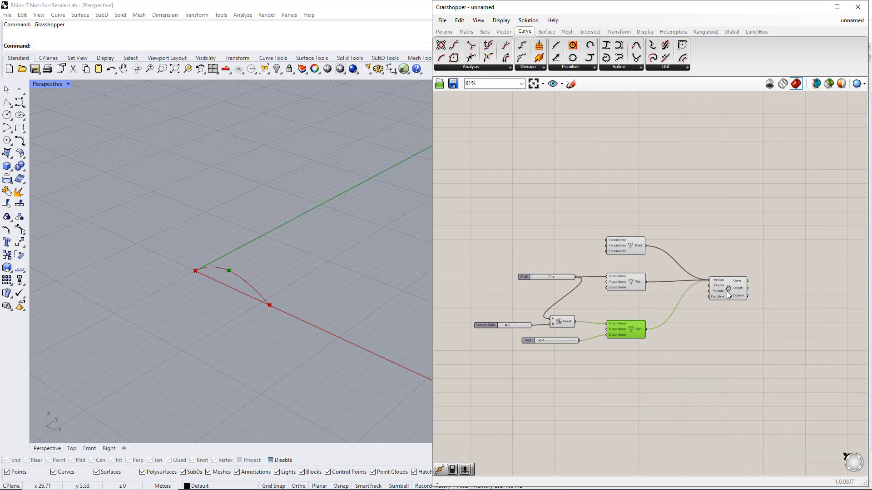
click(727, 291)
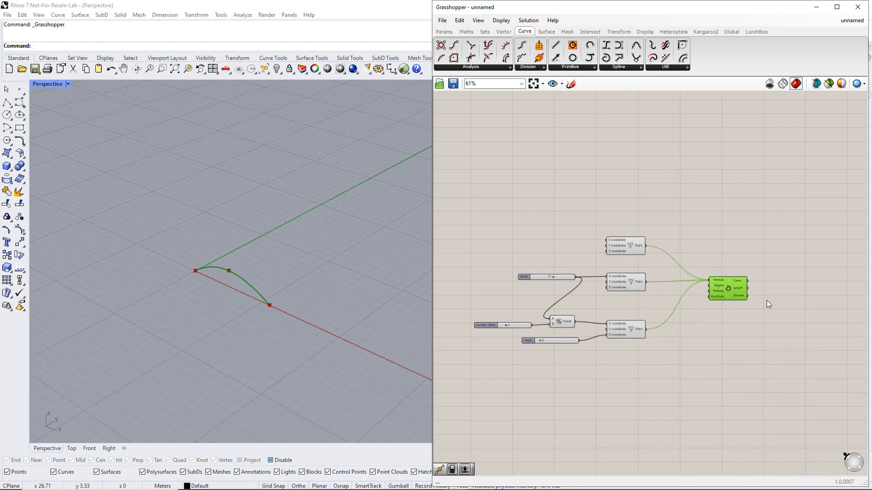
click(793, 298)
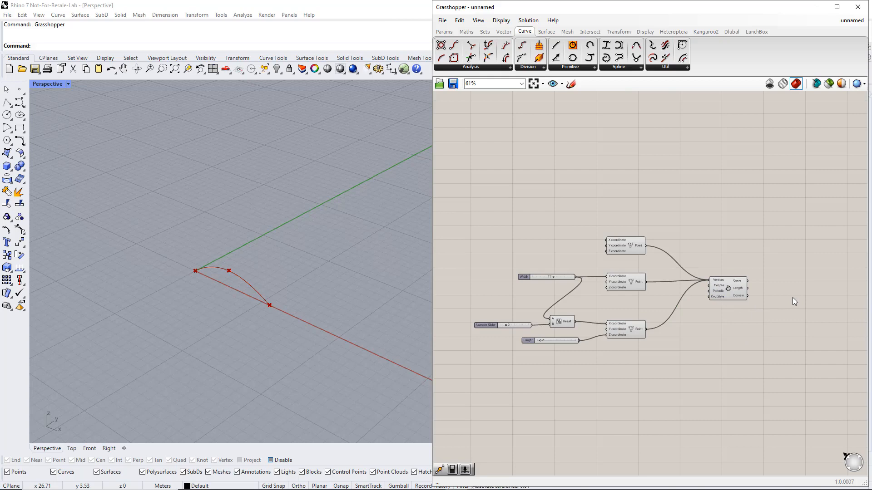
- Add a Move component and connect the interpolated curve to its Geometry input
click(623, 33)
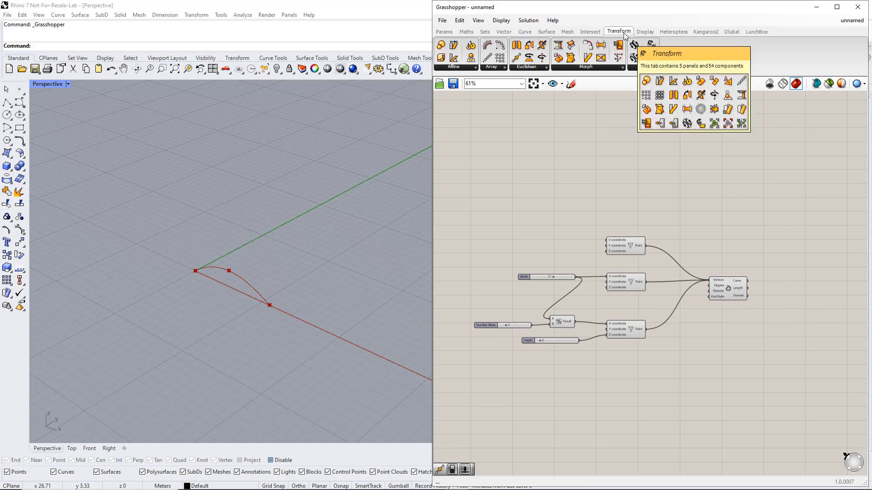
click(536, 67)
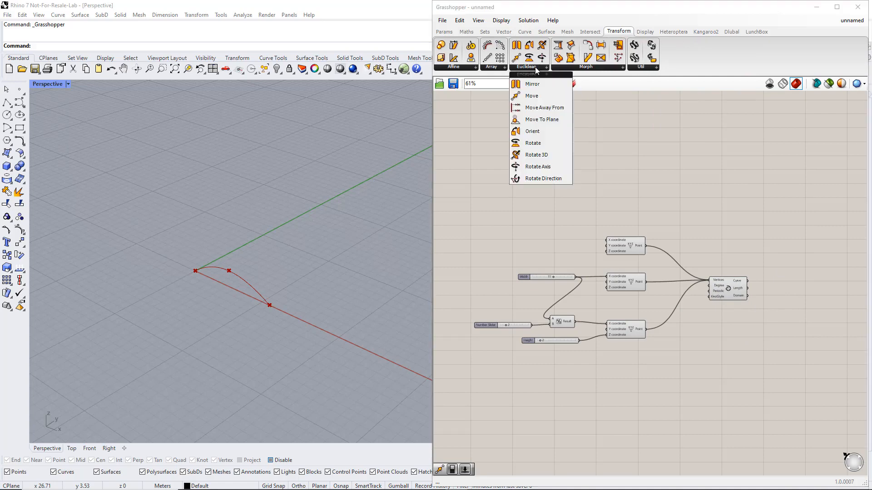
click(531, 96)
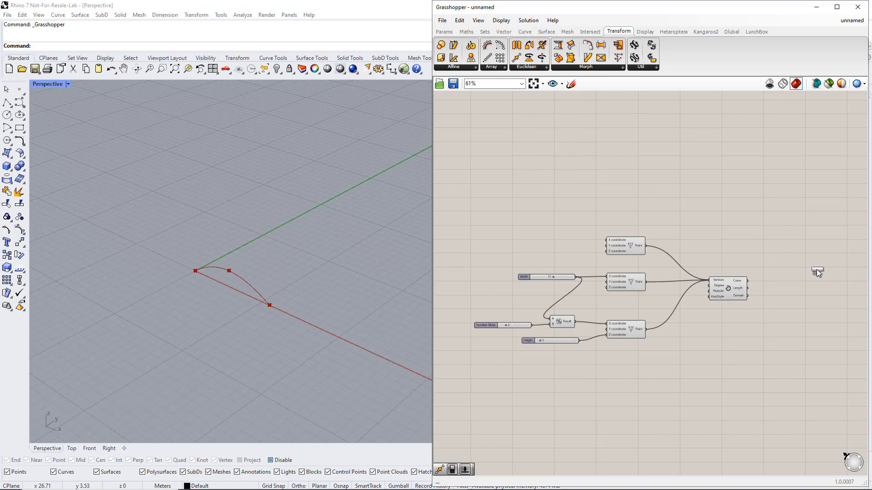
click(822, 281)
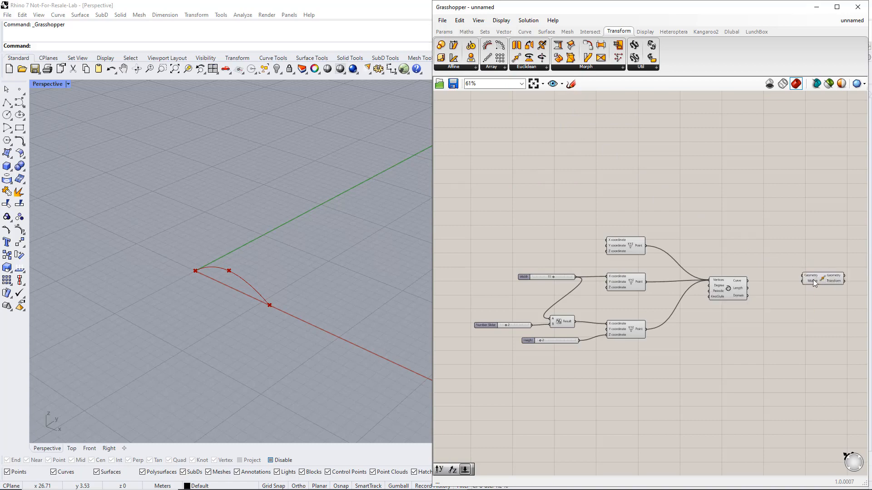
drag(749, 283, 820, 226)
click(818, 235)
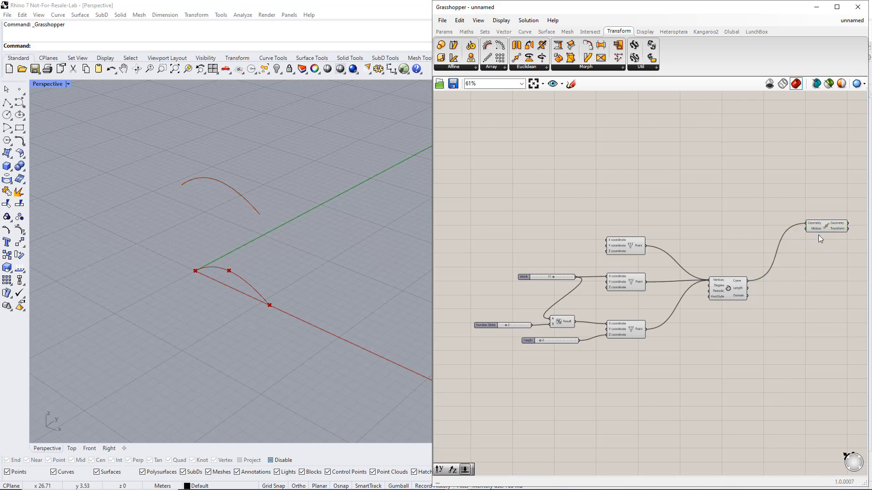
- Add a Unit Y vector component before the Move component and connect its output to Move's Motion input
click(505, 31)
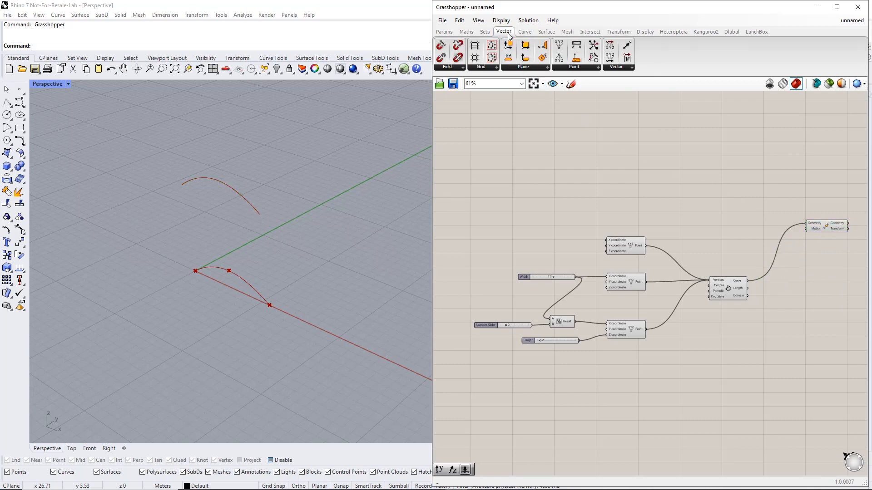
click(622, 67)
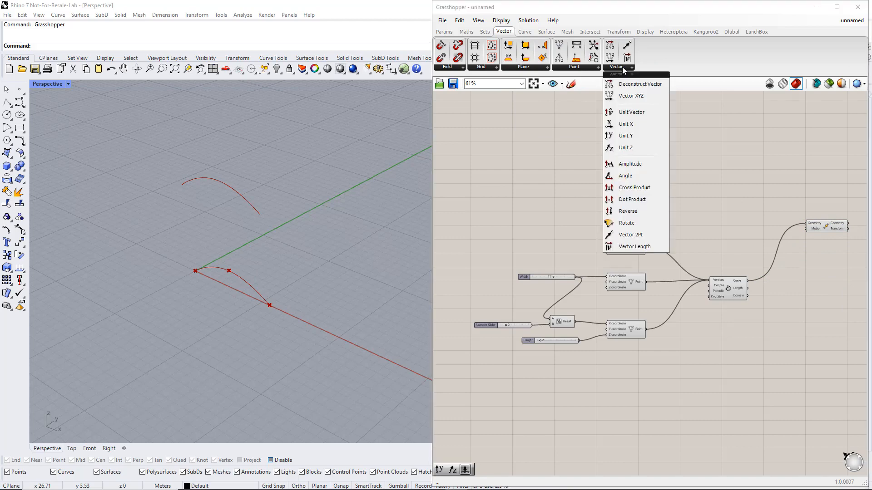
click(632, 137)
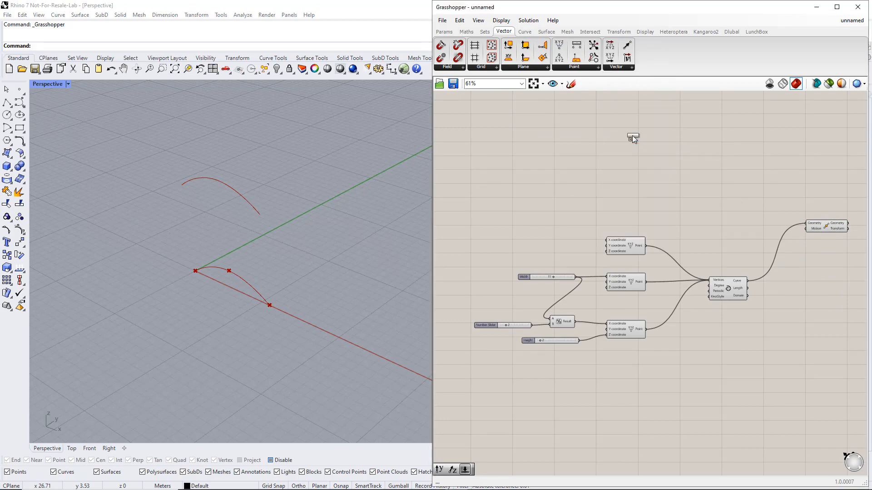
click(746, 227)
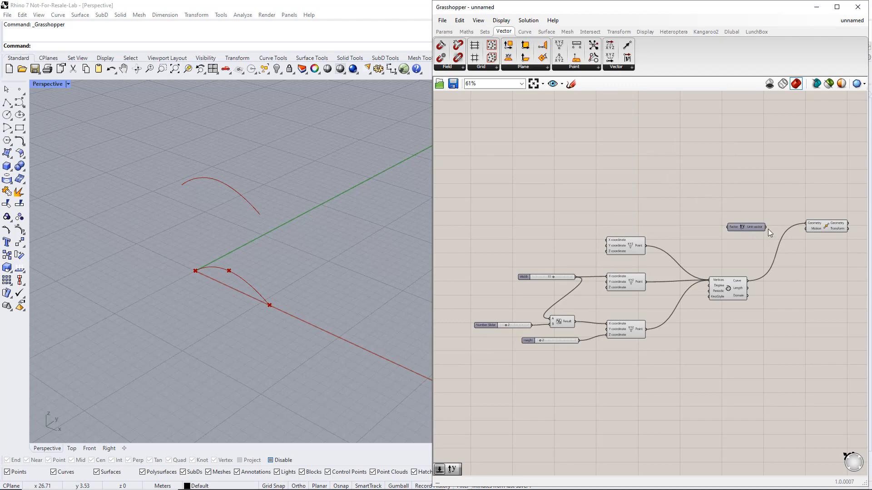
mouse_move(766, 228)
mouse_down()
mouse_move(806, 229)
mouse_move(770, 230)
mouse_up()
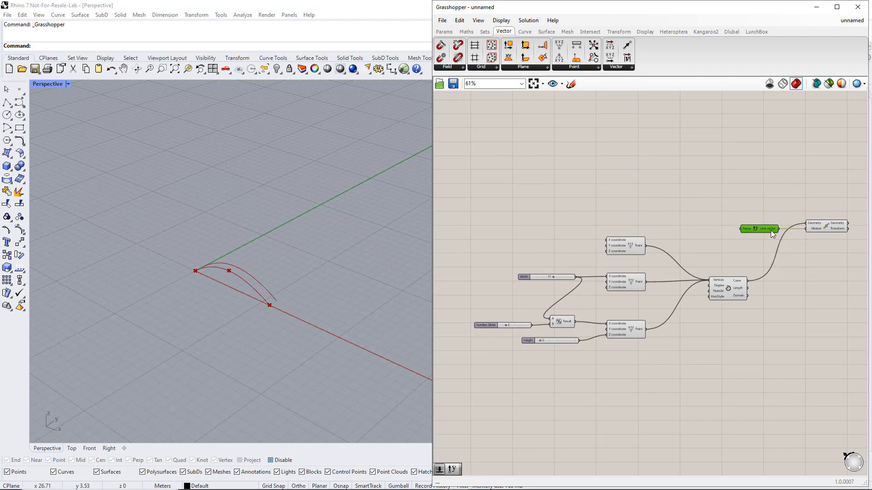
- Create a number slider with range 1<30, connect it to Unit Y's Factor input, and rename it Length
double_click(697, 226)
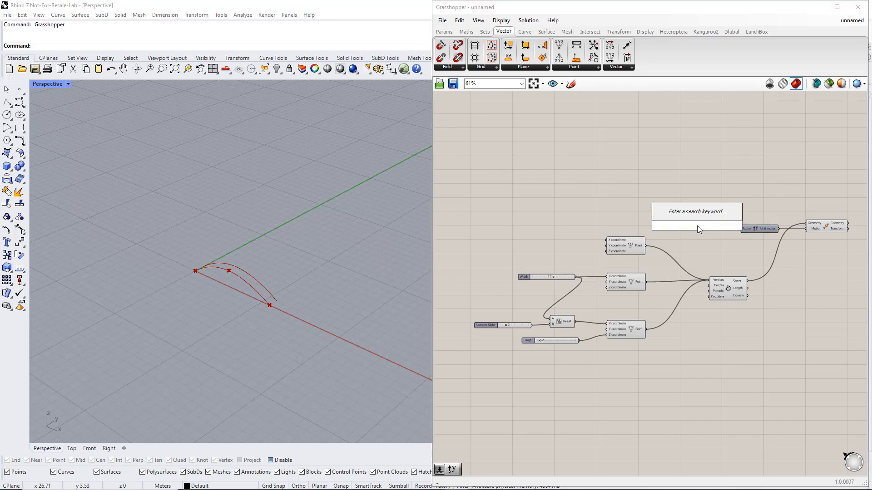
text(1<30)
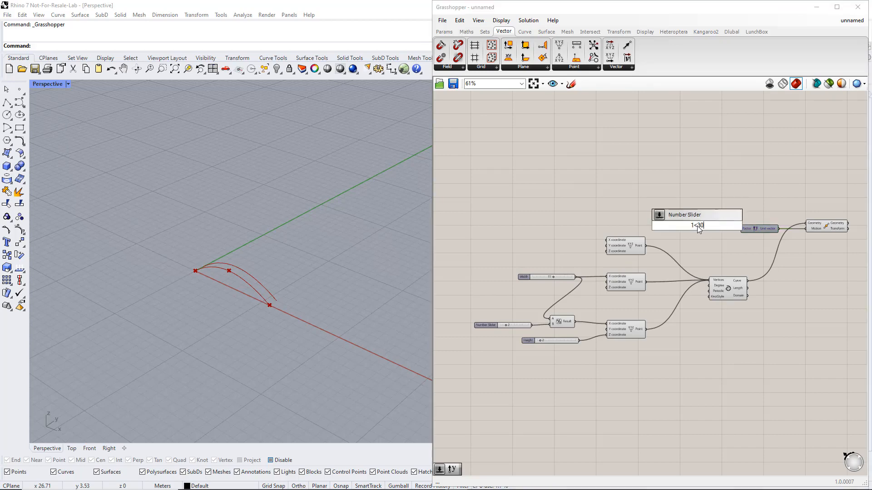
key(Return)
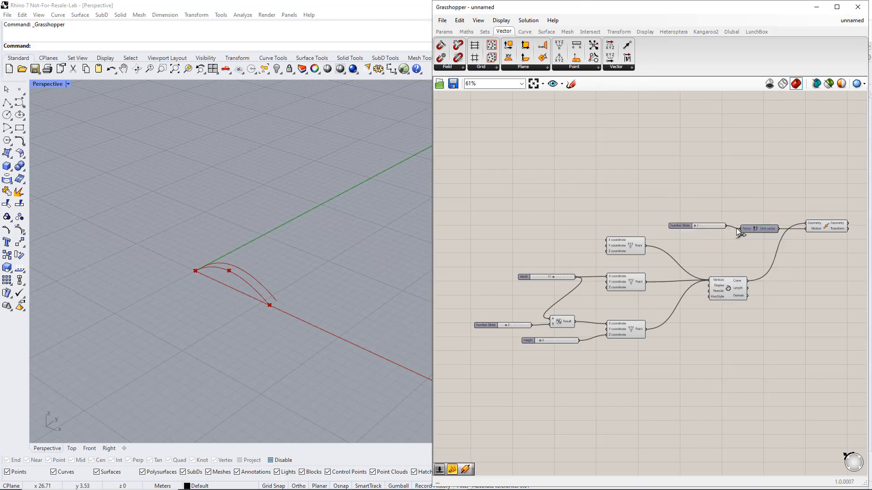
right_click(696, 227)
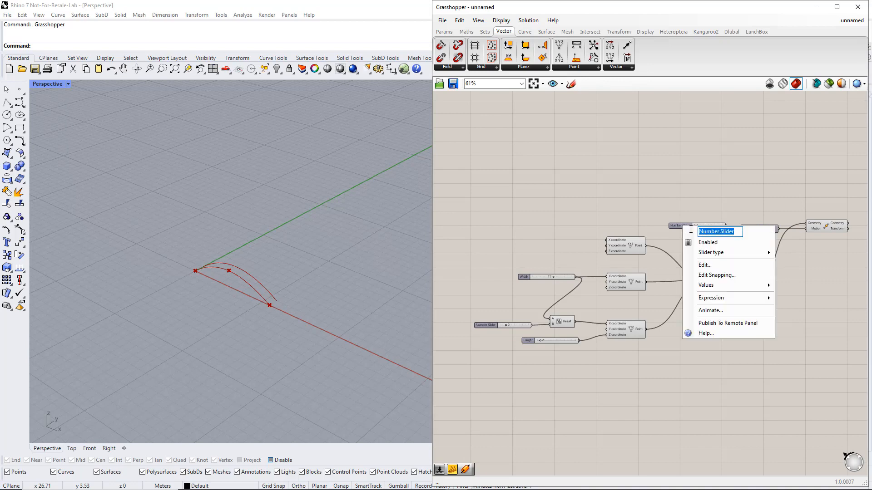
text(Length)
key(Return)
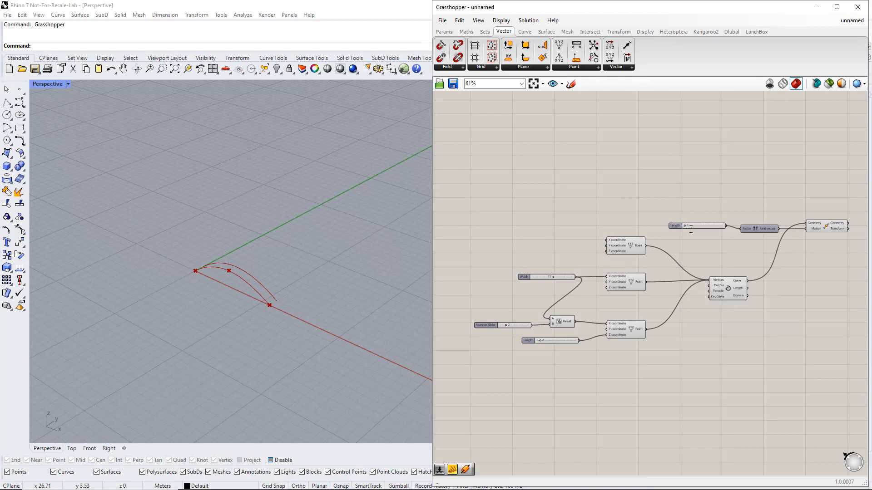
- Duplicate the Move component three times in a column and connect the first point to the second Move's Geometry input
right_drag(816, 263, 753, 228)
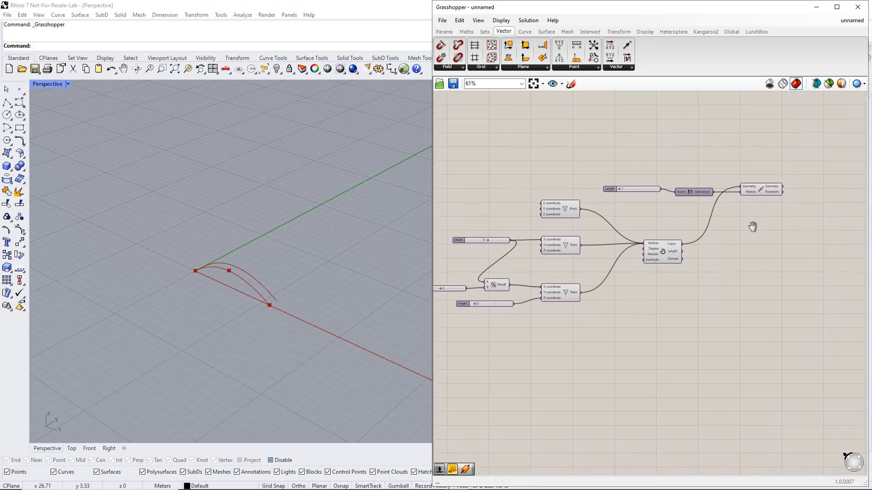
click(774, 176)
alt+drag(777, 175, 776, 288)
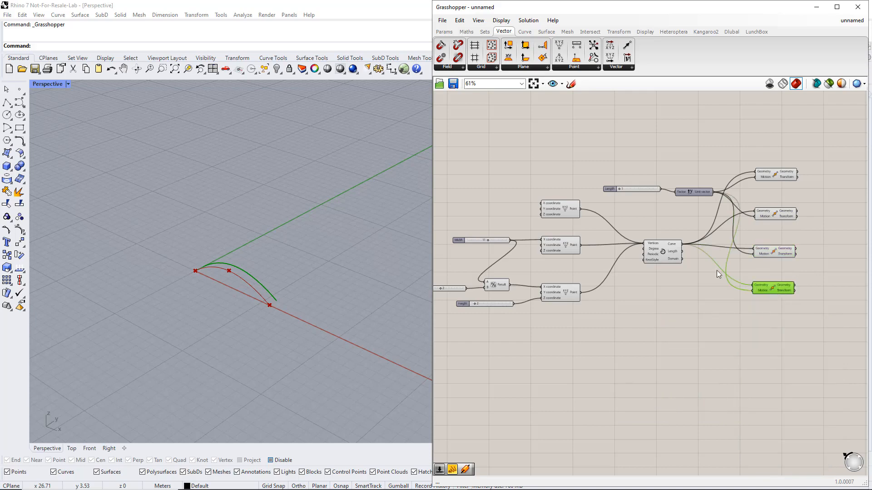
click(563, 208)
drag(580, 209, 757, 215)
click(773, 214)
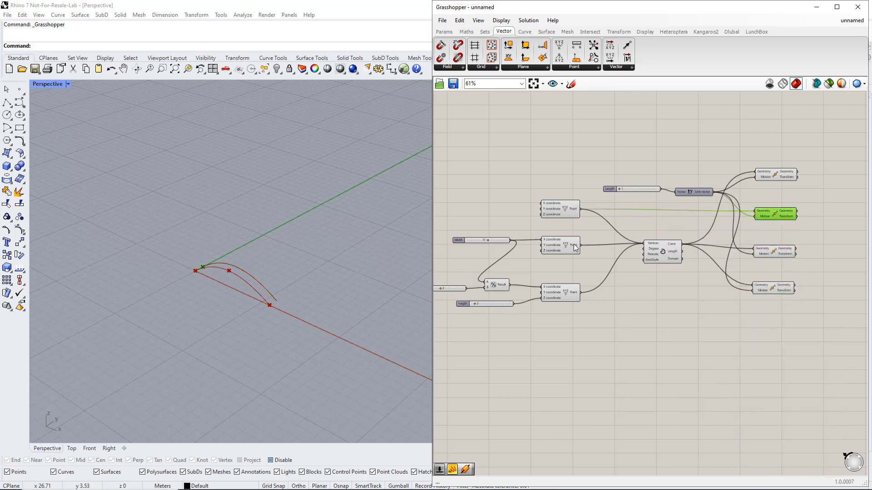
- Set the Width slider to 12 and the Length slider to about 20
drag(487, 240, 489, 240)
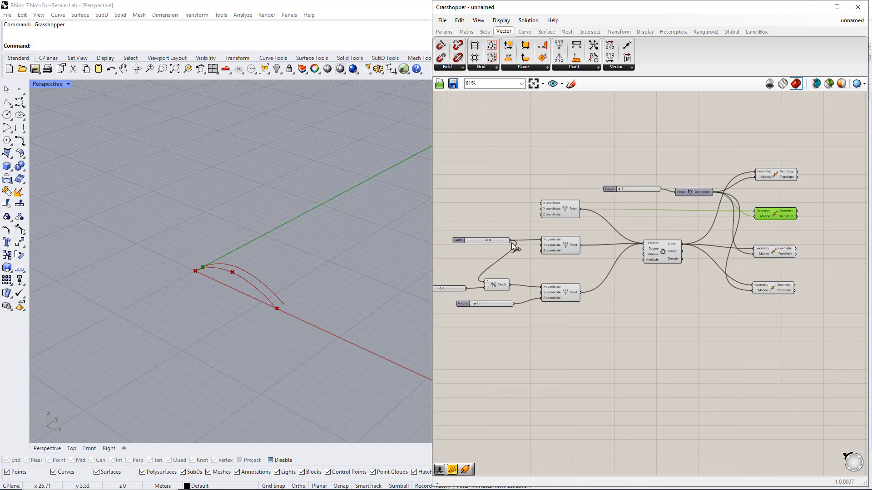
drag(619, 189, 644, 189)
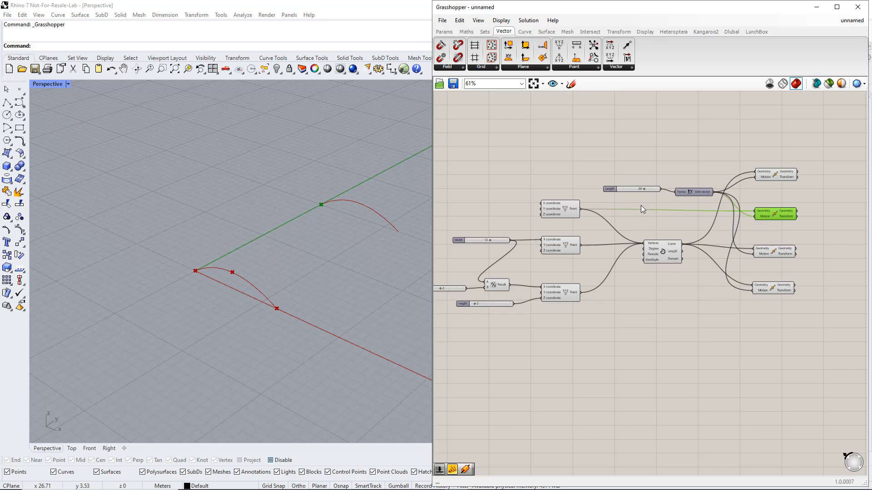
- Replace the Geometry inputs of the third and fourth Move components with the second and third points respectively
click(563, 246)
drag(580, 246, 754, 249)
click(560, 292)
drag(581, 292, 755, 286)
click(769, 289)
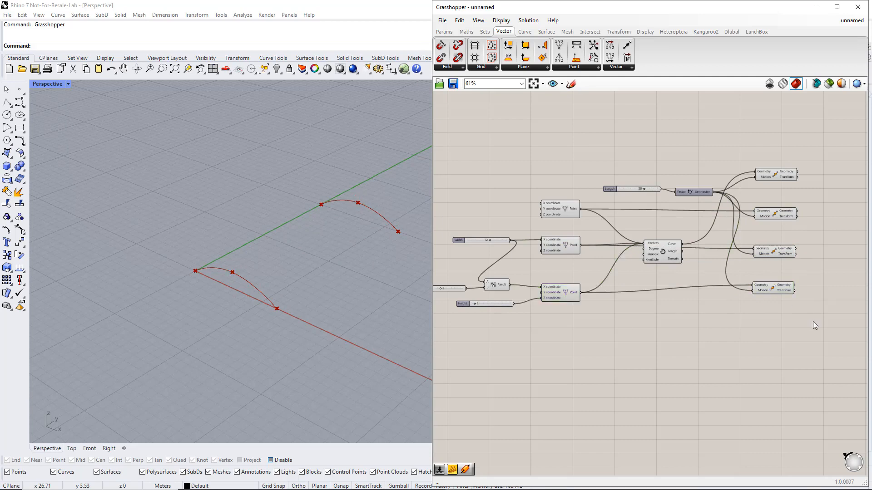
click(813, 321)
- Add a Line component with the first point as Start Point and its moved copy as End Point
click(524, 31)
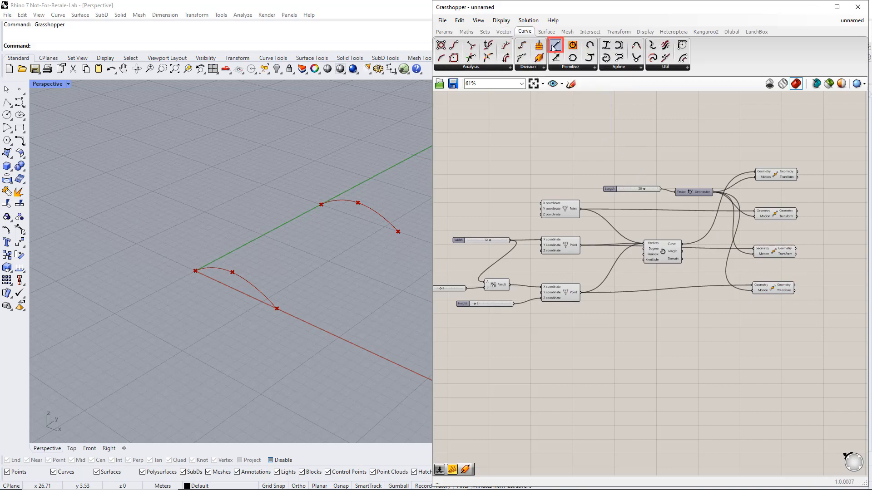
drag(555, 46, 837, 321)
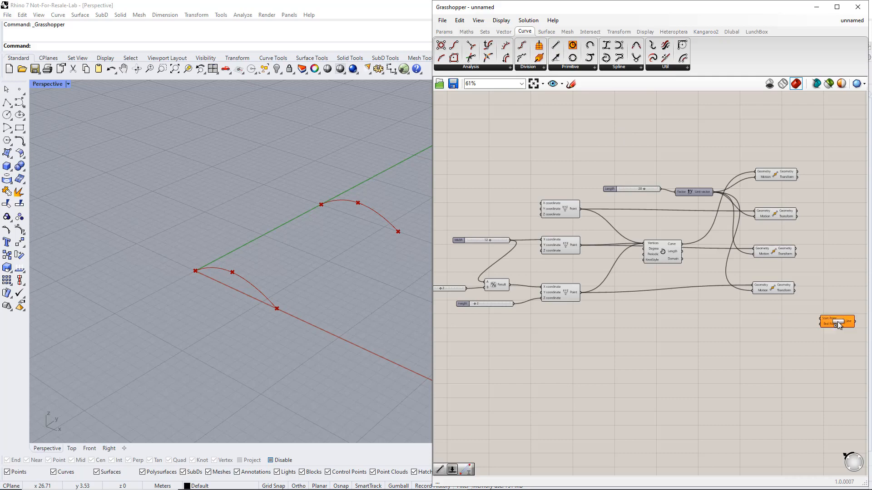
right_drag(834, 329, 780, 325)
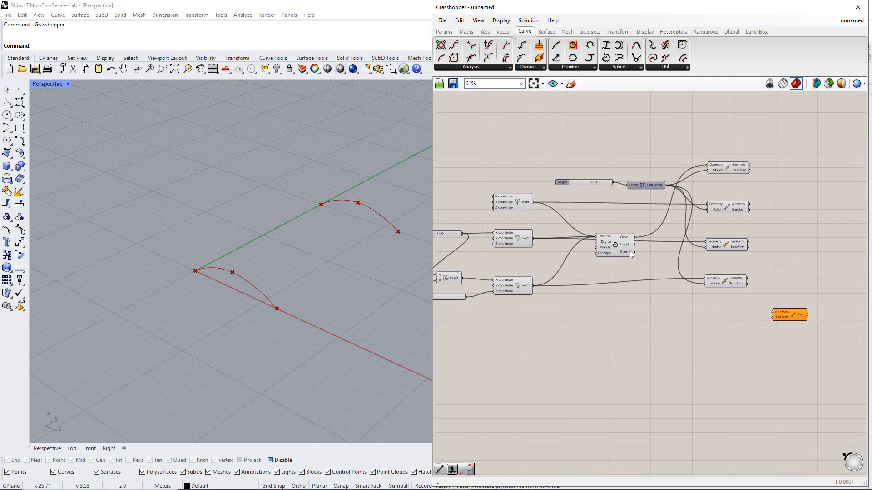
click(529, 203)
drag(532, 203, 774, 312)
drag(749, 209, 783, 339)
- Duplicate the Line component and rewire the copy from the second point to its moved counterpart
click(785, 315)
click(523, 242)
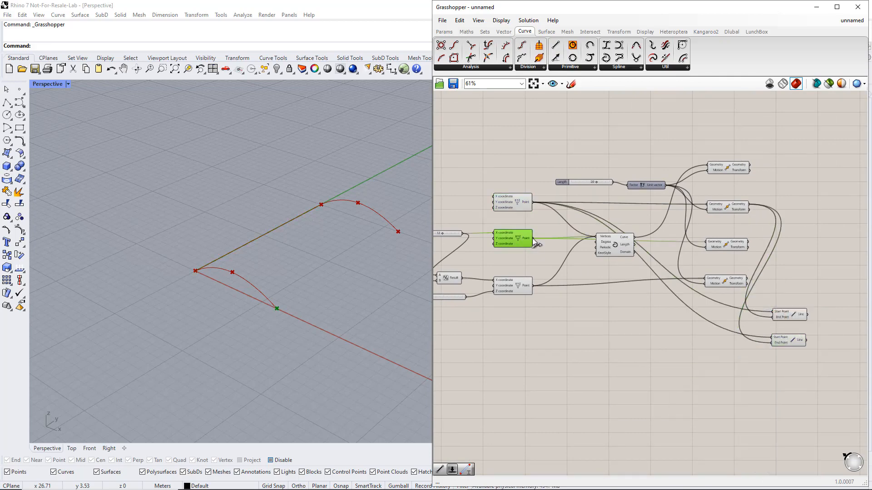
click(740, 245)
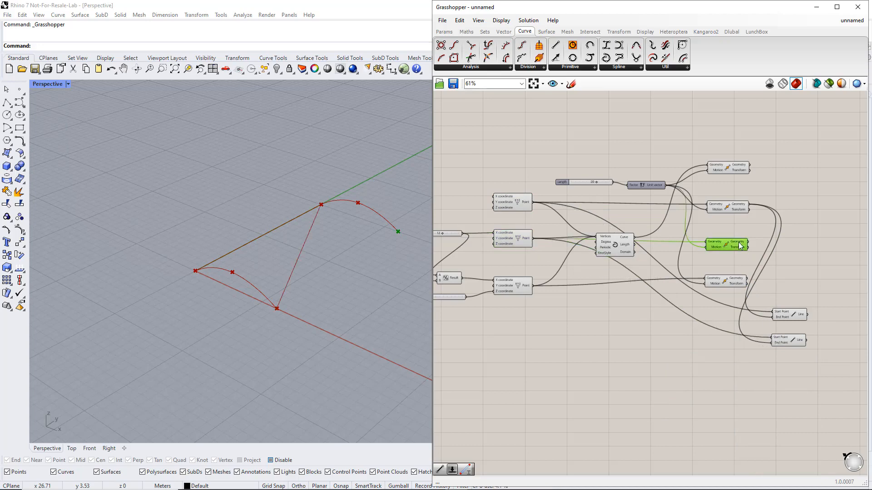
drag(747, 247, 788, 367)
- Use a third Line component to join the arch's third point to its moved copy
click(789, 342)
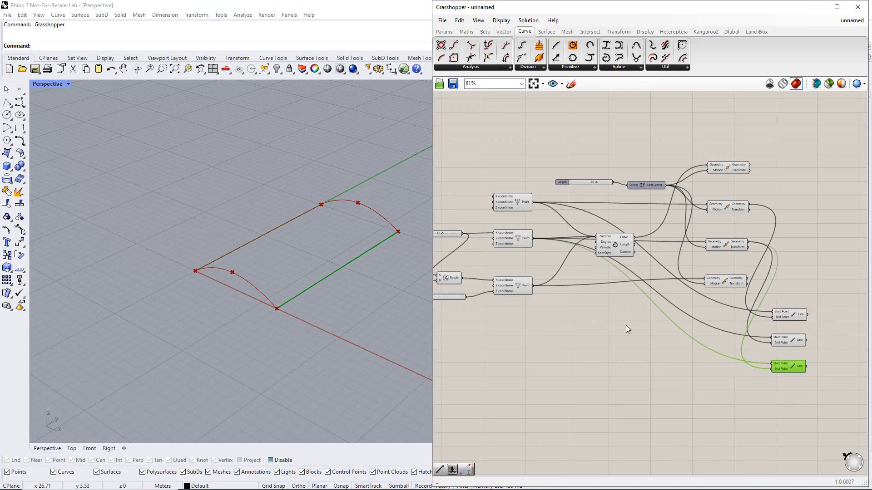
click(518, 287)
drag(533, 286, 772, 363)
click(734, 282)
drag(747, 279, 769, 367)
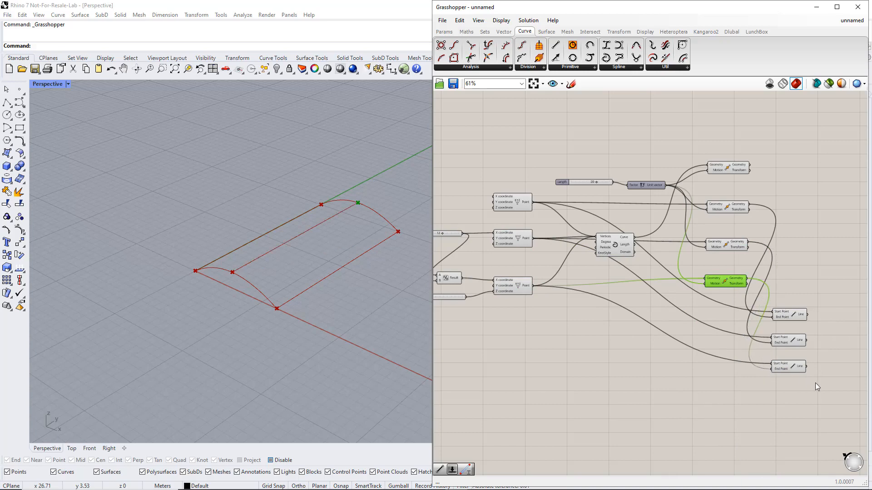
drag(816, 382, 787, 303)
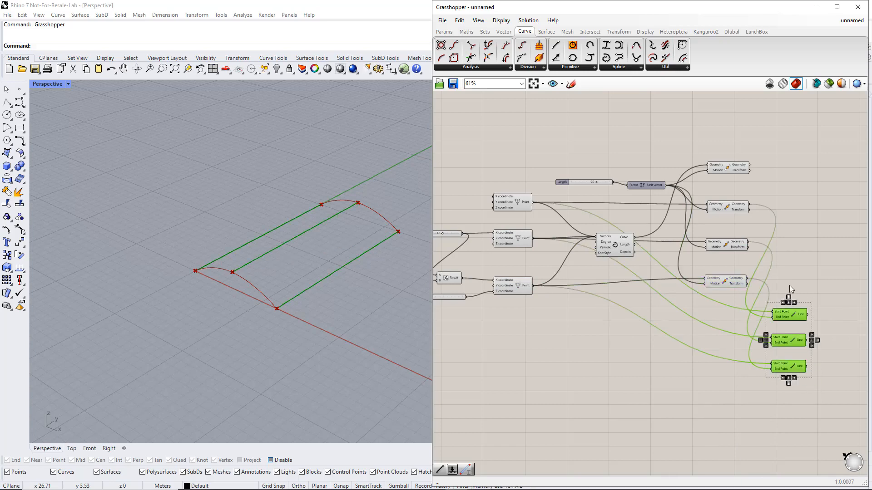
click(789, 286)
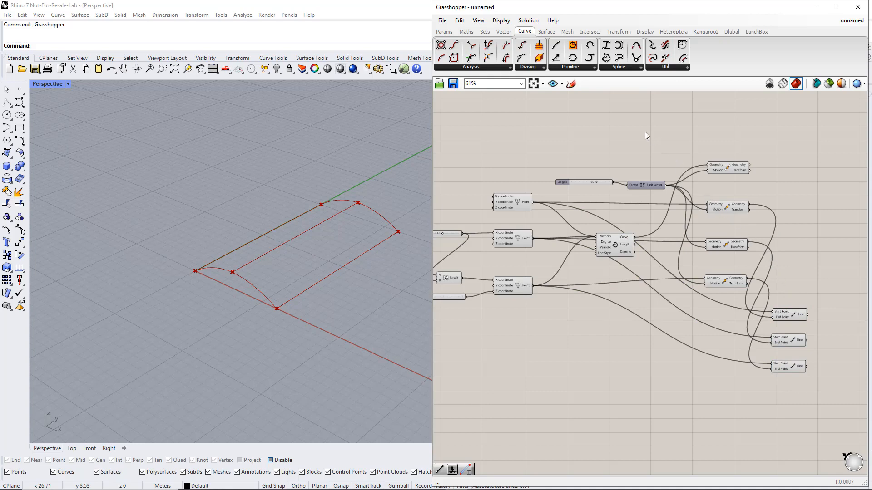
- Place a Loft surface component beyond the uppermost Move component
click(546, 32)
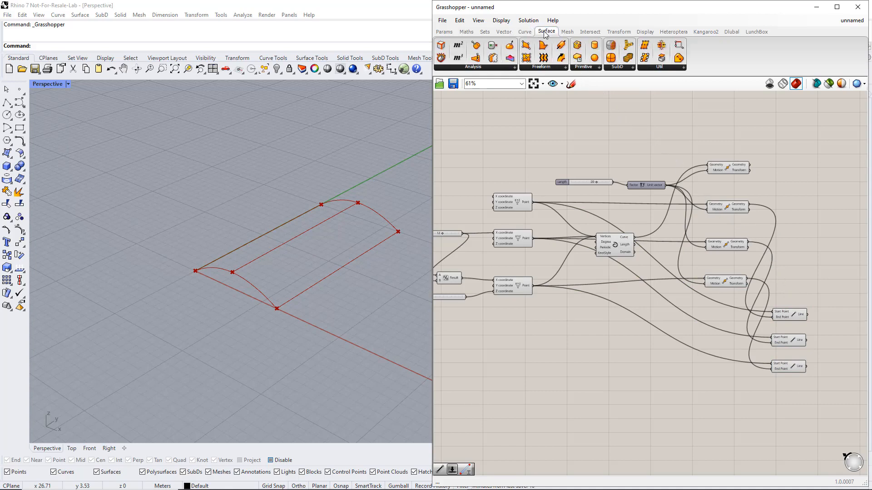
click(550, 69)
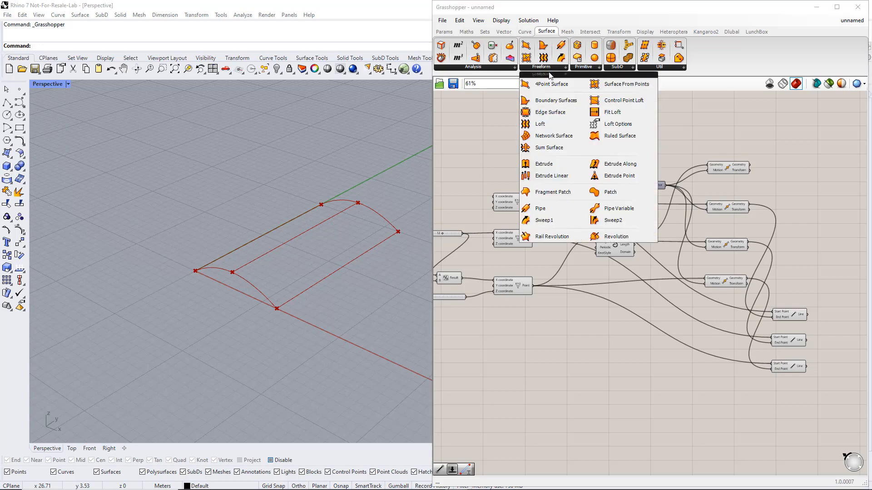
click(546, 126)
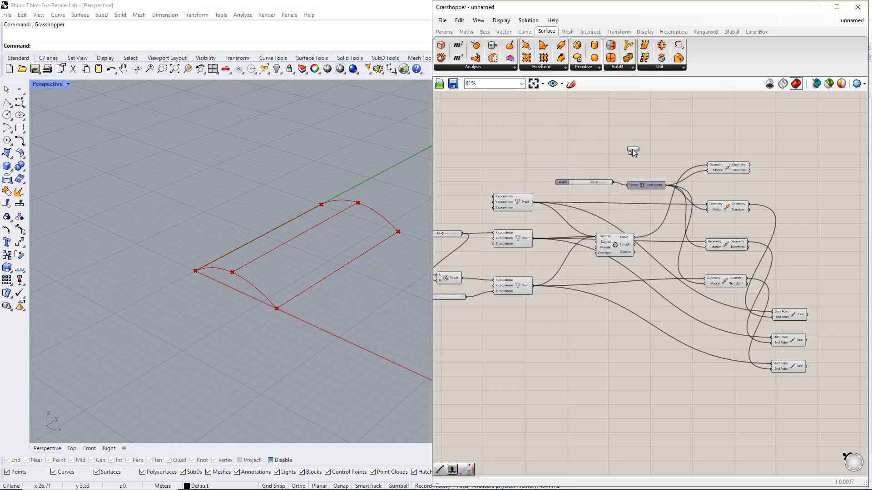
click(812, 145)
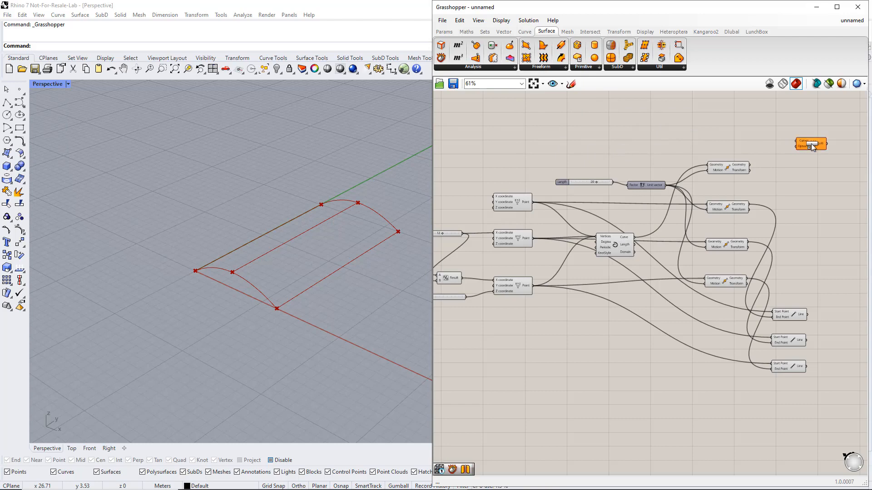
- Connect both the interpolated curve and its moved copy to the Loft component's Curves input
click(614, 247)
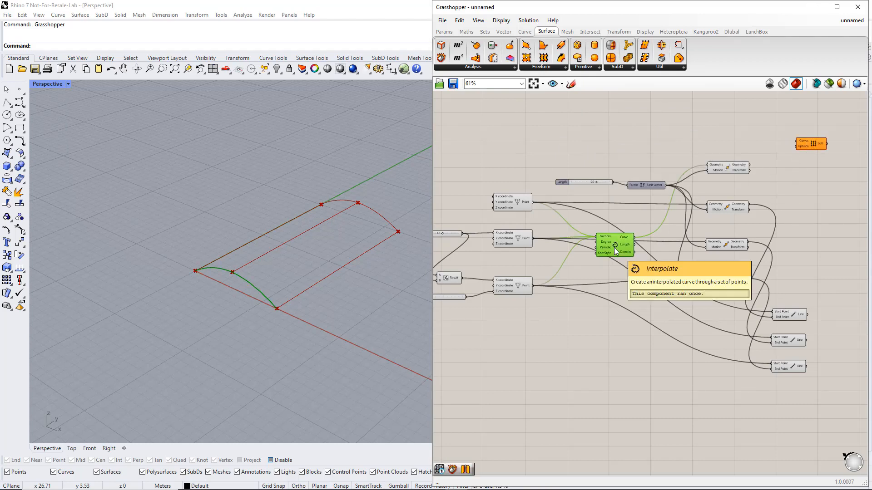
drag(635, 237, 796, 142)
click(741, 171)
shift+drag(749, 166, 799, 144)
click(810, 145)
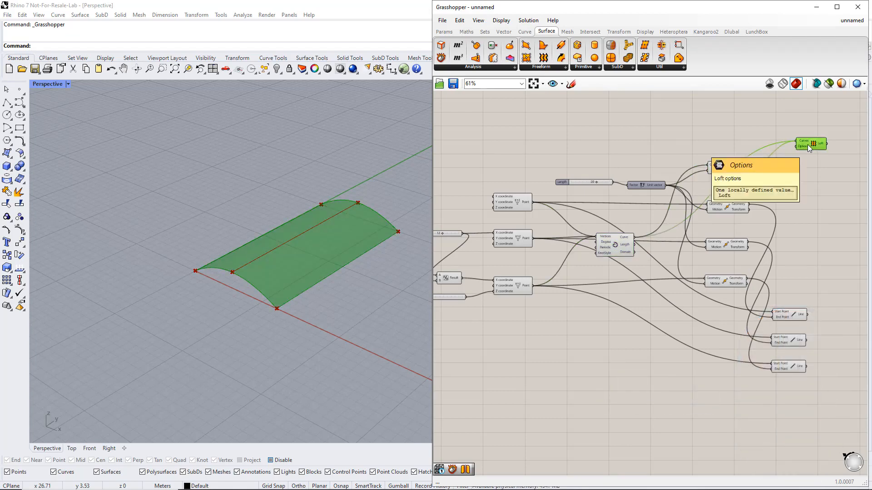
- Set the Length slider to 11
drag(596, 183, 584, 184)
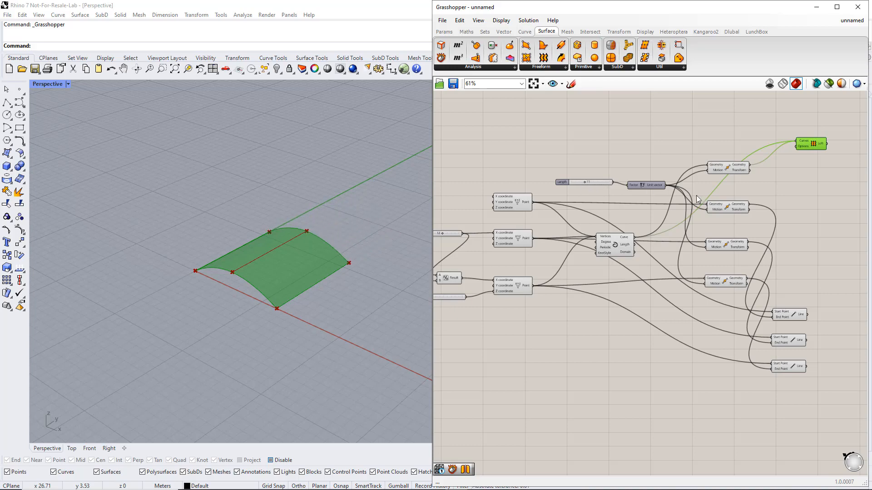
click(804, 214)
drag(840, 377, 722, 132)
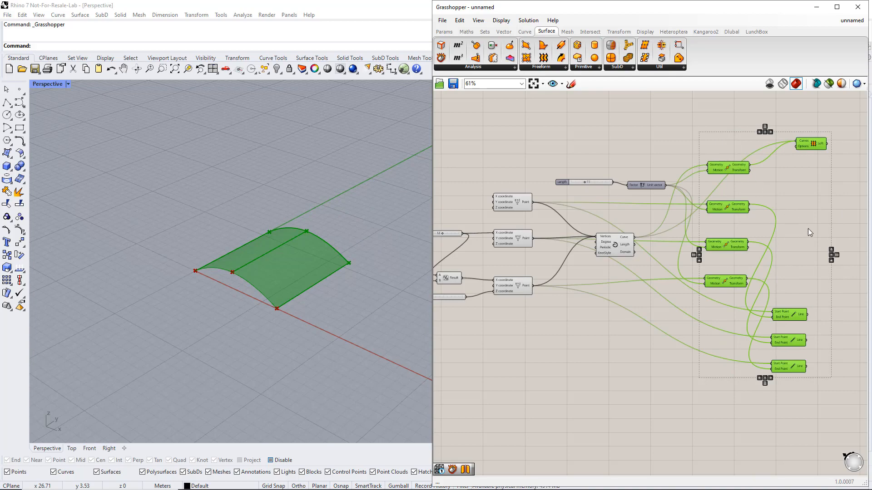
right_drag(808, 228, 716, 247)
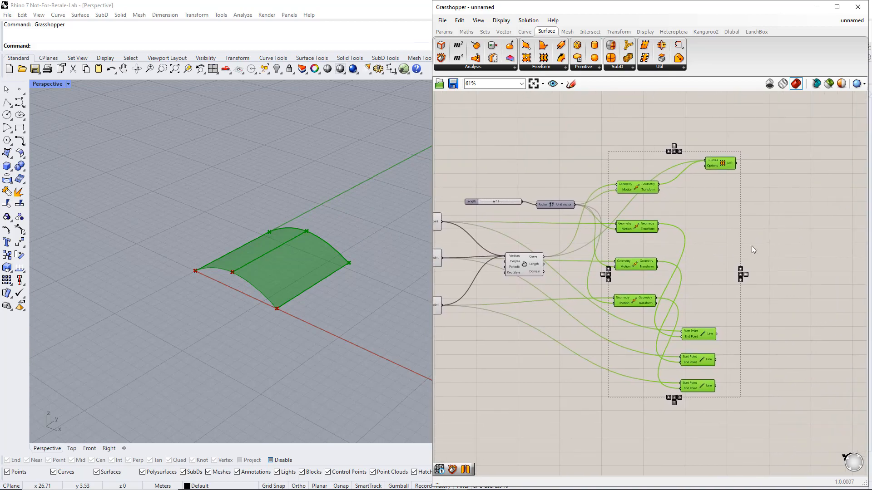
click(795, 251)
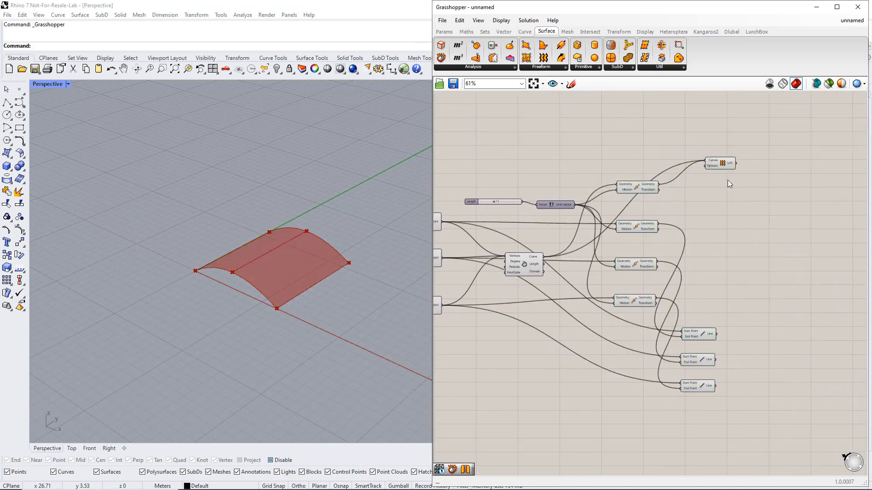
- Place a Mirror component beyond the Loft component on the canvas
click(618, 32)
click(545, 69)
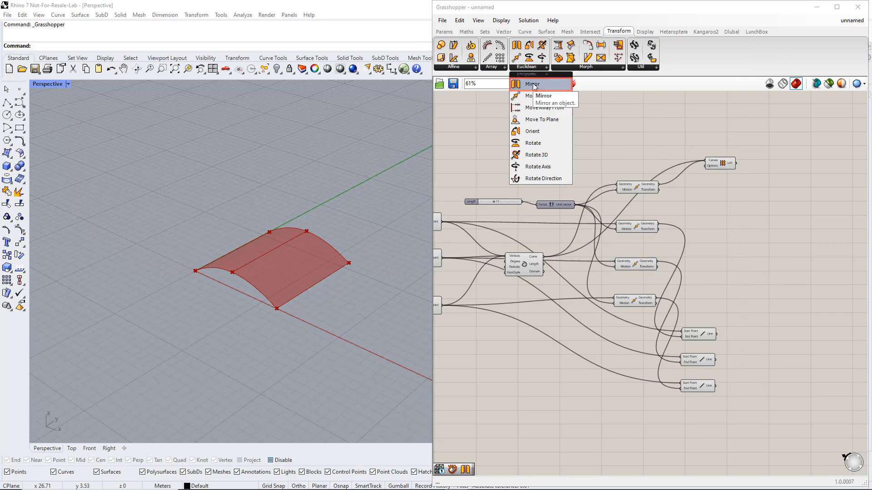
drag(534, 83, 804, 164)
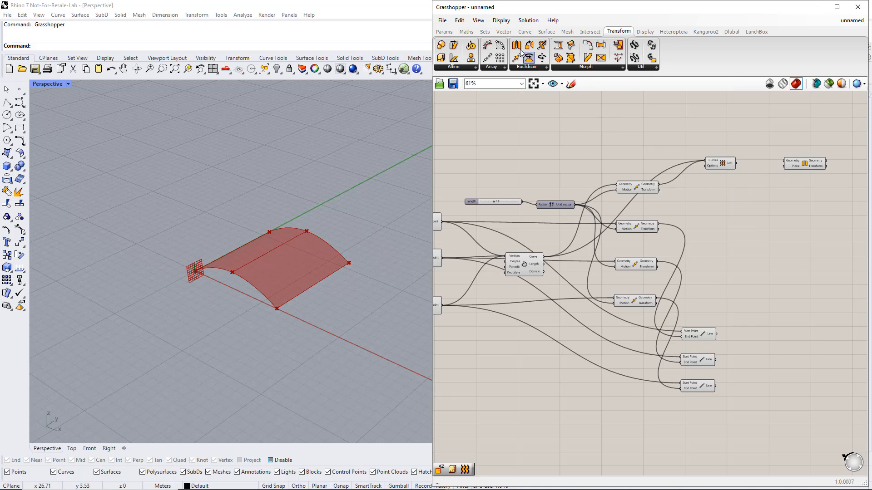
- Add an XZ Plane component for the Mirror component's Plane input and connect the Loft surface to its Geometry input
click(504, 32)
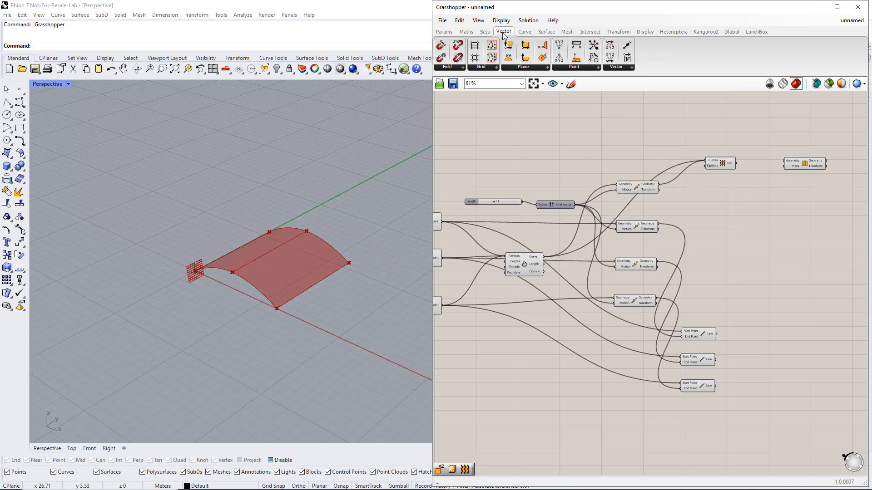
click(521, 68)
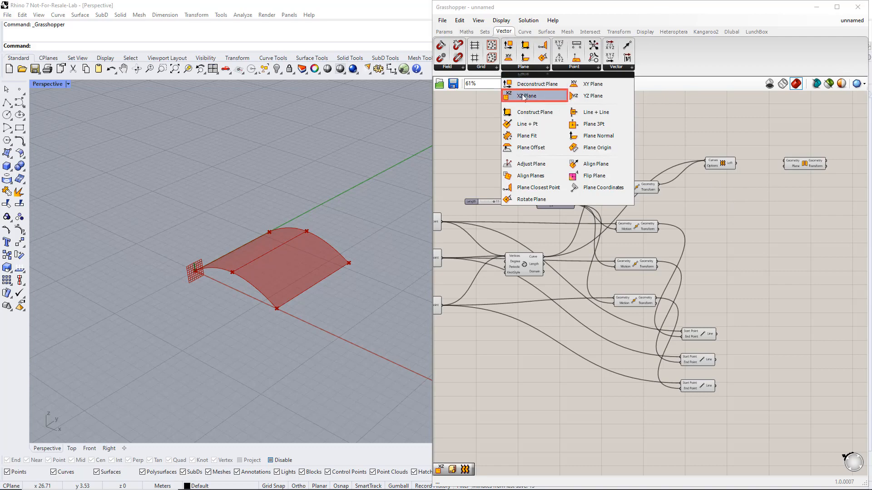
drag(524, 96, 607, 165)
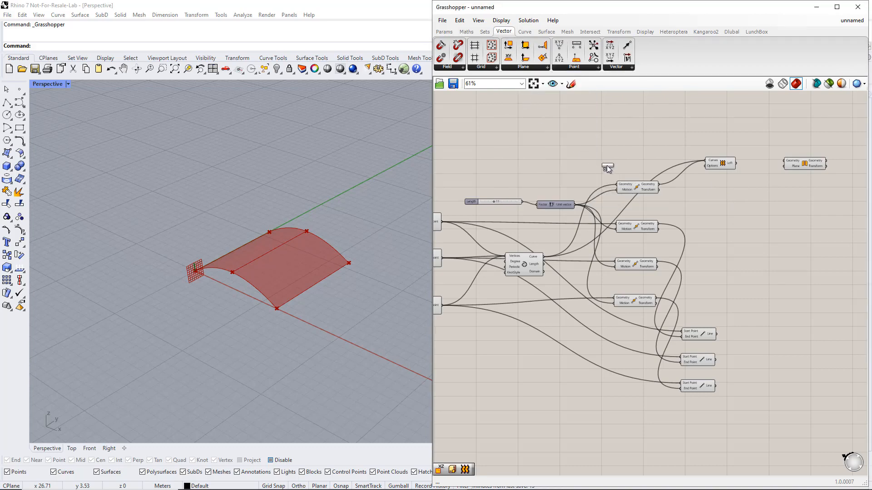
drag(733, 189, 783, 166)
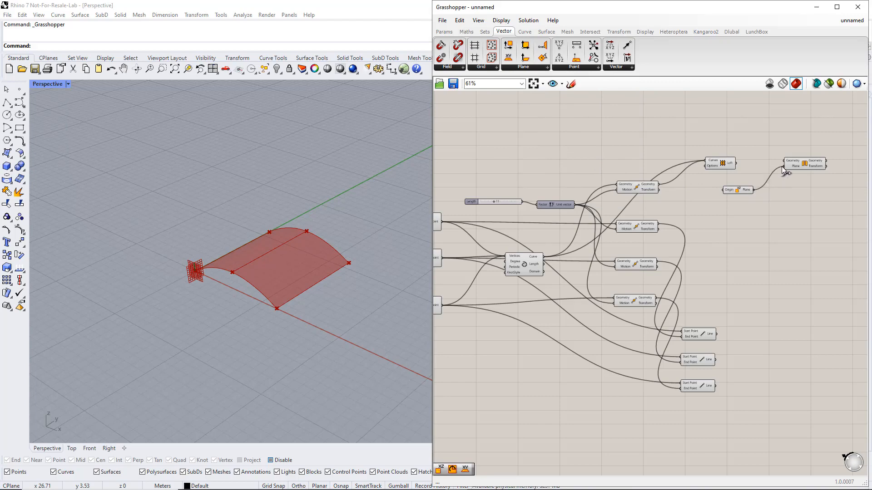
click(744, 189)
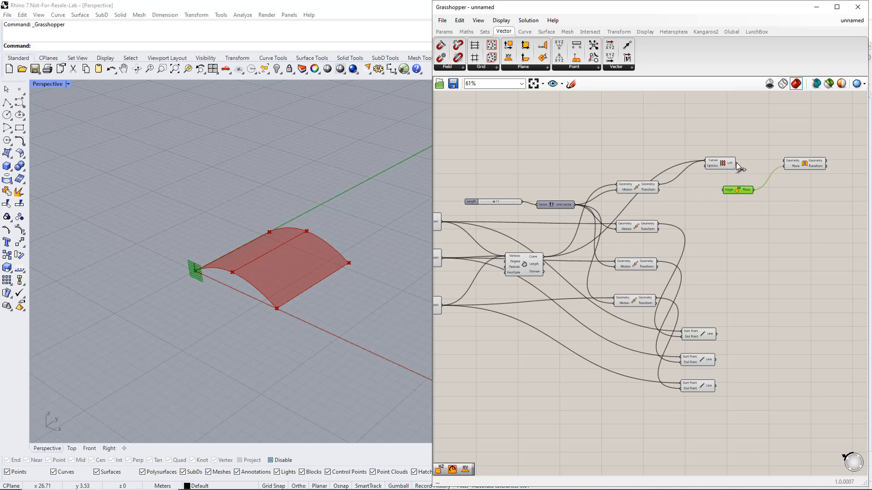
drag(736, 164, 784, 162)
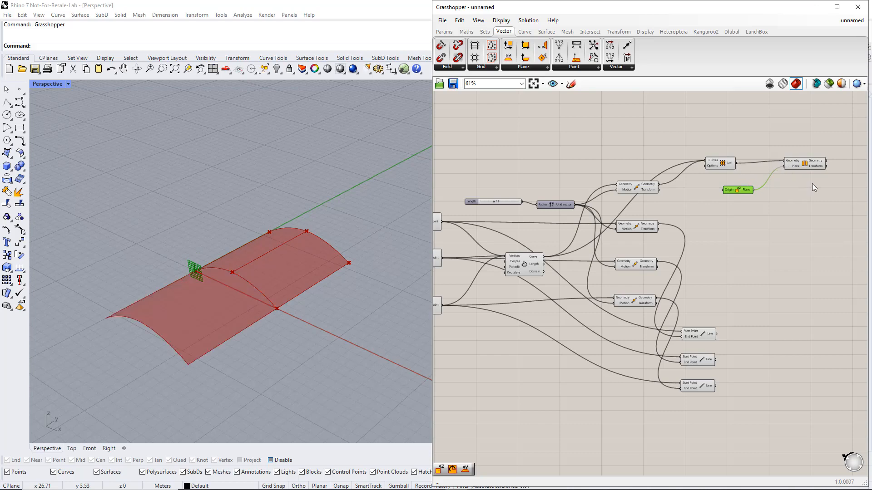
- Duplicate the Mirror component seven times down the canvas and connect the moved arch curve to the first copy's Geometry input
click(803, 164)
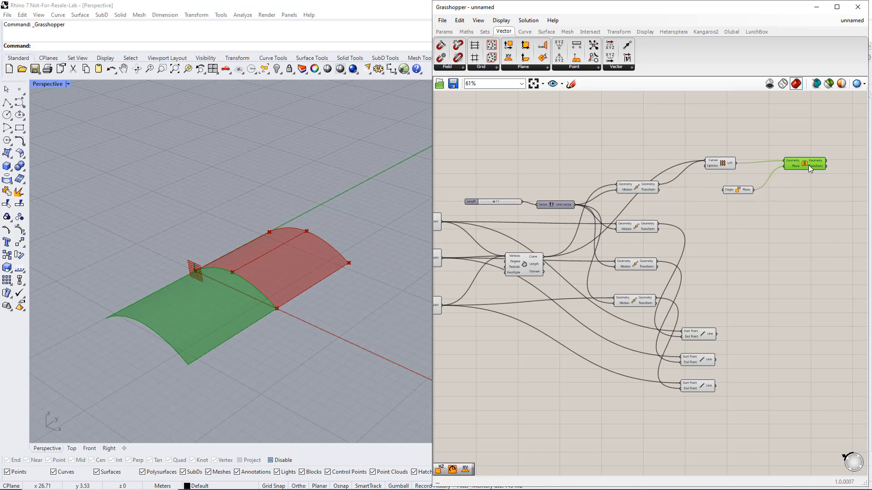
alt+drag(808, 165, 812, 385)
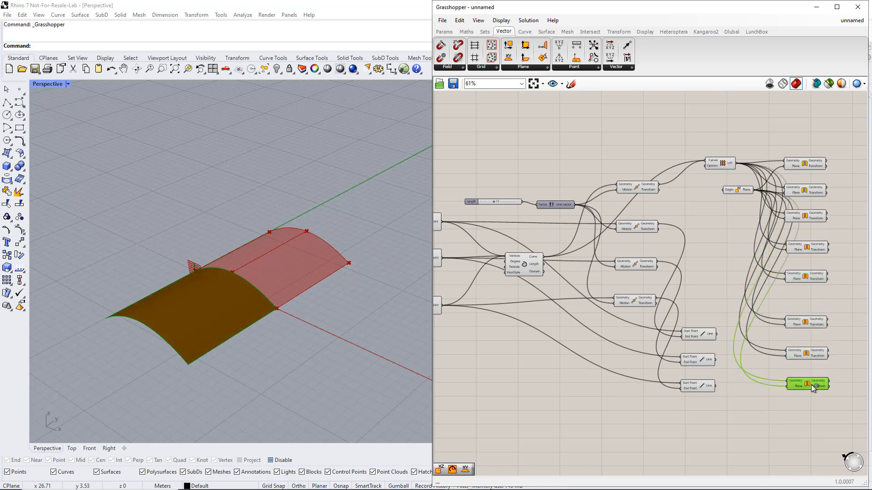
click(648, 190)
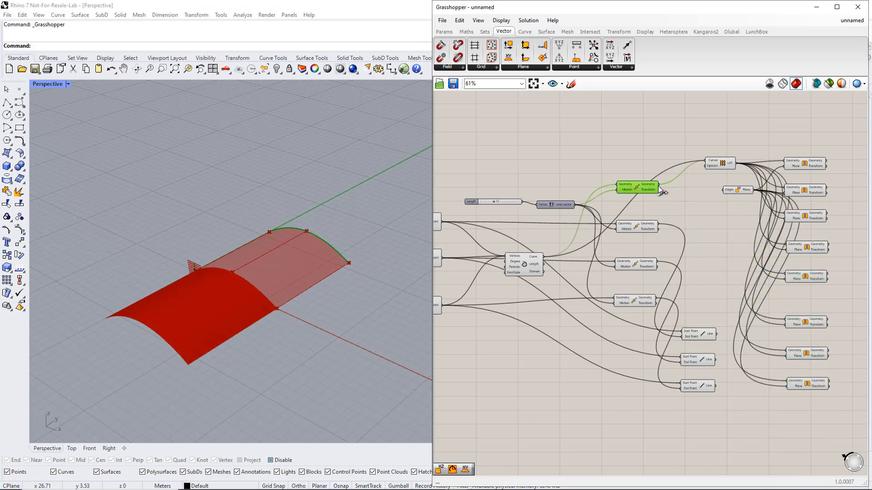
drag(658, 189, 786, 188)
click(808, 192)
- Connect the three moved points' Geometry outputs to the Geometry inputs of the next three Mirror copies, one each
click(653, 228)
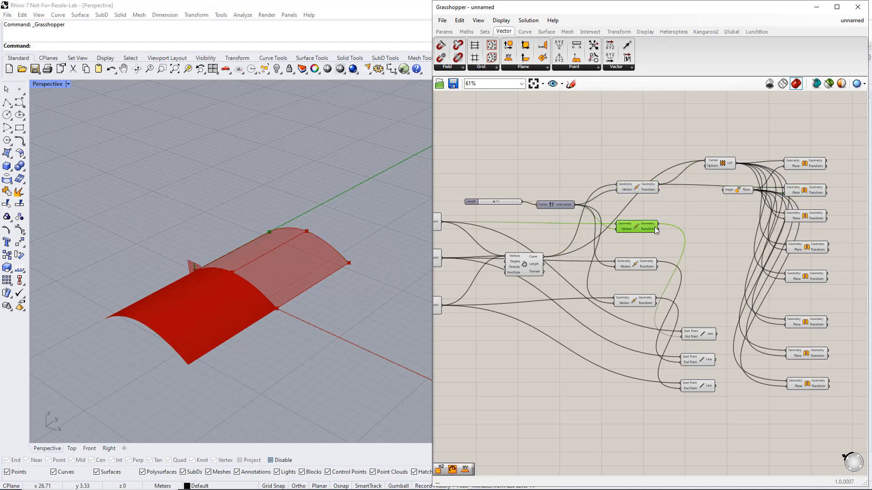
drag(686, 221, 787, 214)
click(799, 218)
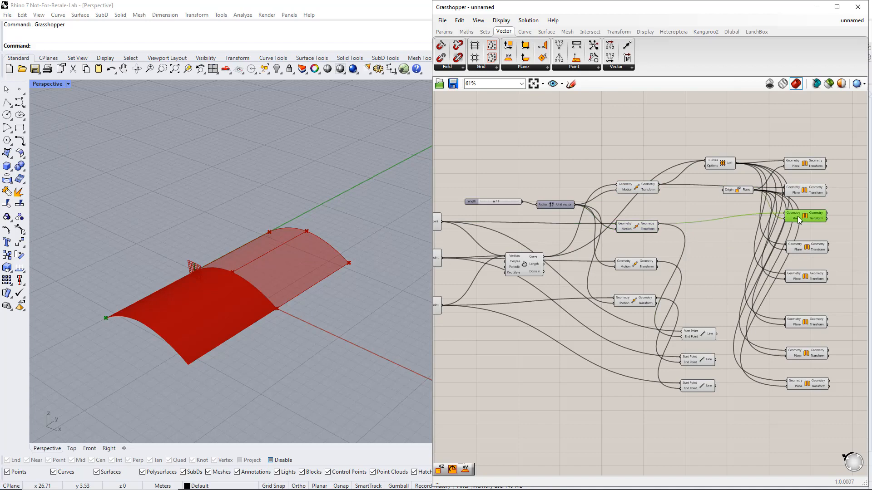
click(645, 264)
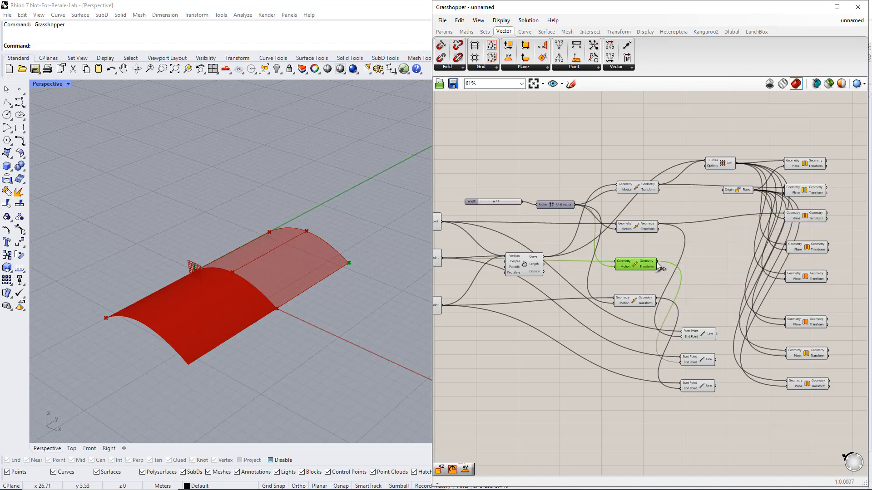
drag(657, 262, 786, 246)
click(645, 300)
drag(656, 298, 786, 274)
click(798, 276)
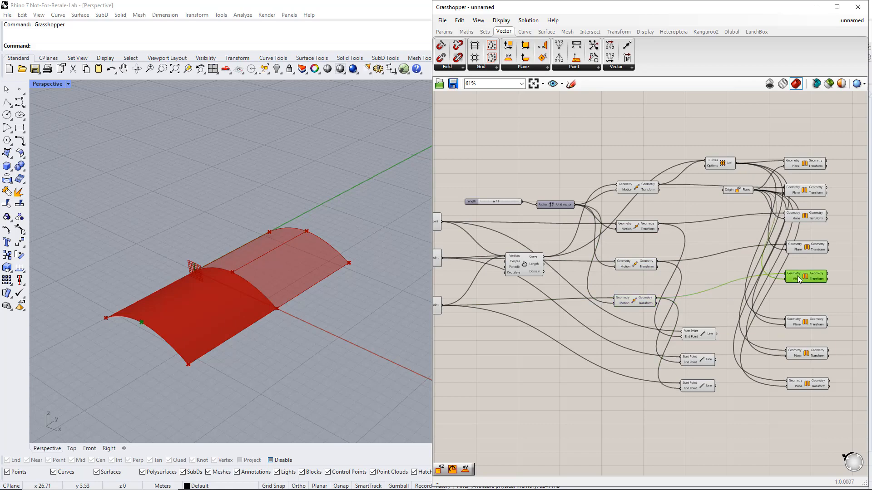
- Connect each of the three Line components to the Geometry input of one of the last three Mirror components
click(709, 332)
drag(717, 335, 787, 321)
click(798, 322)
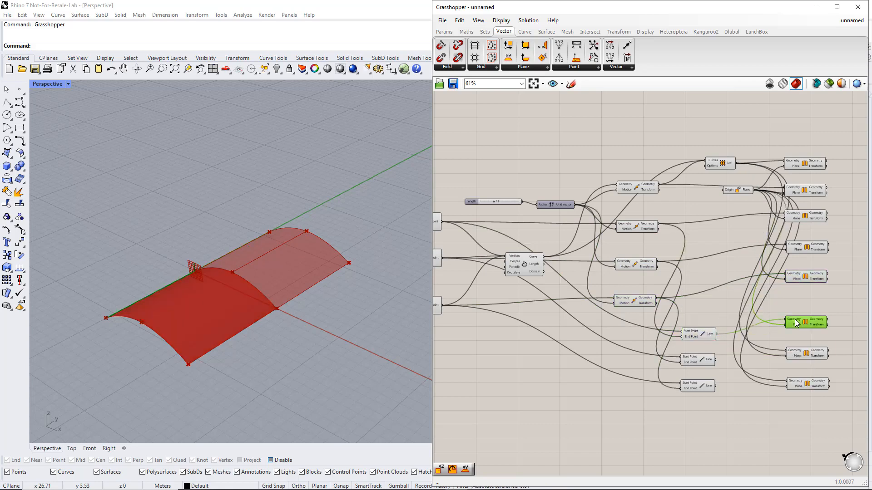
click(705, 358)
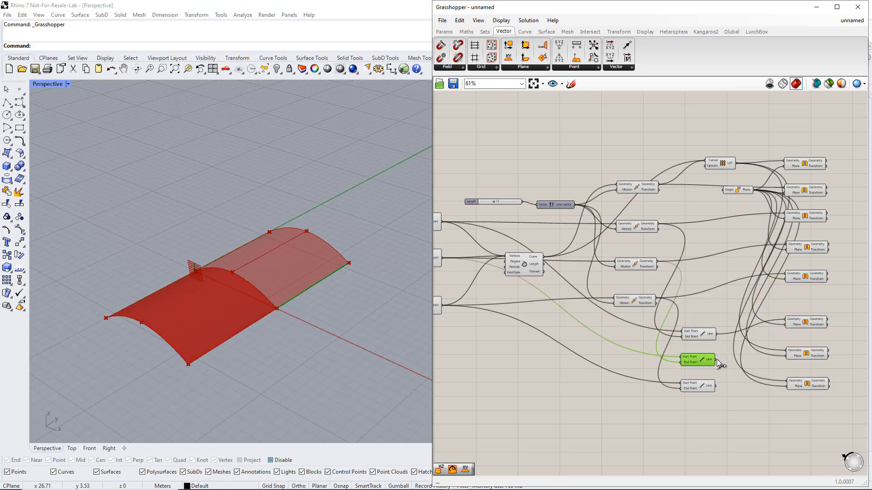
drag(715, 360, 786, 352)
click(798, 355)
click(706, 386)
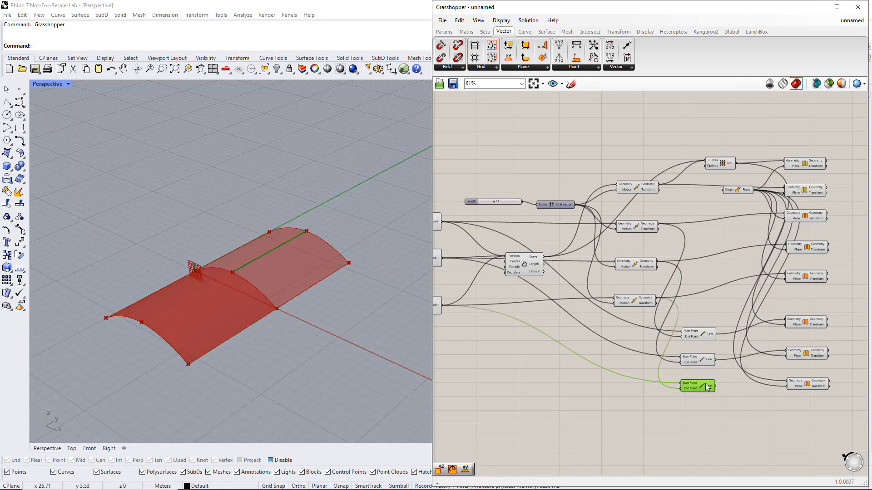
drag(716, 386, 787, 382)
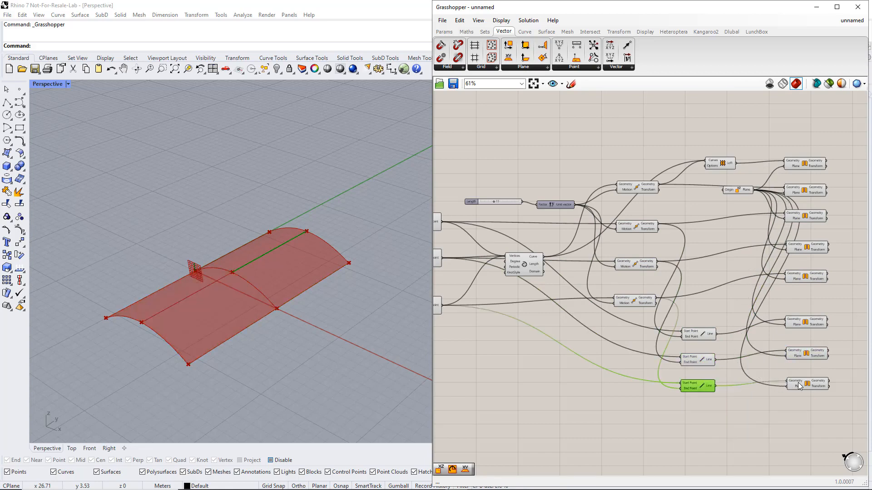
click(800, 385)
- Turn off the preview of the XZ Plane component
drag(847, 406, 793, 145)
click(734, 191)
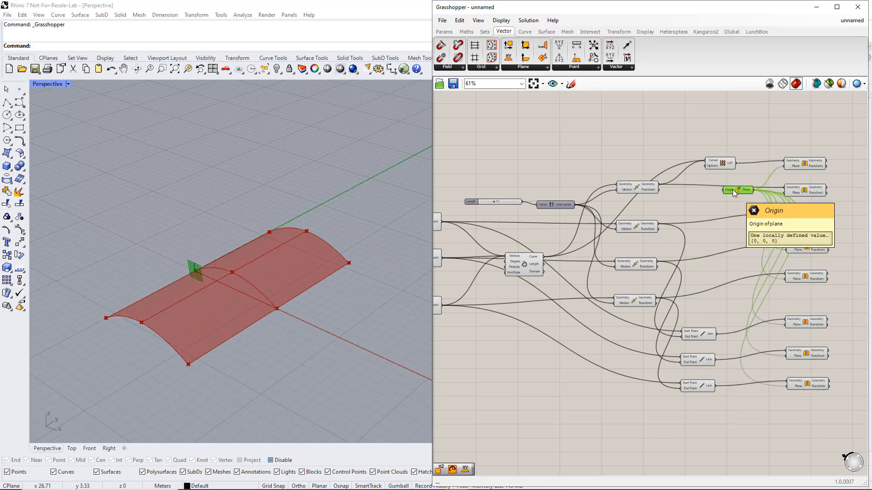
middle_click(734, 191)
scroll(733, 191, up, 1)
click(761, 162)
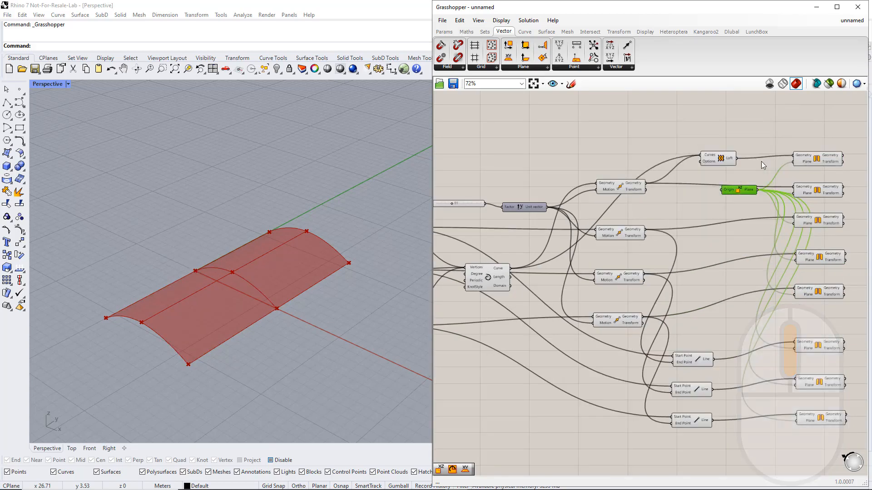
click(754, 241)
right_drag(740, 283, 670, 274)
scroll(674, 276, down, 1)
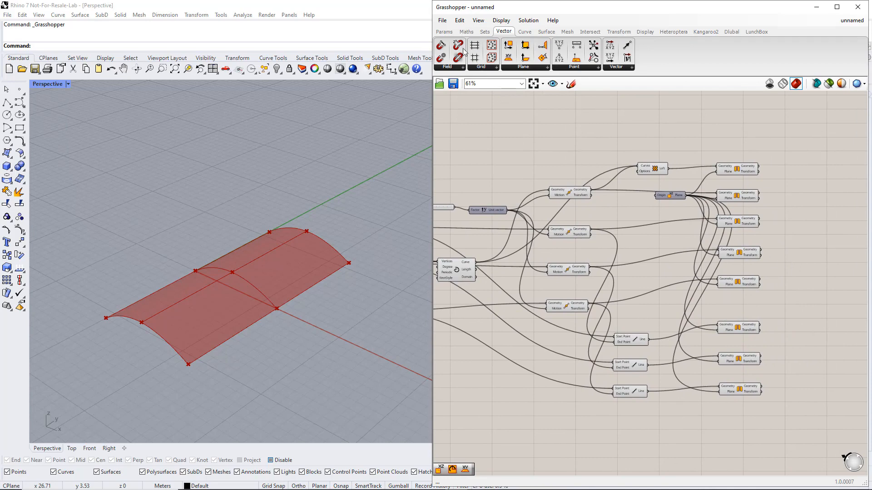
- Place a Curve parameter and connect the interpolated arch curve, its moved copy and its mirrored copy to it
click(444, 32)
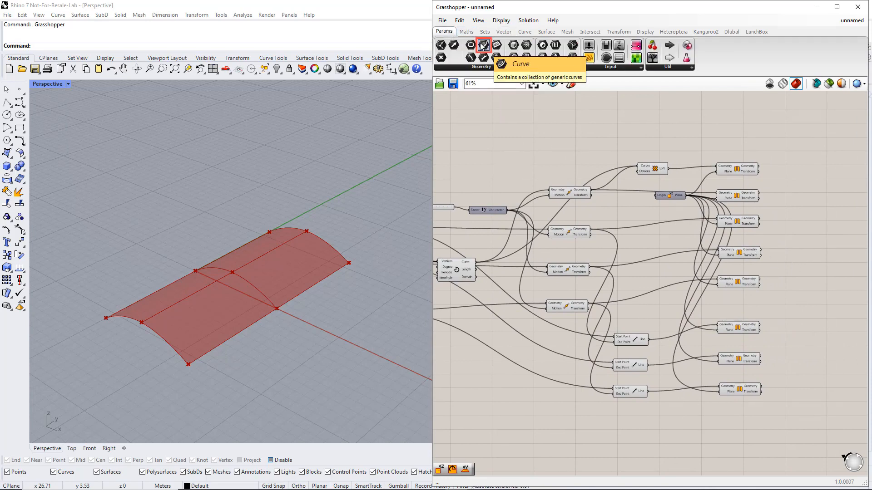
drag(482, 46, 828, 197)
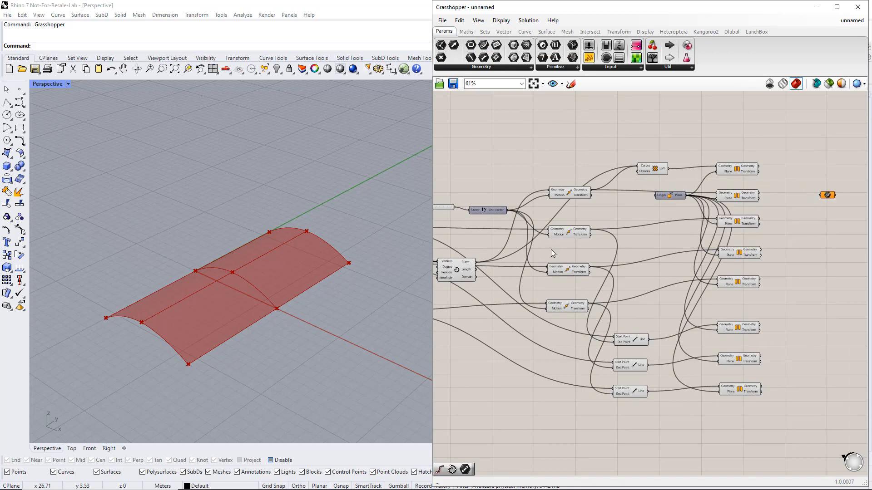
click(469, 267)
drag(511, 258, 822, 196)
click(581, 195)
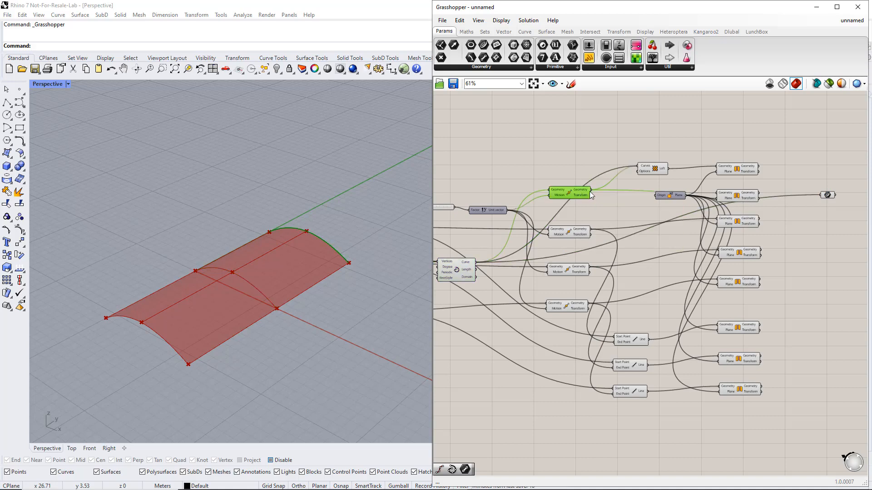
shift+drag(591, 191, 803, 199)
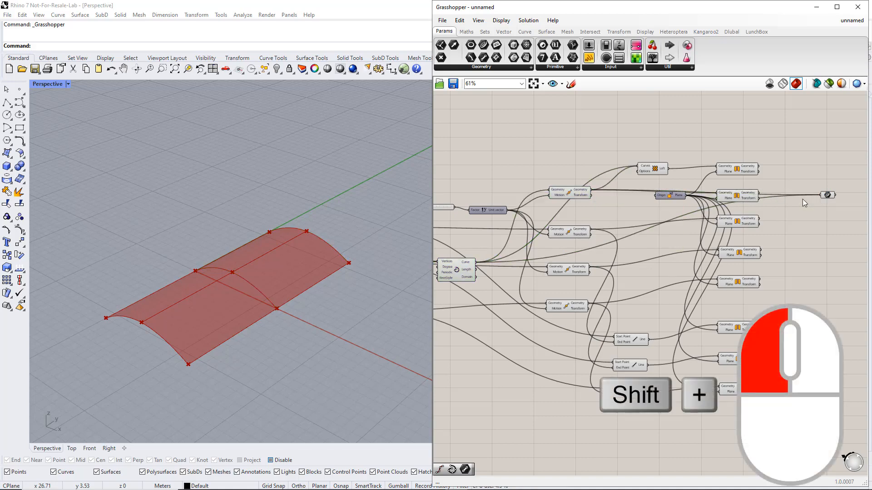
shift+click(747, 198)
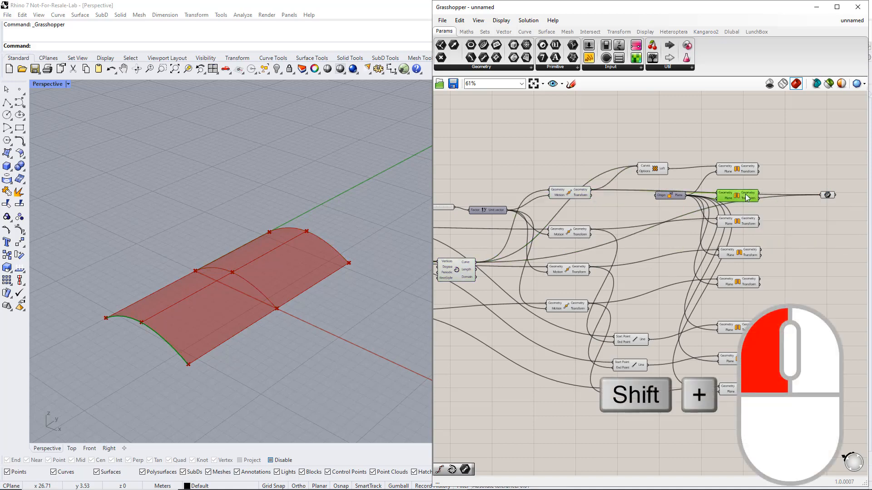
click(827, 195)
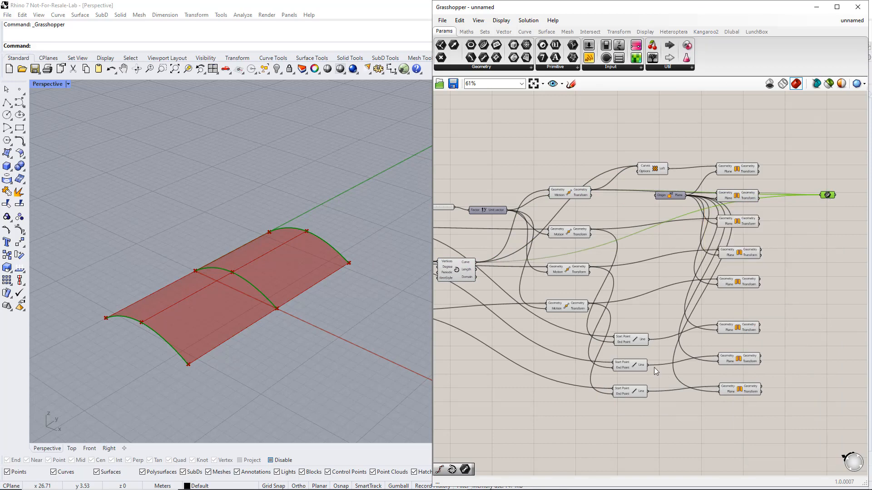
- Add the third Line component and its mirrored copy to the Curve parameter's inputs, and shift the parameter slightly up
click(641, 390)
shift+drag(647, 390, 816, 197)
click(745, 389)
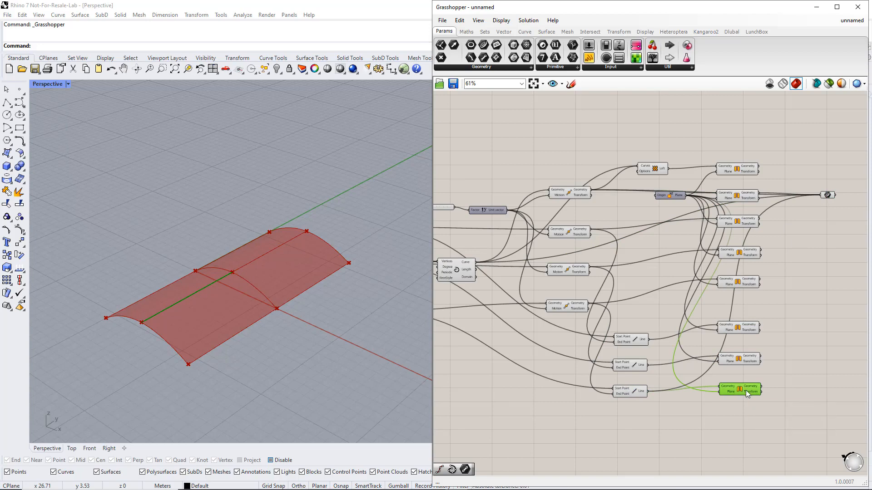
shift+drag(796, 299, 817, 182)
click(821, 193)
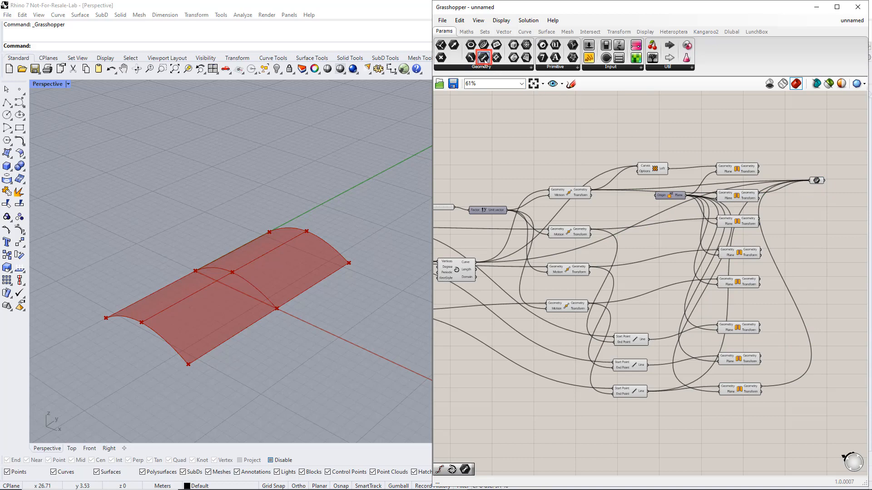
- Place a Line parameter below the Curve parameter and connect the two edge lines and their mirrored copies to it
drag(485, 59, 814, 231)
drag(775, 369, 806, 232)
drag(759, 325, 806, 232)
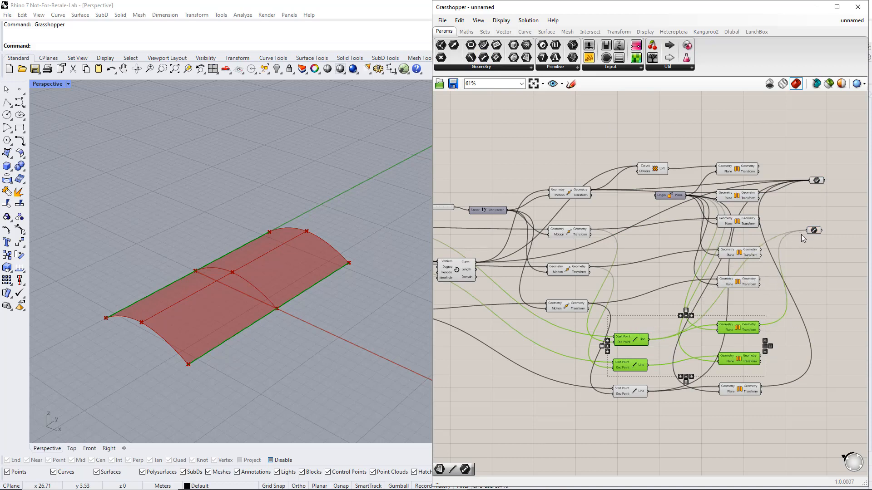
drag(648, 365, 803, 223)
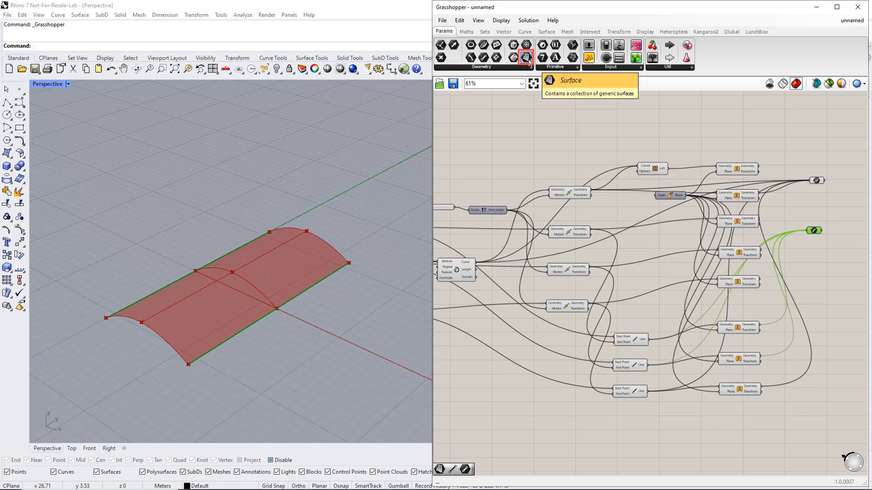
- Place a Surface parameter below the Line parameter and connect the lofted surface and its mirrored copy to it
drag(527, 58, 706, 177)
drag(818, 282, 816, 281)
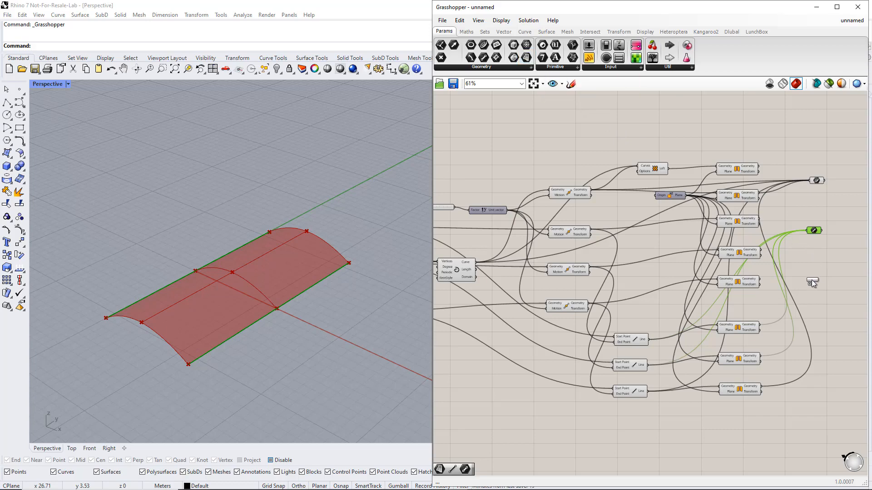
click(659, 170)
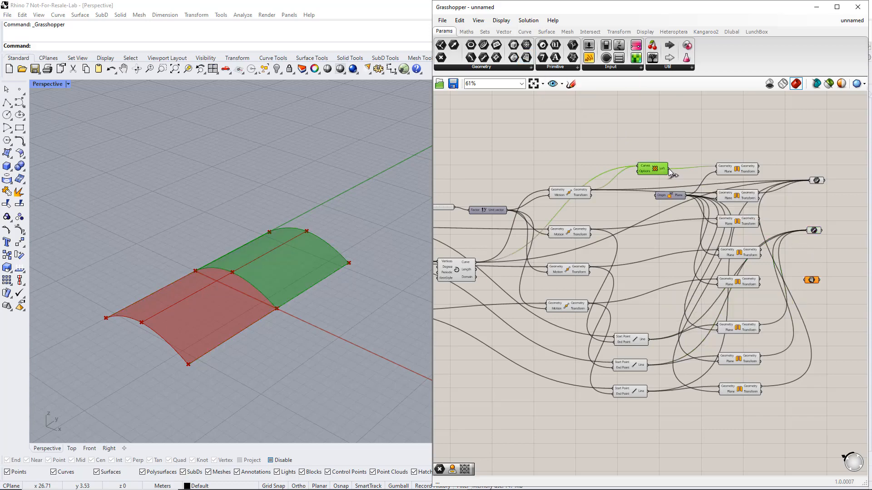
drag(669, 169, 805, 280)
click(754, 177)
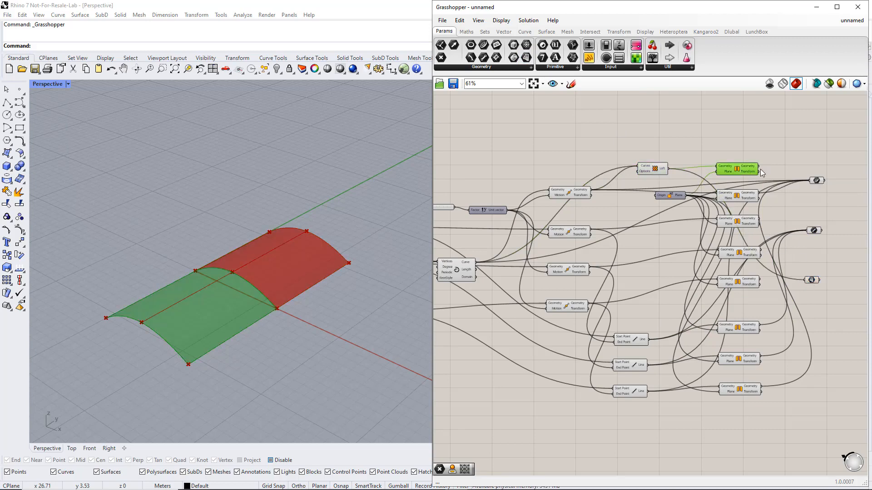
drag(761, 169, 811, 280)
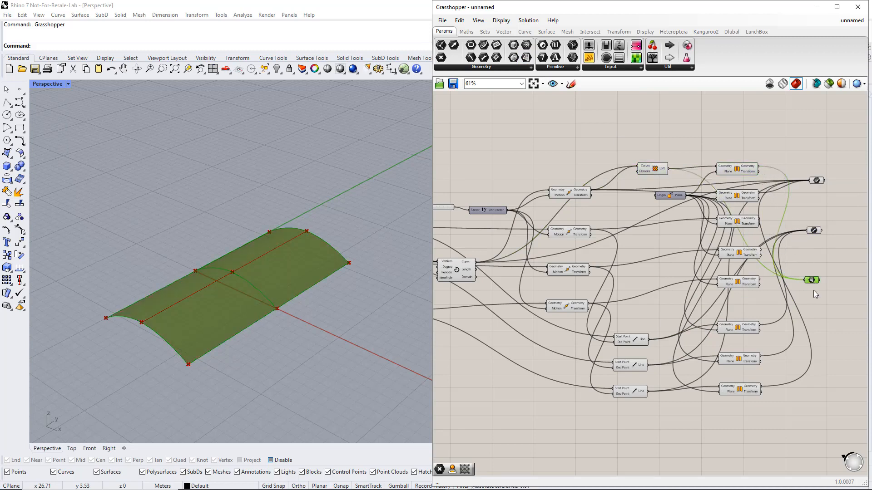
click(806, 290)
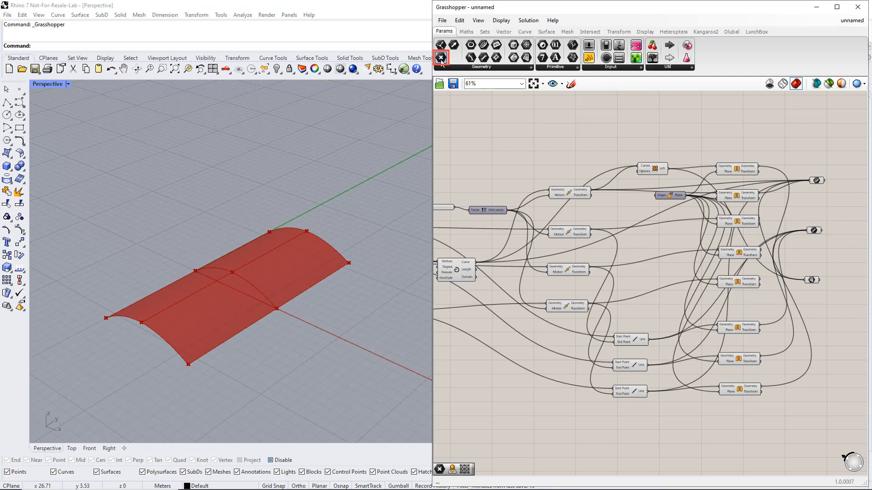
- Place a Point parameter below the Surface parameter and connect the two arch base points and their moved copies to it
drag(440, 58, 818, 339)
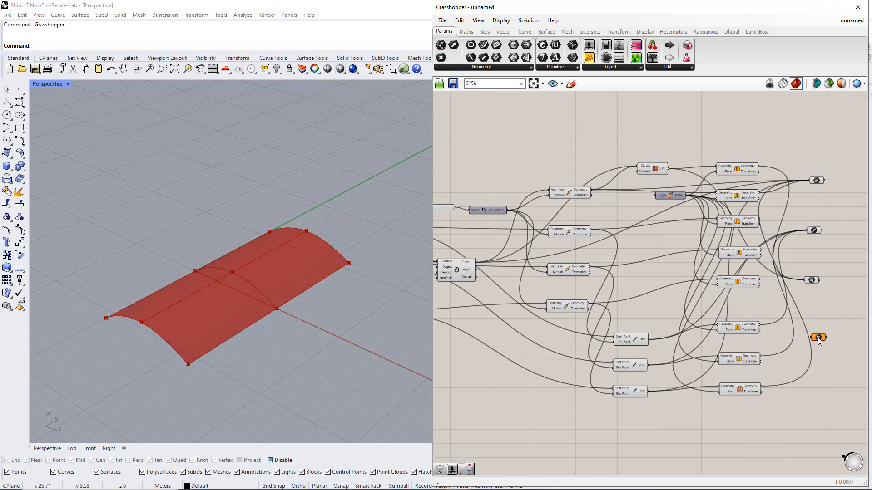
scroll(819, 338, down, 1)
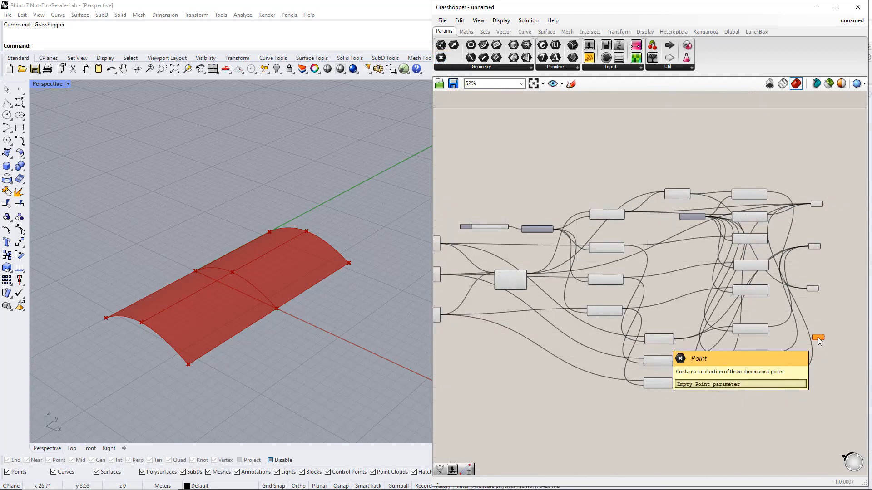
click(438, 246)
drag(439, 244, 812, 337)
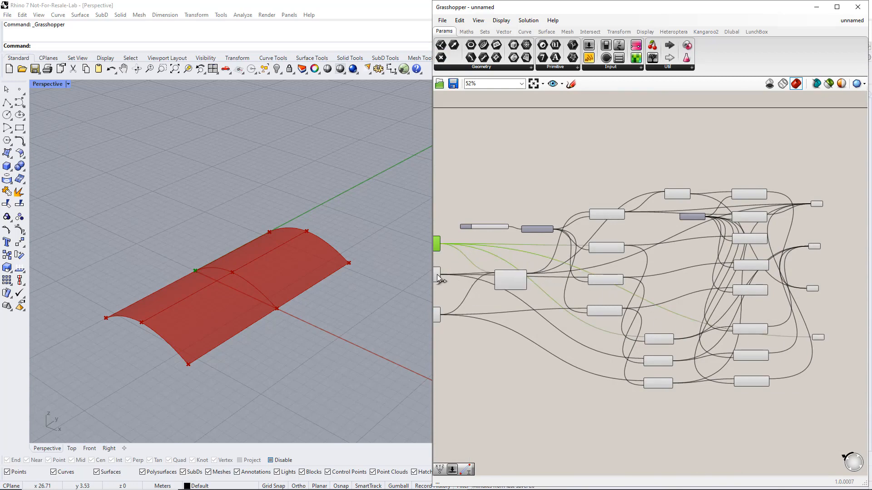
mouse_move(439, 279)
drag(440, 275, 812, 337)
click(617, 248)
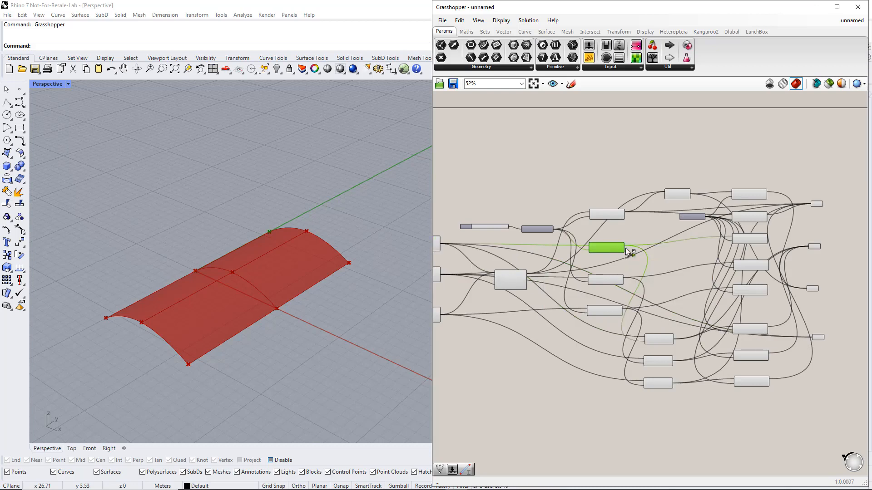
shift+drag(624, 249, 813, 341)
click(615, 280)
shift+drag(625, 280, 813, 338)
- Add the mirrored copies of the two moved base points to the Point parameter's inputs
scroll(835, 324, up, 3)
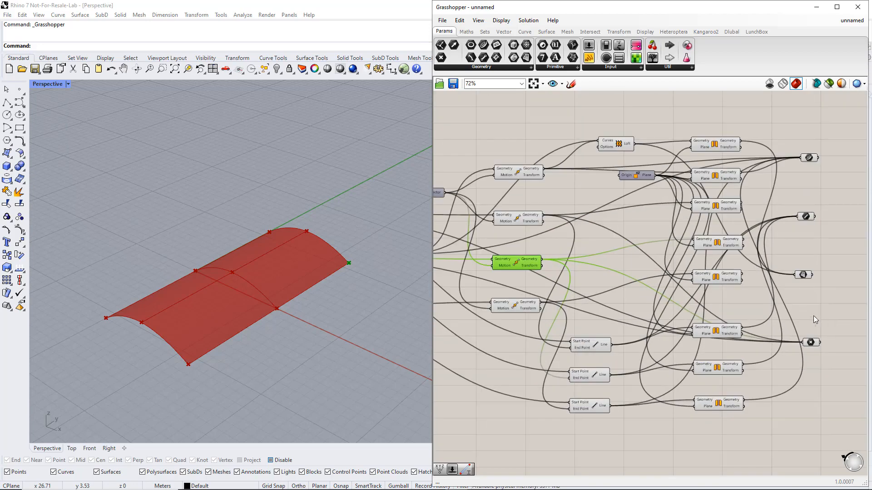
click(726, 208)
shift+drag(739, 205, 802, 344)
click(718, 242)
shift+drag(743, 242, 802, 347)
click(811, 341)
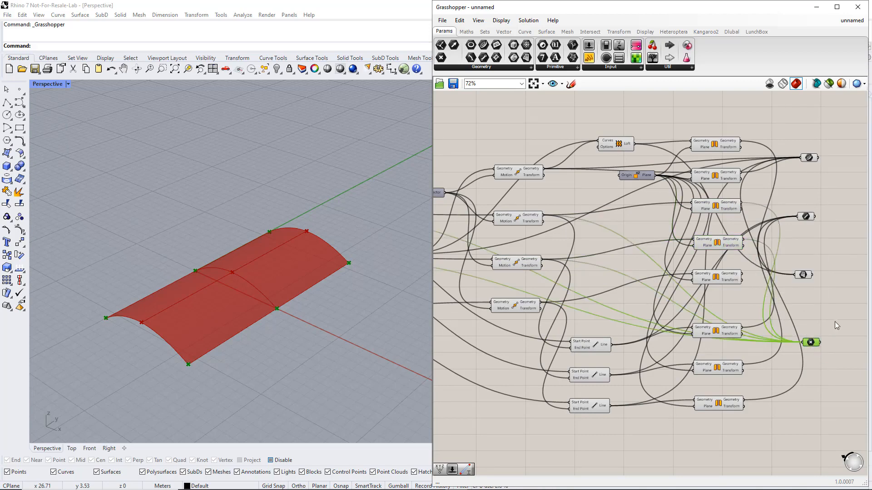
- Shift the Curve, Line, Surface and Point parameters away from the Mirror components and line up the Point parameter beneath the others
right_drag(835, 321, 735, 331)
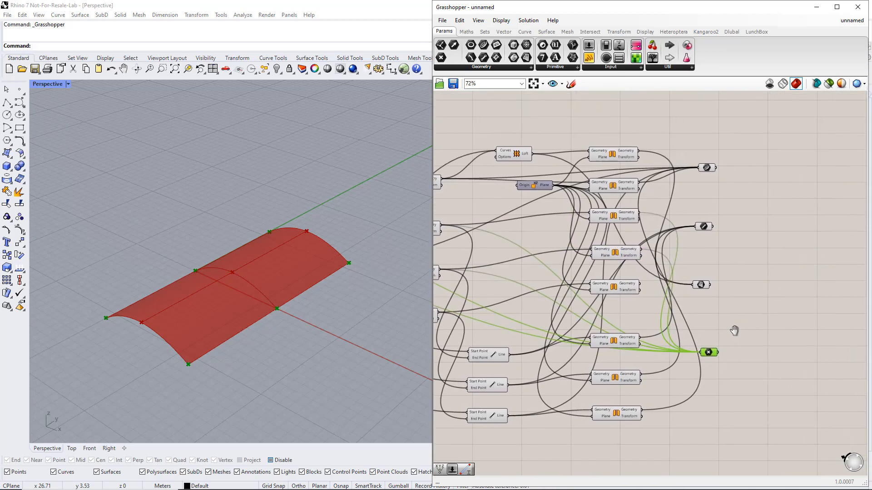
click(776, 247)
drag(740, 366, 692, 167)
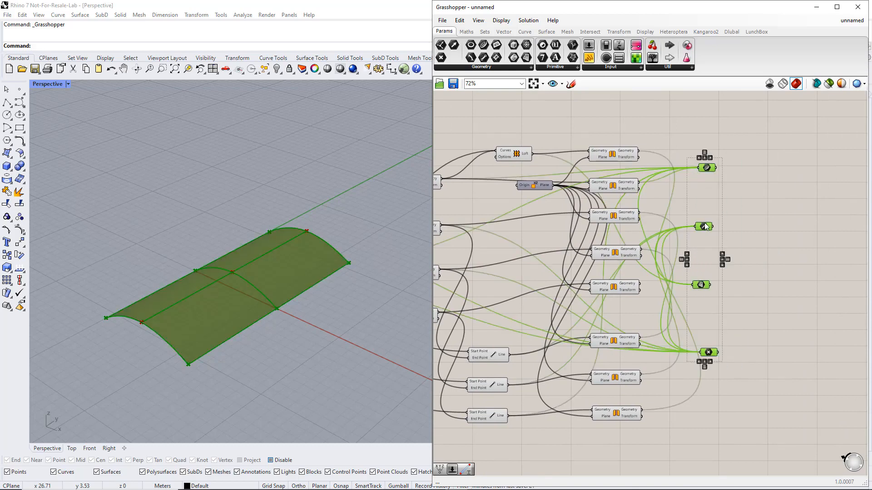
drag(706, 227, 740, 233)
click(749, 345)
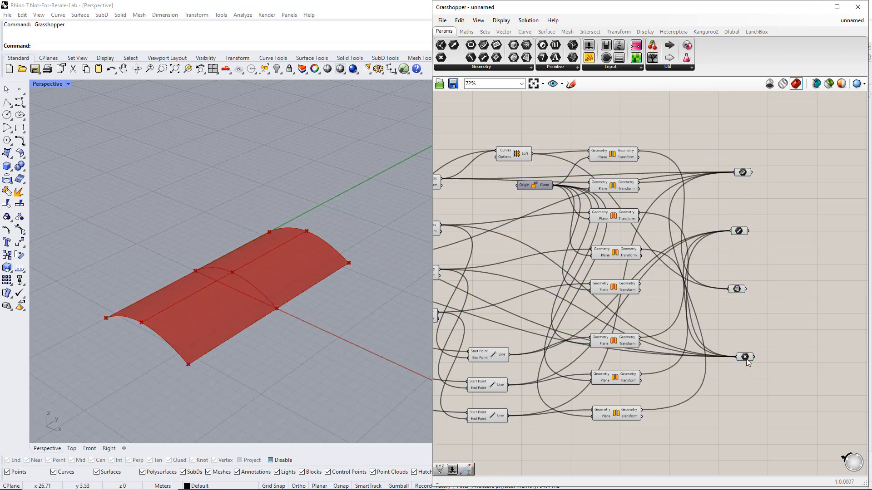
drag(745, 357, 735, 358)
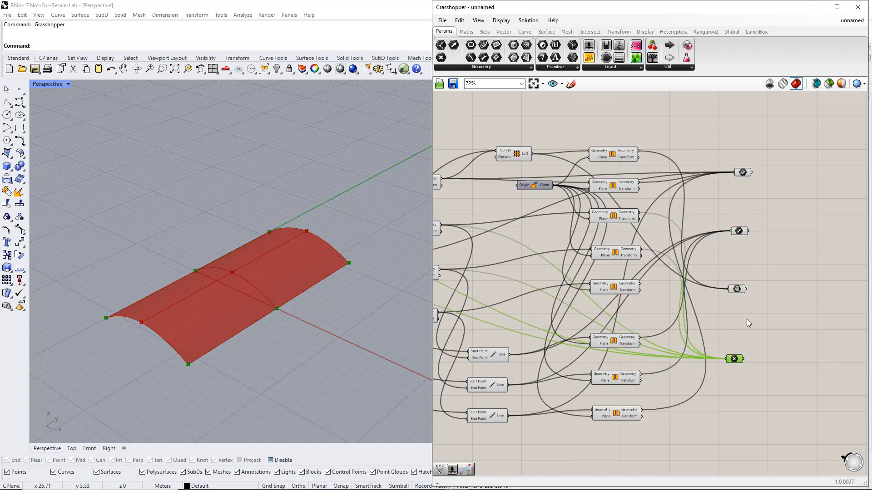
- Turn off the preview of all eight Mirror components
right_drag(671, 427, 720, 413)
drag(694, 423, 632, 127)
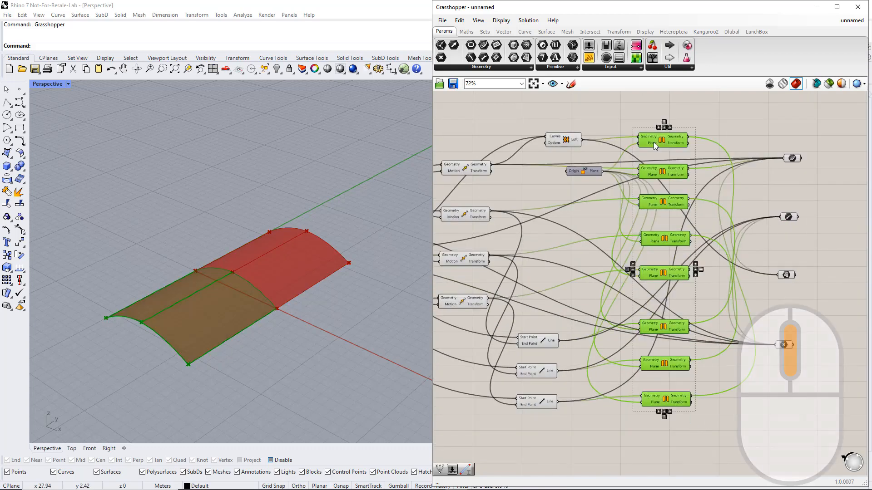
middle_click(654, 146)
scroll(654, 143, up, 1)
click(647, 181)
click(530, 316)
- Turn off the preview of the four Move components, the three Line components and the Loft component
right_drag(531, 315, 653, 275)
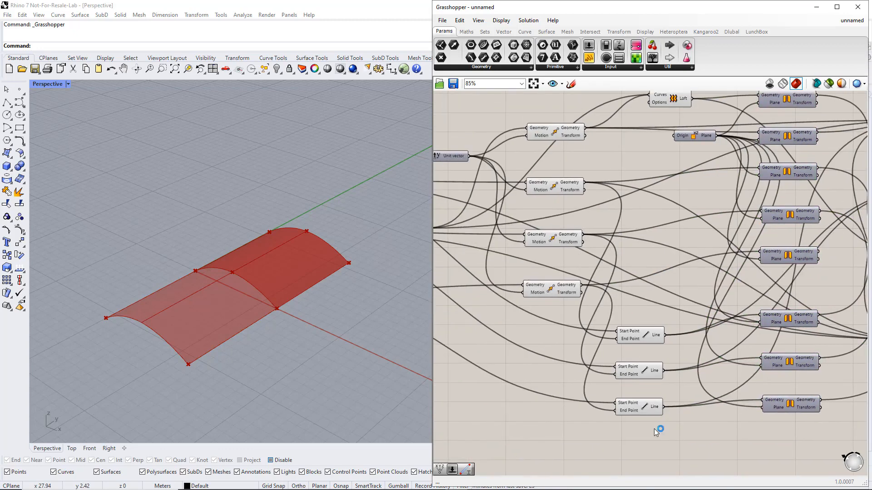
drag(653, 437, 513, 127)
middle_click(609, 162)
scroll(611, 179, up, 1)
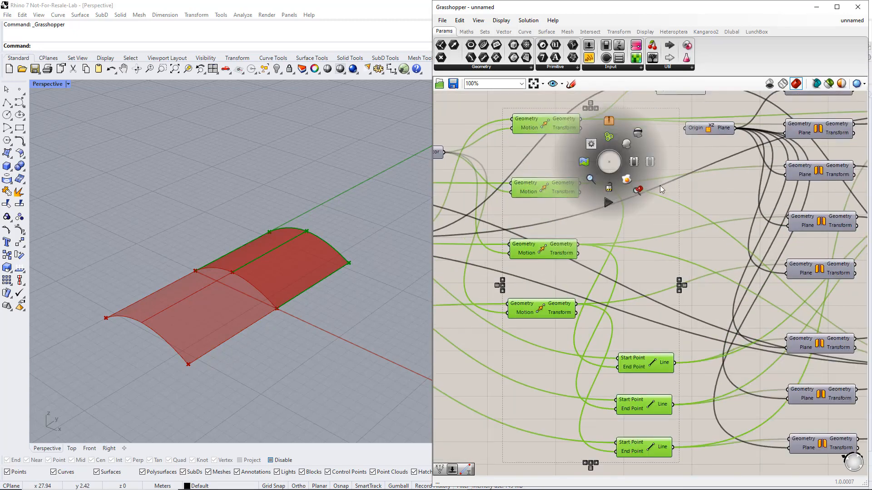
click(638, 135)
scroll(658, 181, down, 1)
click(649, 145)
middle_click(649, 144)
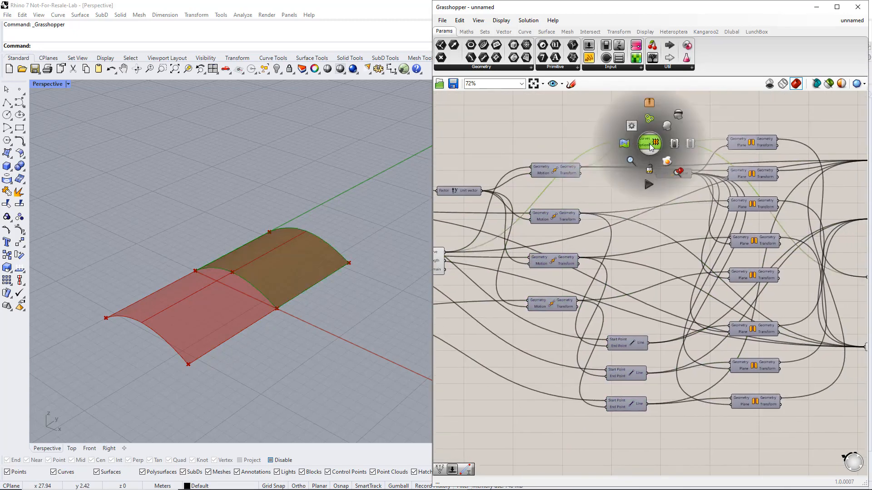
click(678, 116)
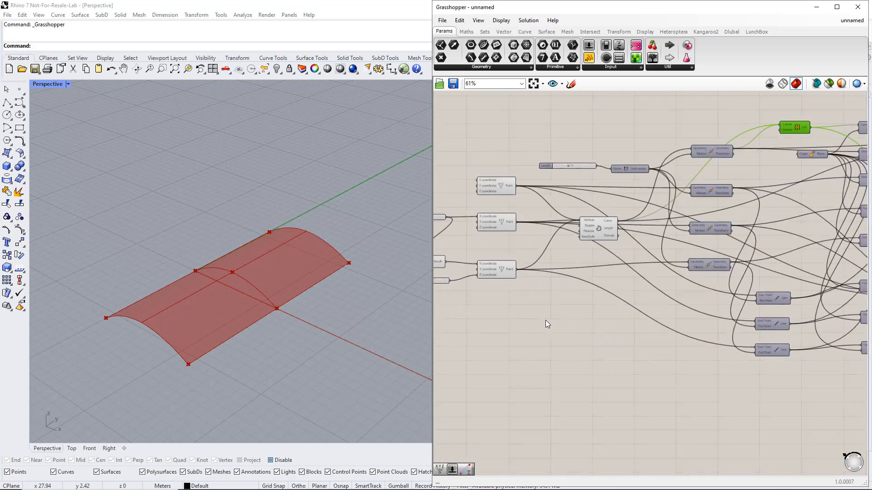
- Turn off the preview of the interpolated curve component and the three Construct Point components
click(690, 228)
shift+click(590, 191)
shift+click(590, 227)
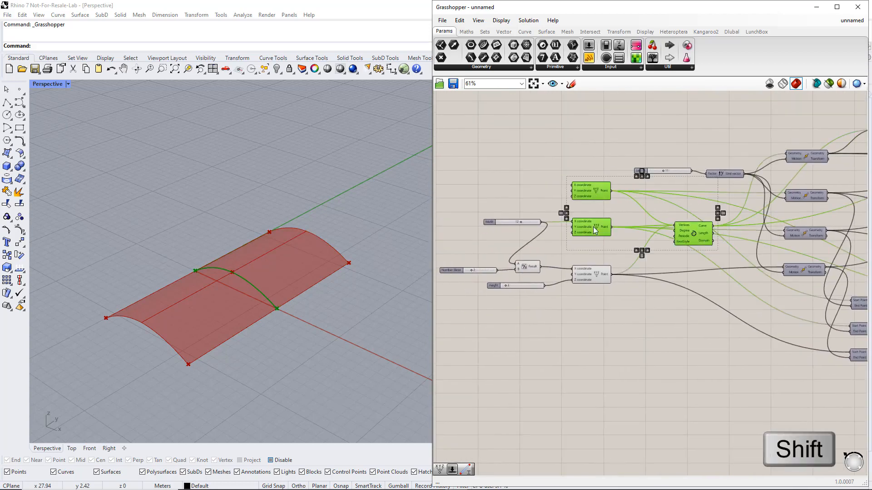
shift+click(588, 276)
middle_click(588, 277)
click(617, 248)
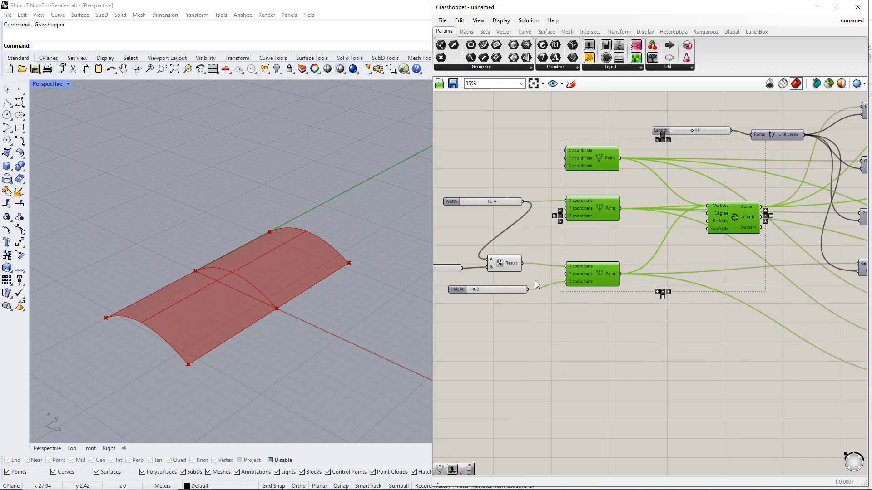
- Group the Curve parameter, name the group Beams and colour it light red with hue 360°
scroll(583, 301, down, 4)
right_drag(634, 337, 459, 330)
right_drag(745, 334, 660, 342)
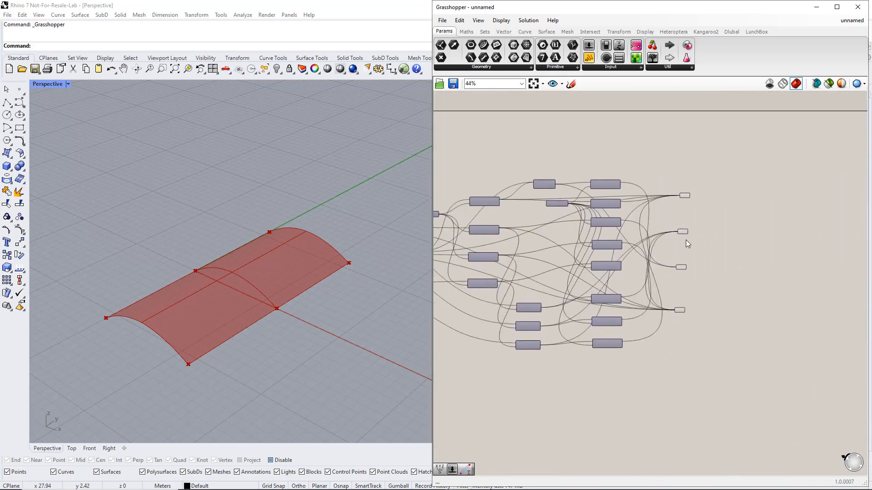
scroll(686, 240, up, 5)
key(ctrl+g)
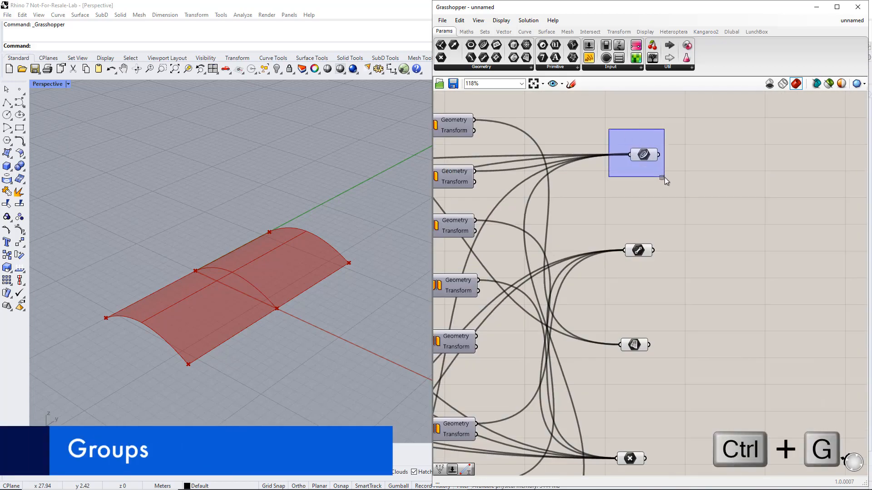
right_click(655, 165)
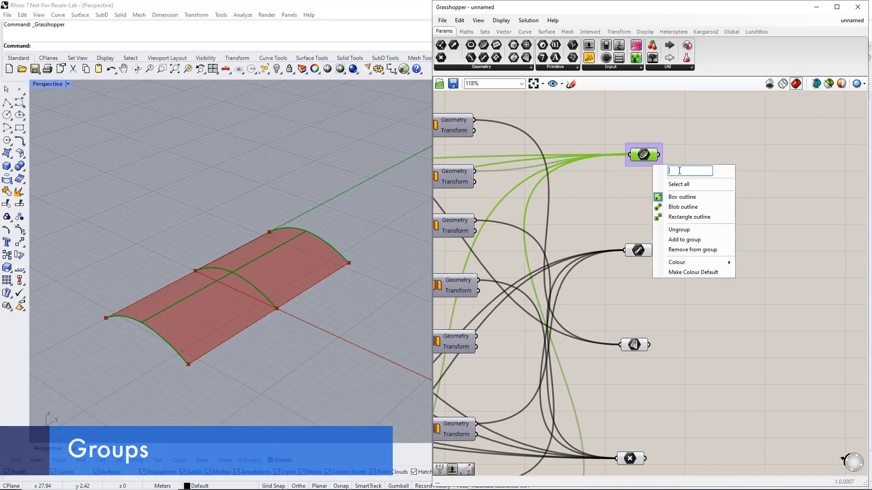
text(Beams)
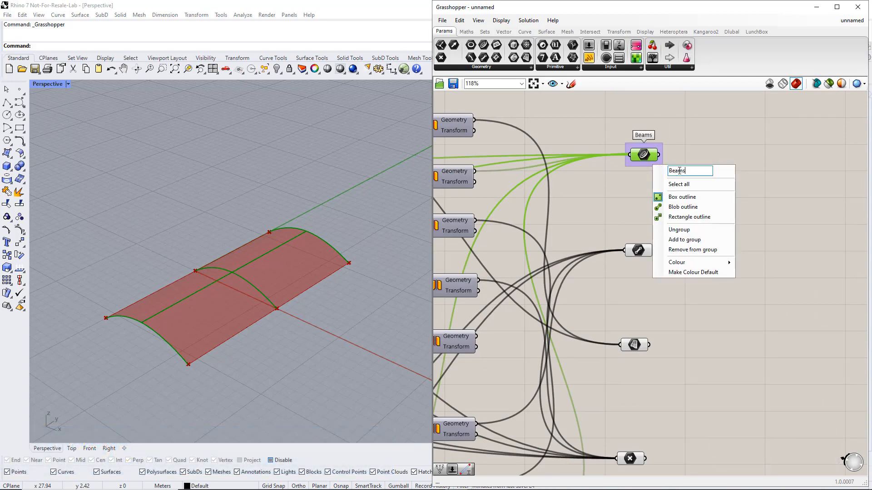
mouse_move(718, 263)
drag(808, 353, 829, 357)
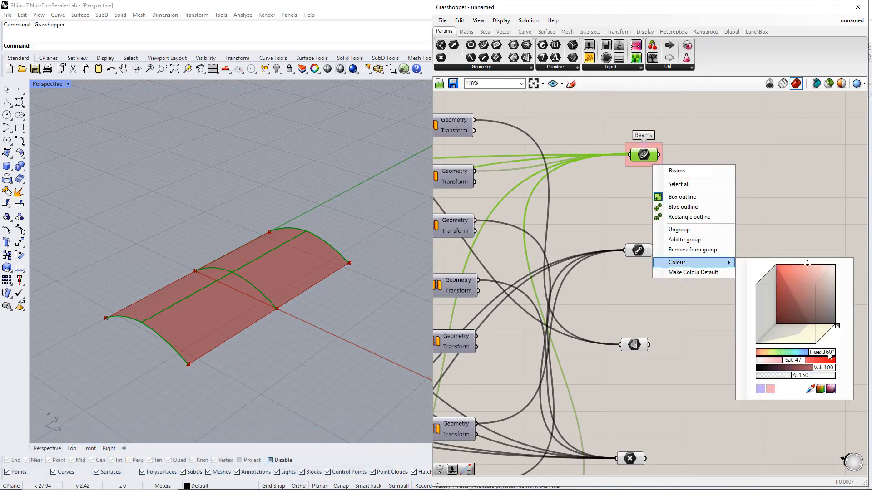
click(718, 346)
- Group the Line parameter, name the group Cables and colour it turquoise
click(638, 250)
key(ctrl+g)
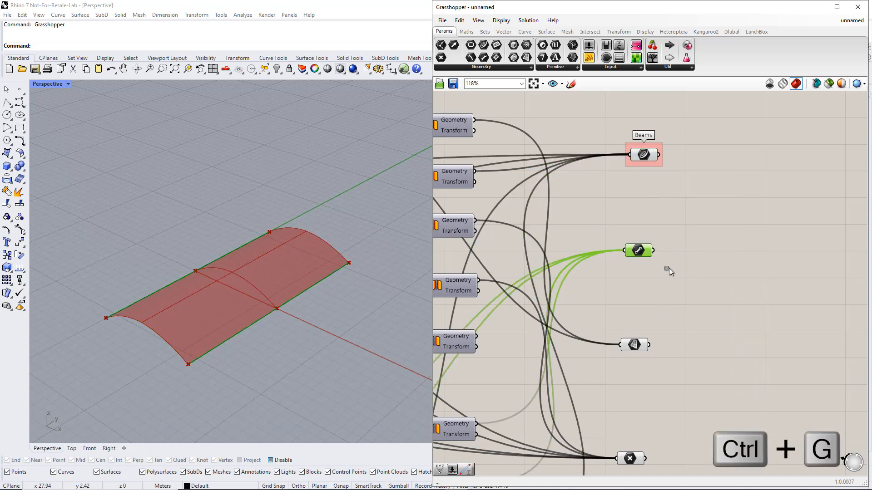
right_click(650, 263)
text(C)
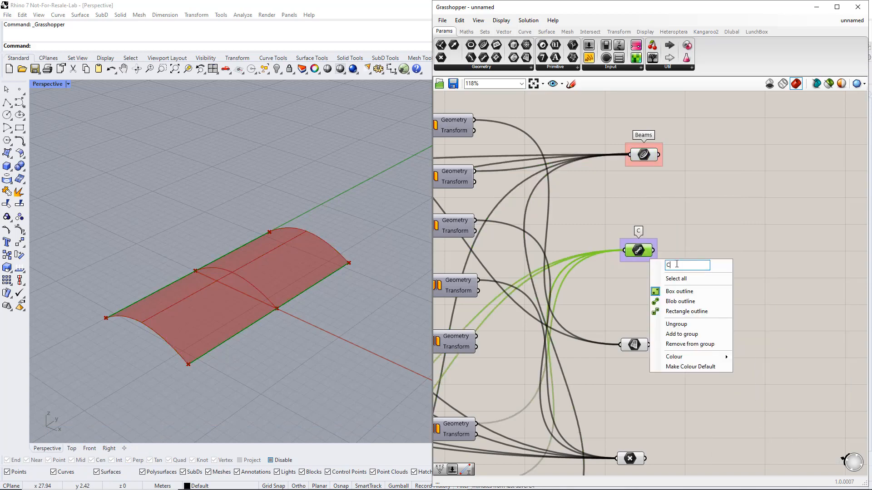
text(ables)
mouse_move(690, 358)
click(793, 423)
click(767, 320)
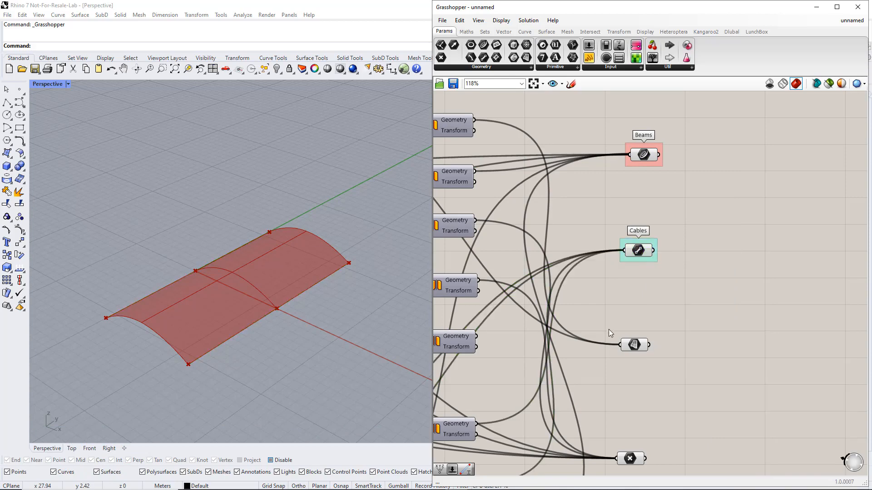
- Group the Surface parameter, name the group Surfaces and colour it yellow
drag(608, 329, 668, 364)
key(ctrl+g)
right_click(653, 358)
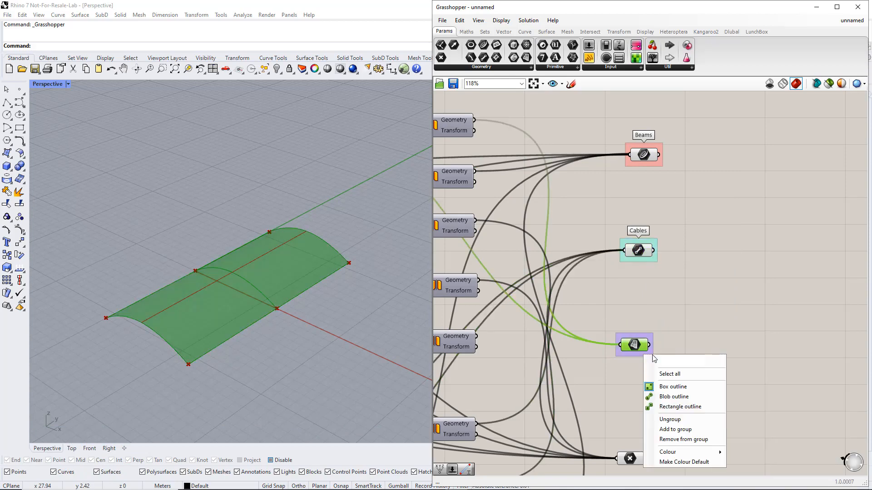
text(Surfaces)
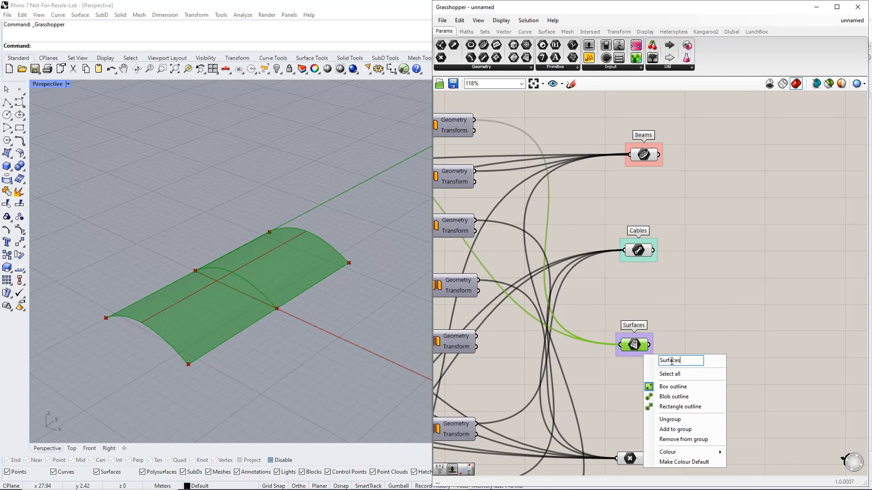
mouse_move(690, 451)
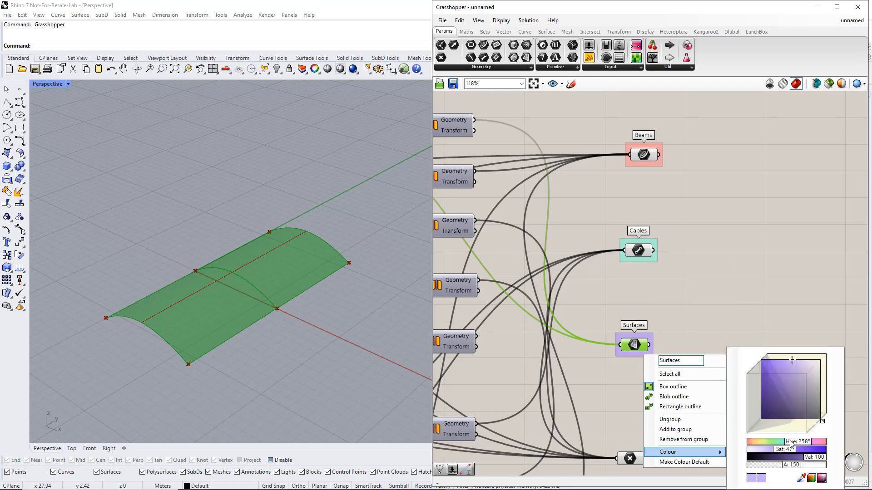
drag(791, 444, 764, 443)
click(712, 328)
- Group the Point parameter, name the group Nodes and colour it a stronger blue-violet
right_drag(630, 421, 625, 358)
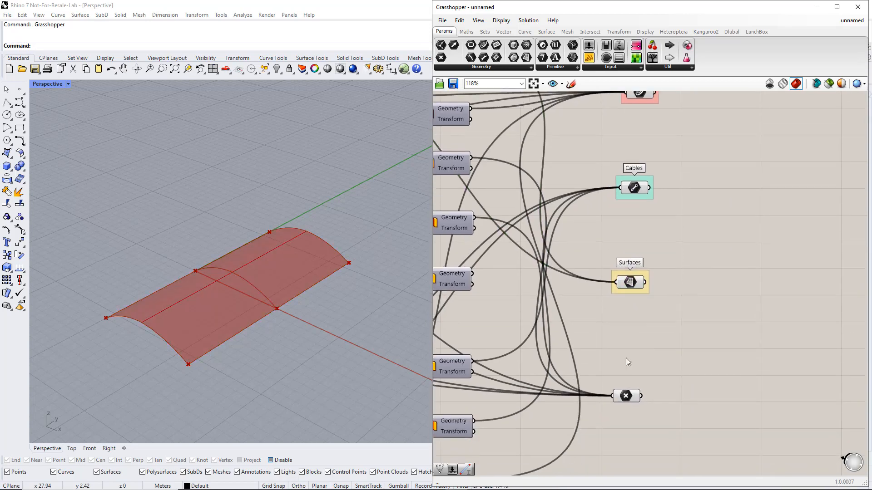
drag(600, 360, 658, 419)
key(ctrl+g)
right_click(636, 412)
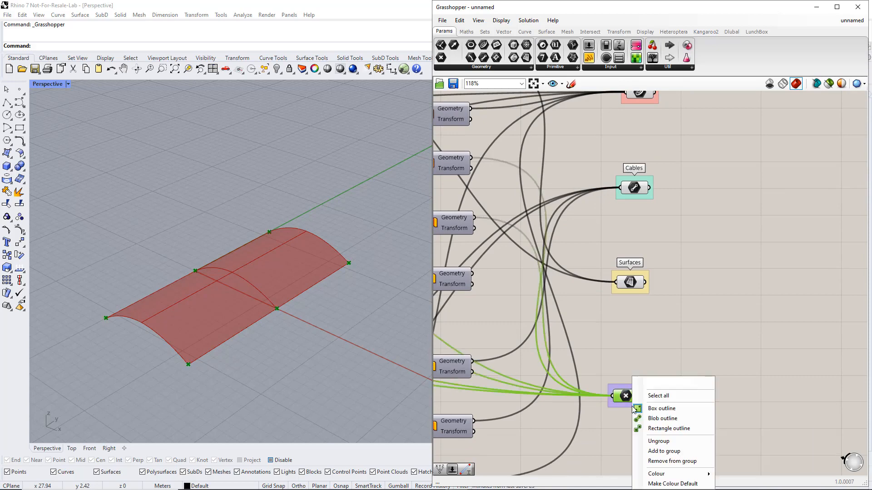
text(Nodes)
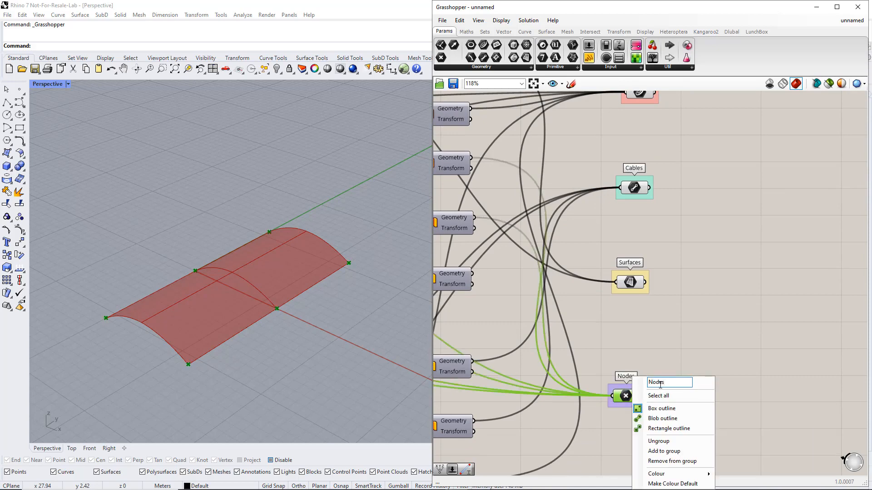
mouse_move(695, 473)
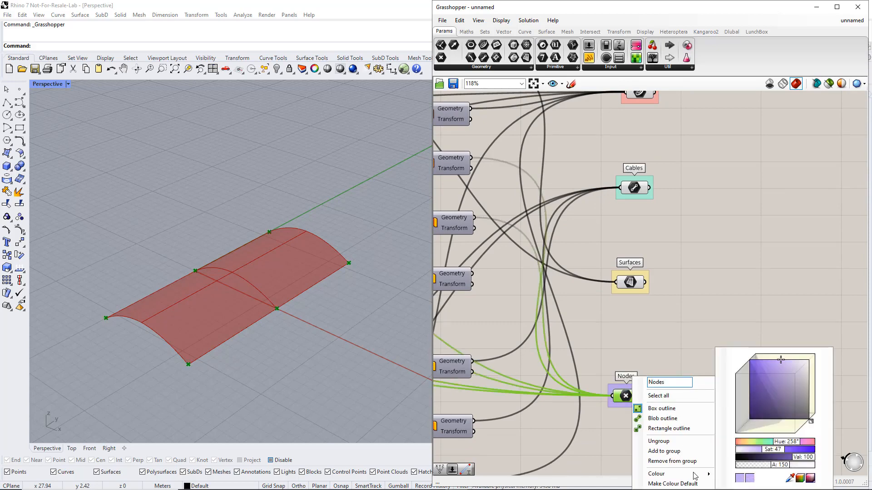
click(799, 298)
- Stack the Length, Width and Height sliders together ahead of the Construct Point components
scroll(758, 236, down, 4)
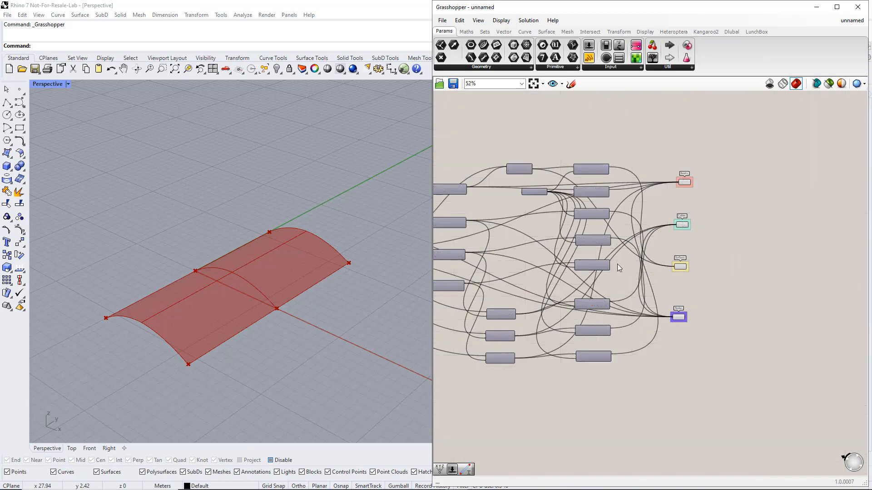
right_drag(545, 277, 743, 277)
right_drag(519, 298, 702, 293)
scroll(648, 287, up, 4)
right_drag(565, 273, 683, 303)
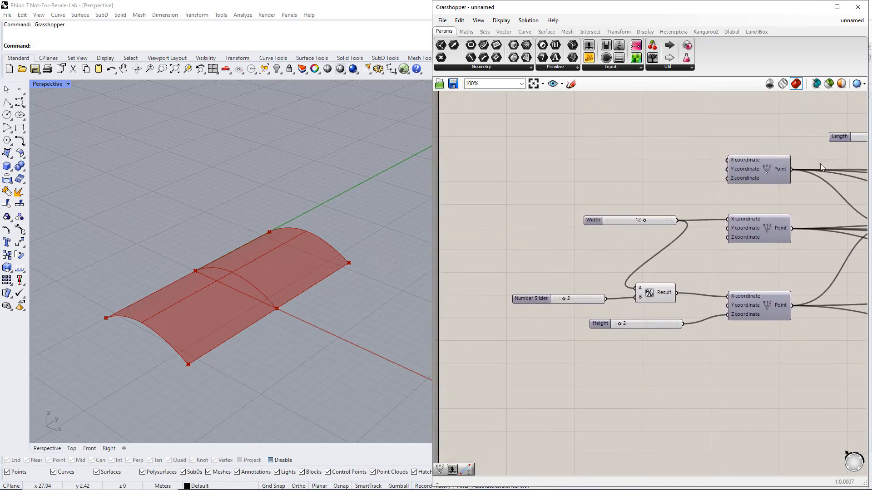
drag(840, 136, 473, 212)
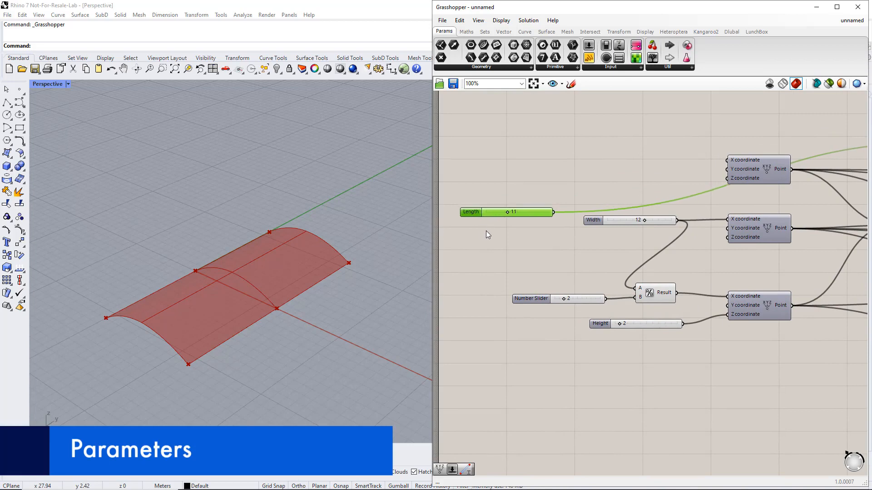
drag(598, 221, 475, 227)
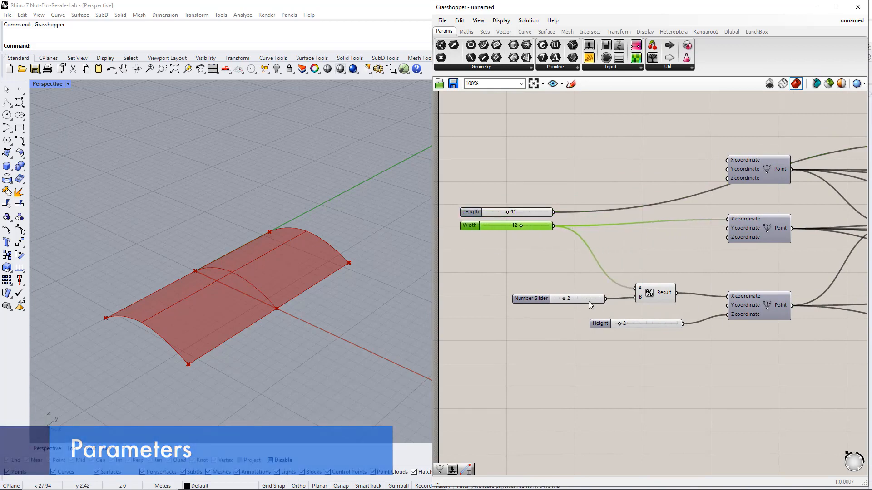
drag(601, 324, 470, 241)
- Group the Length, Width and Height sliders and name the group Parameters
drag(451, 200, 565, 271)
key(ctrl+g)
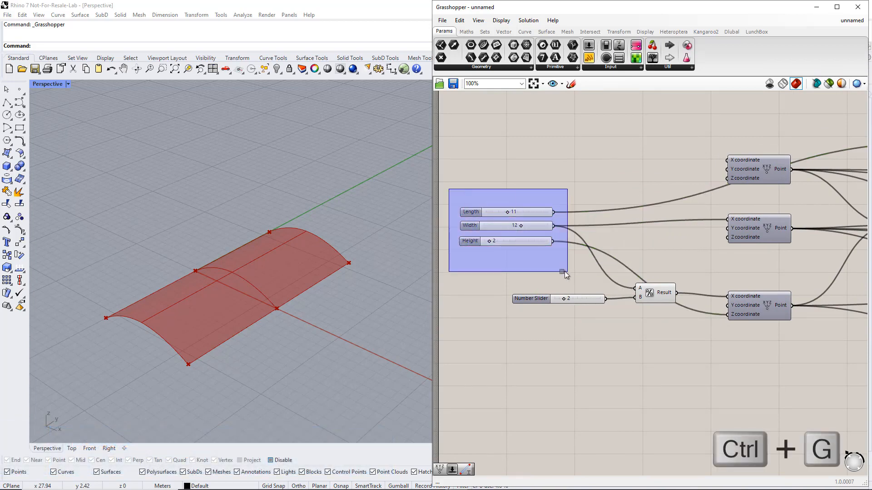
right_click(521, 233)
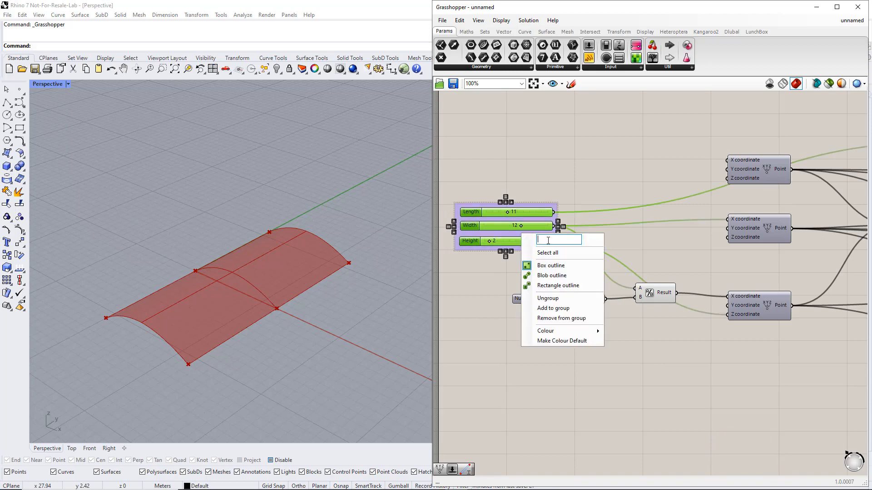
text(Parameters)
key(Return)
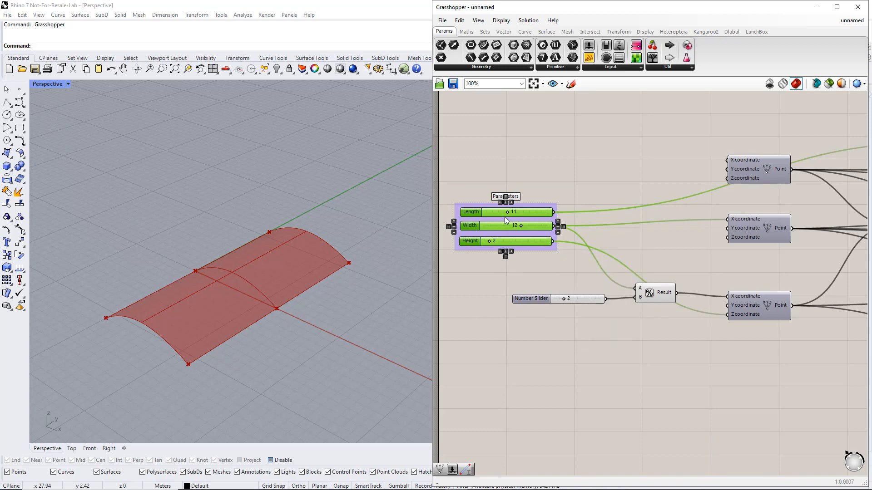
- Set the vault's Length slider to 5, Width to 10 and Height to 4
mouse_move(507, 212)
mouse_down()
mouse_move(491, 214)
mouse_move(546, 230)
mouse_move(511, 233)
mouse_move(506, 212)
mouse_move(497, 213)
mouse_up()
mouse_move(492, 243)
mouse_down()
mouse_move(511, 239)
mouse_move(498, 243)
mouse_up()
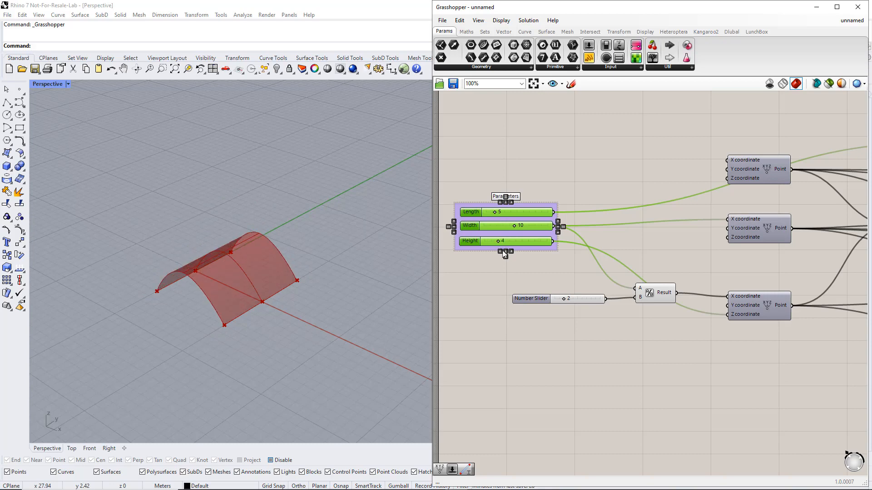
click(502, 278)
- Place a Dlubal RFEM 6 Member component in the empty canvas area beyond the Beams group
right_drag(767, 345, 532, 349)
right_drag(835, 333, 596, 343)
right_drag(800, 302, 585, 306)
right_drag(798, 232, 706, 266)
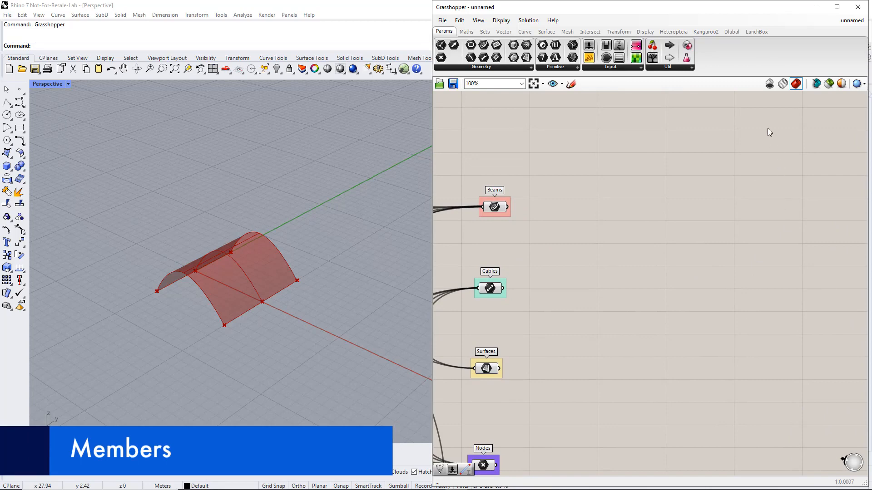
click(731, 32)
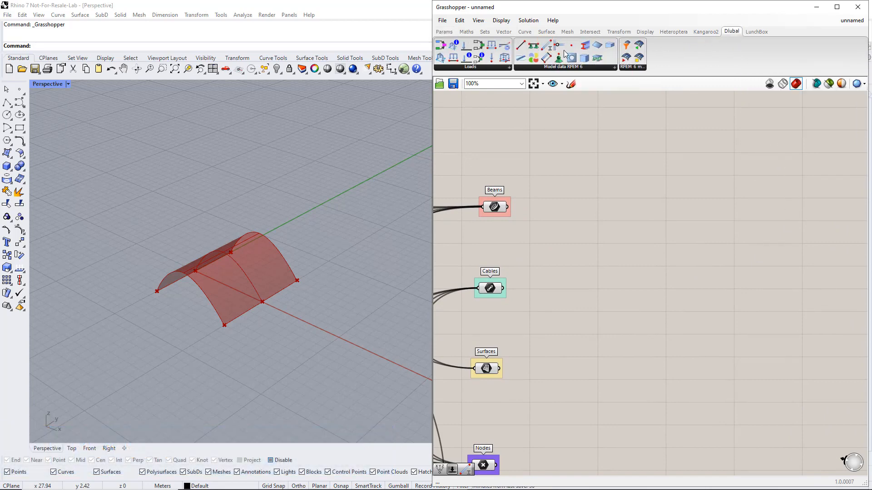
drag(788, 205, 795, 202)
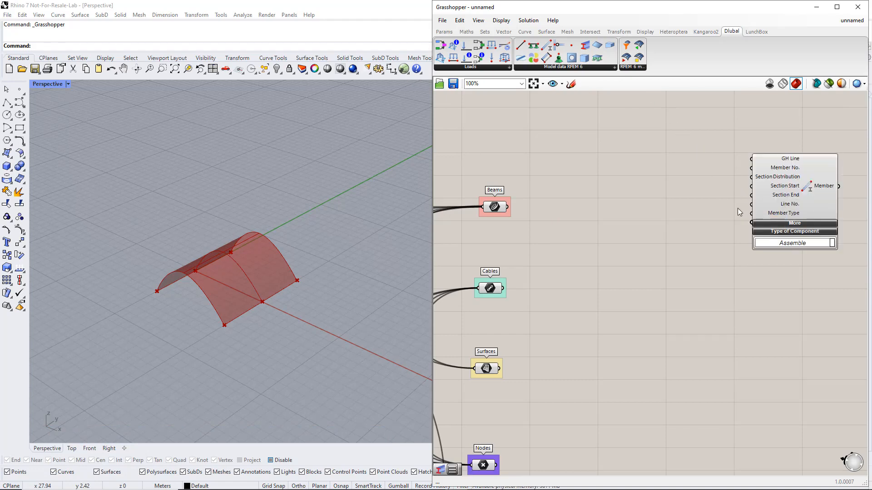
- Feed the Member Type input from a value list set to TYPE_BEAM and connect the Beams curves to GH Line
click(446, 32)
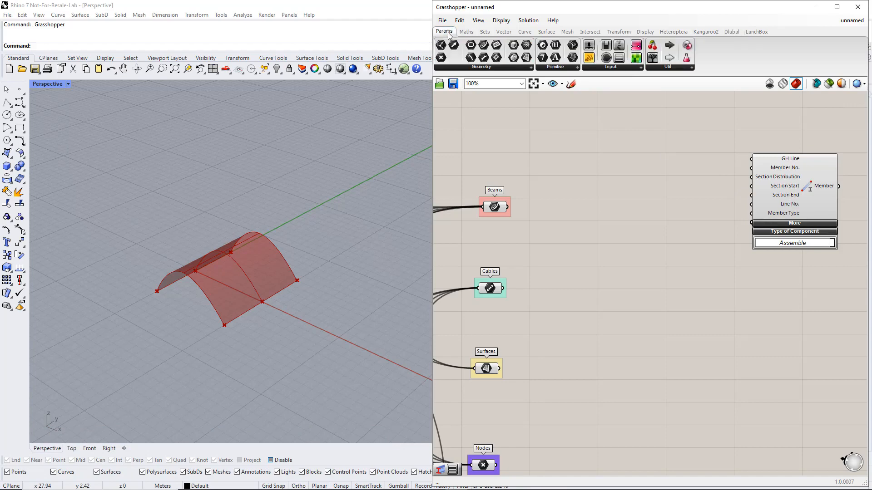
click(606, 67)
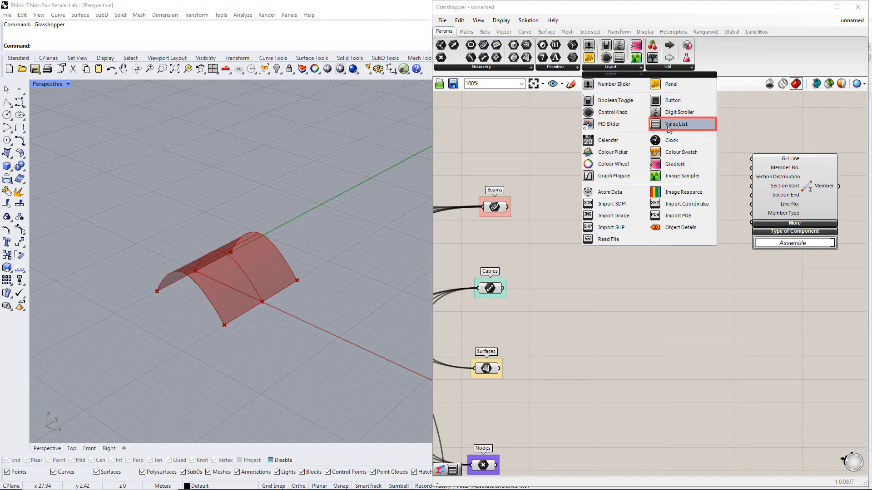
drag(669, 129, 675, 243)
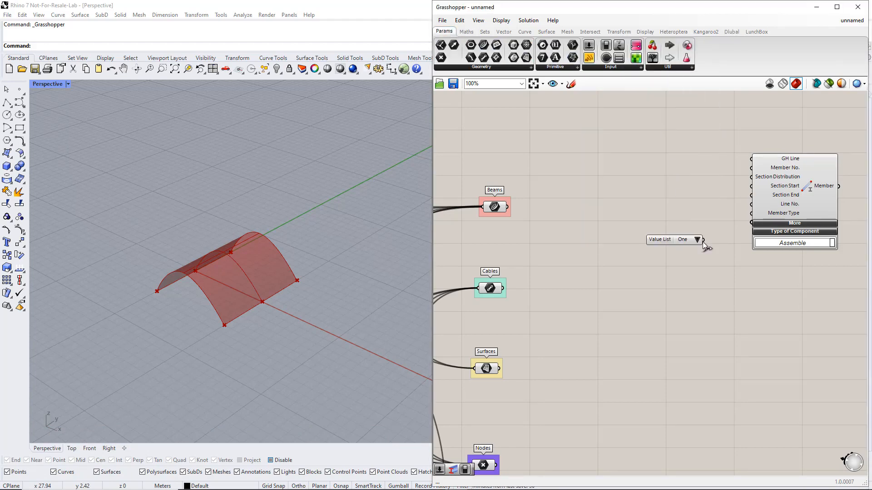
drag(726, 224, 730, 226)
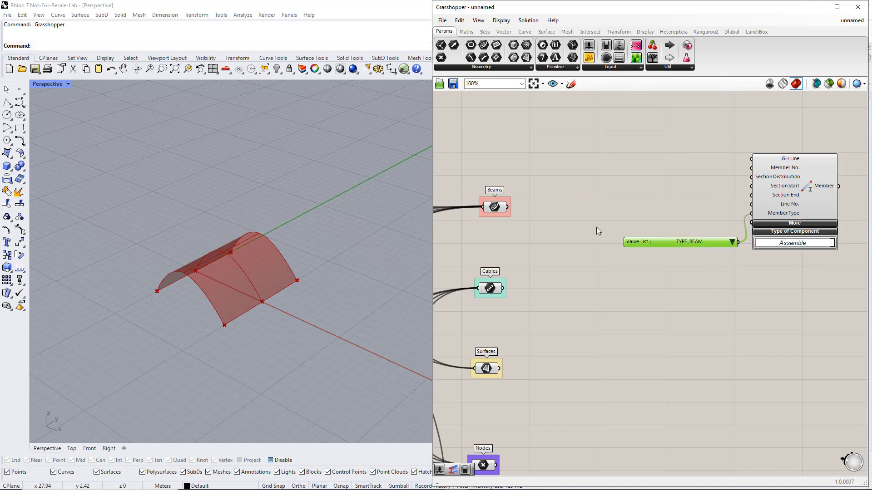
drag(506, 208, 750, 164)
click(720, 263)
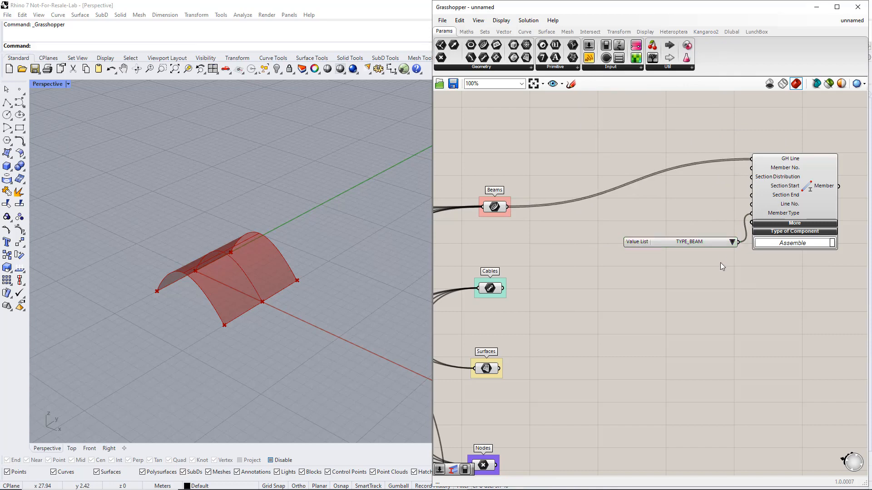
- Move the Member component and its value list farther from the Beams group to make room between them
scroll(720, 262, down, 1)
right_drag(749, 288, 693, 292)
drag(744, 309, 674, 234)
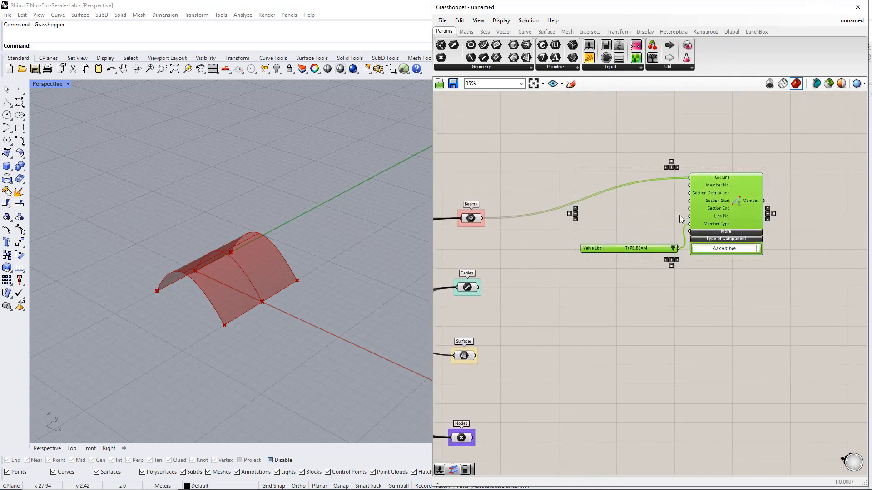
drag(711, 210, 821, 228)
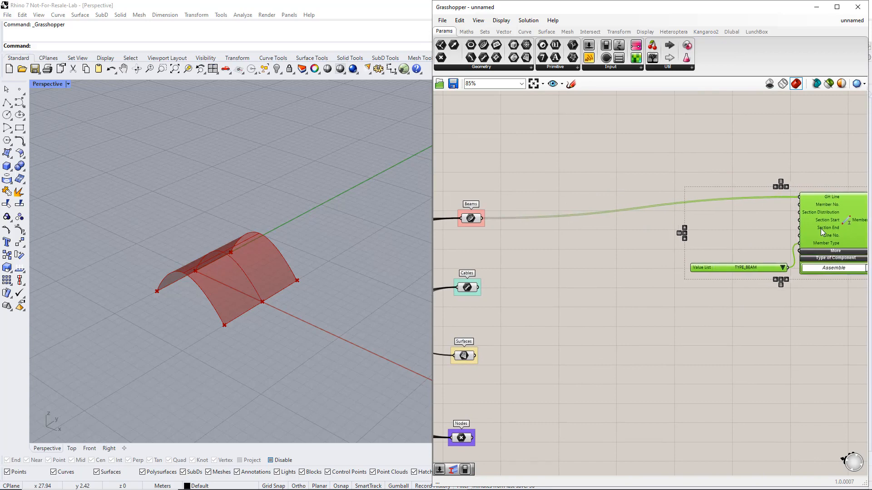
click(770, 226)
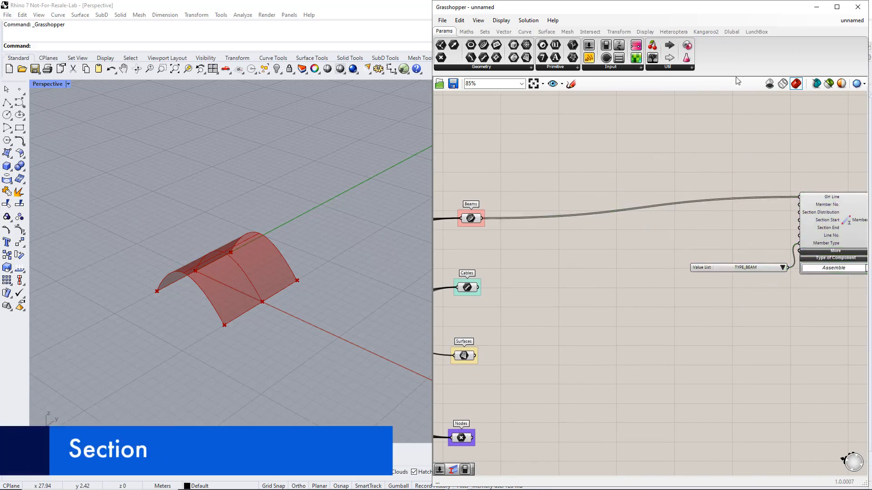
- Add a Dlubal Section component above the Beams wire and connect a number slider of 1 to Section No
click(733, 32)
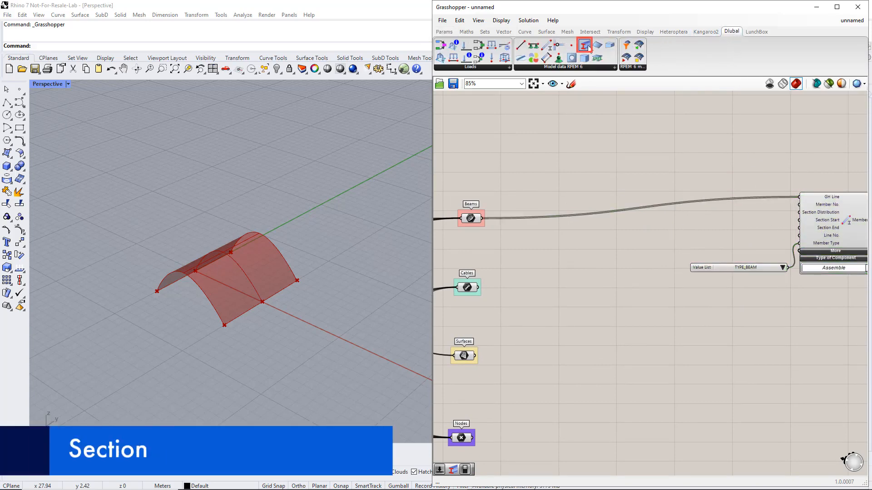
drag(586, 48, 696, 149)
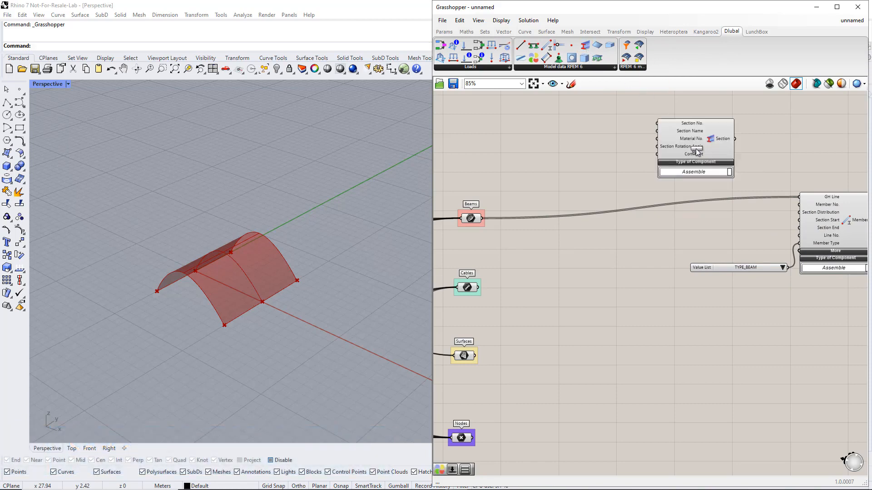
double_click(601, 115)
text(1)
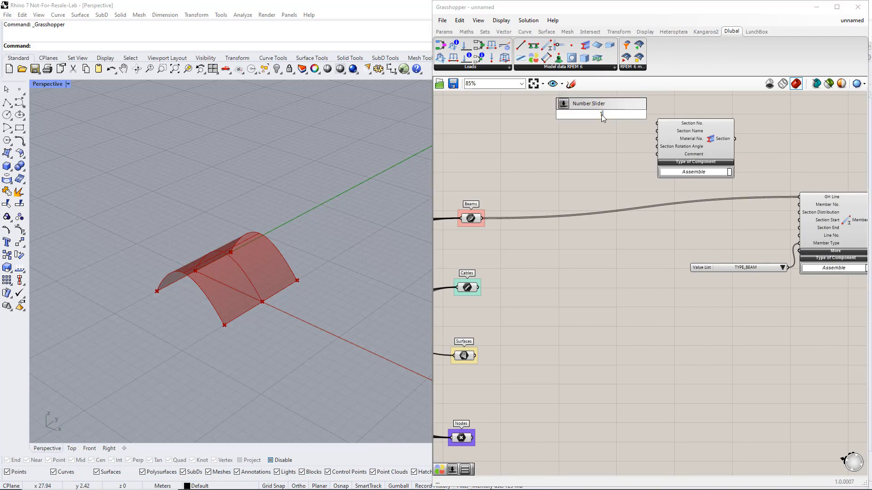
key(Return)
drag(642, 115, 654, 126)
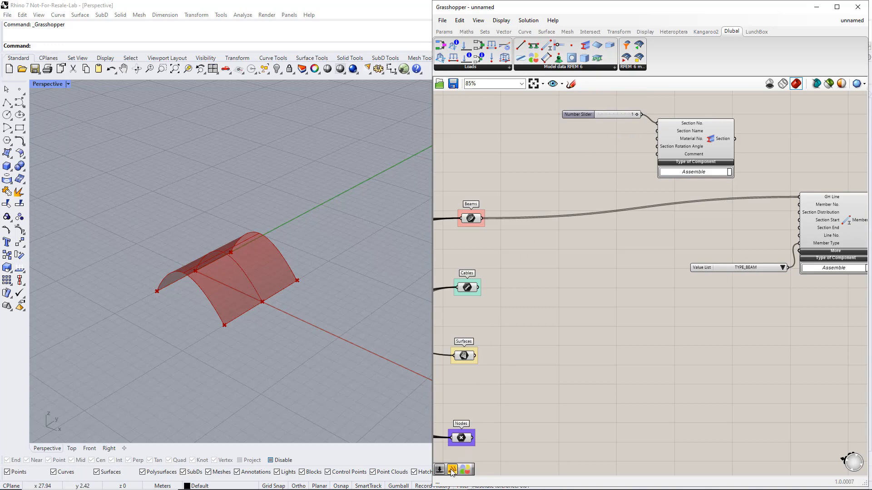
- Add a compact panel containing CHS 193.7x5 and connect it to the Section Name input
drag(452, 472, 592, 150)
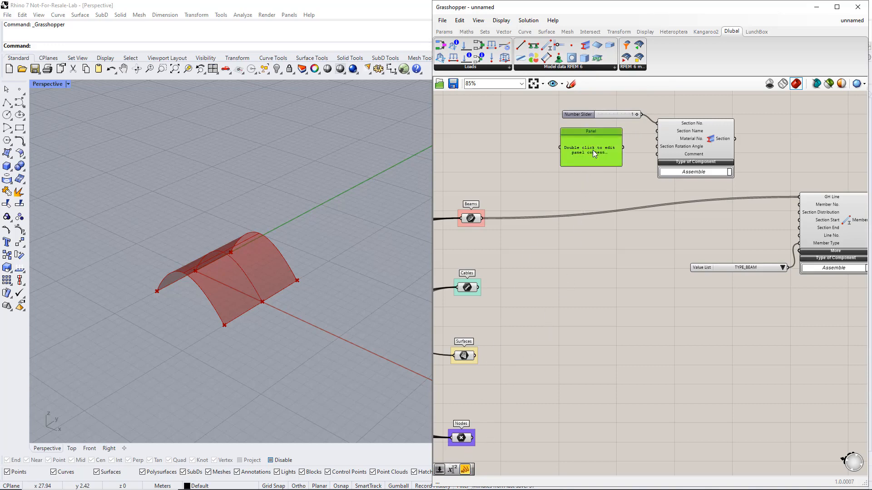
double_click(592, 150)
text(CHS)
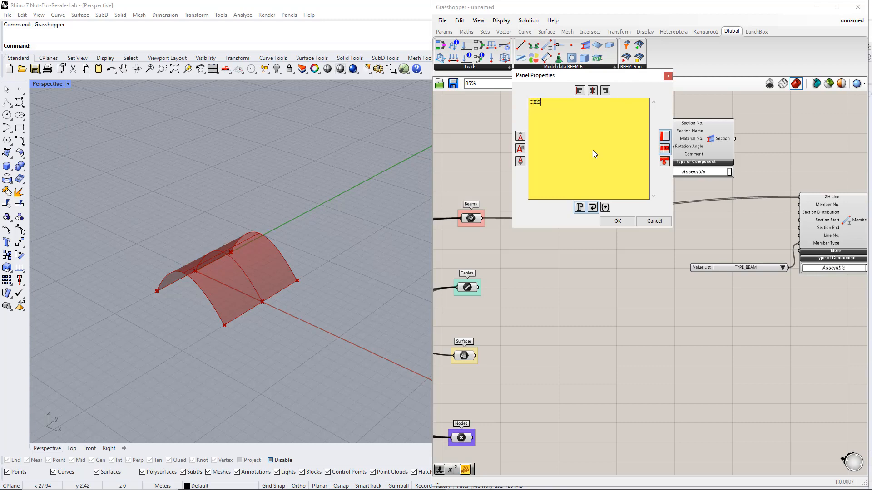
text( 193.7x5)
click(606, 220)
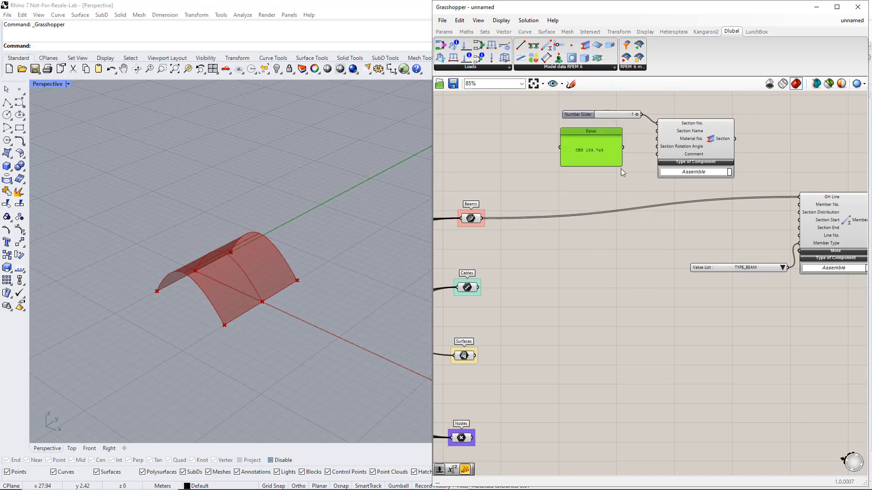
drag(622, 168, 629, 132)
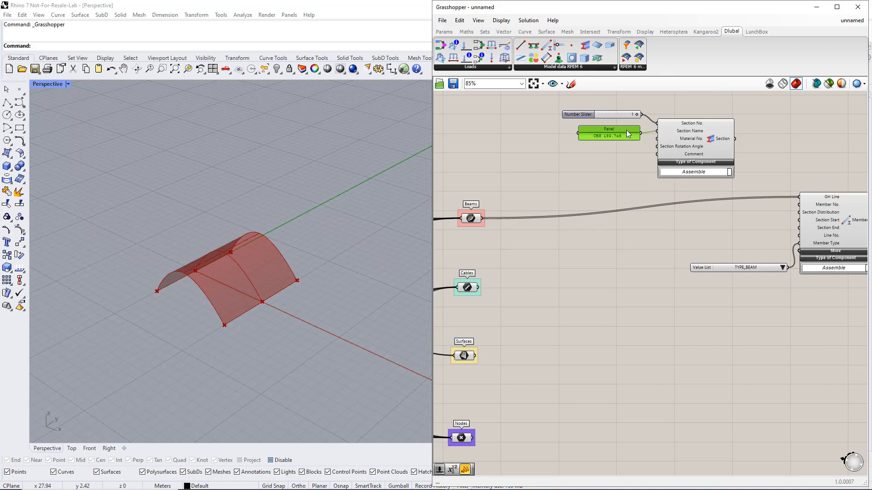
- Add a Dlubal Material component before the Section component and connect a number slider of 1 to Material No
drag(534, 58, 519, 121)
right_drag(564, 167, 604, 201)
click(480, 135)
double_click(480, 135)
text(1)
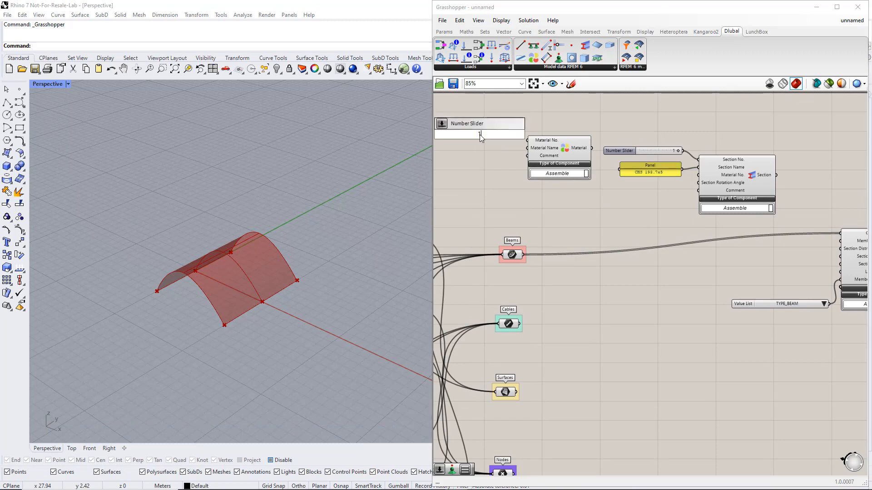
key(Return)
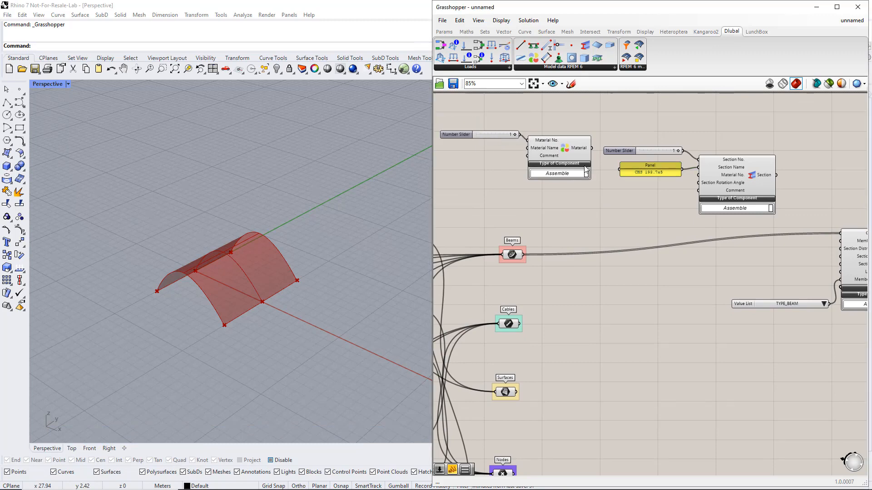
- Copy the section name panel beside the Material component, change its text to S235, and connect it to Material Name
alt+drag(644, 174, 475, 159)
double_click(475, 156)
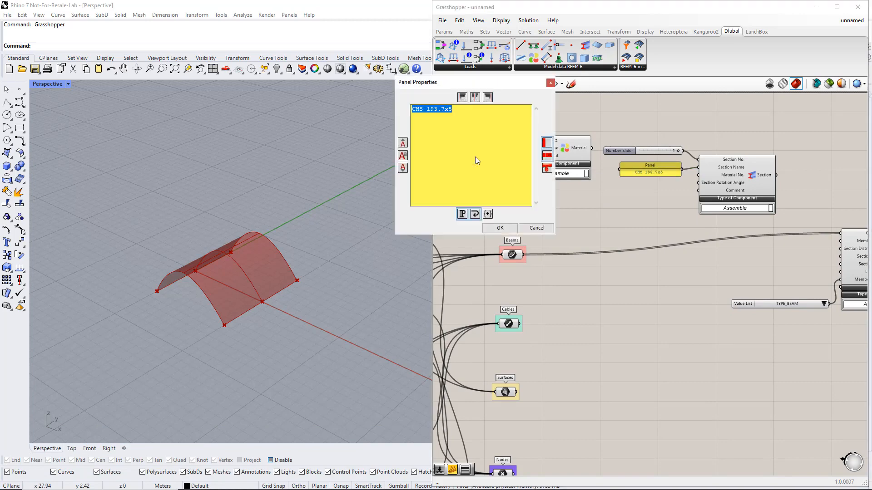
text(S235)
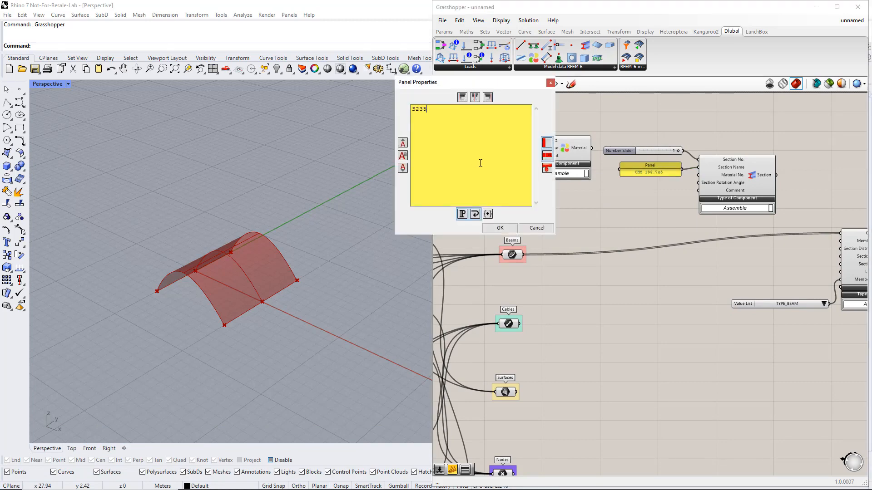
click(500, 228)
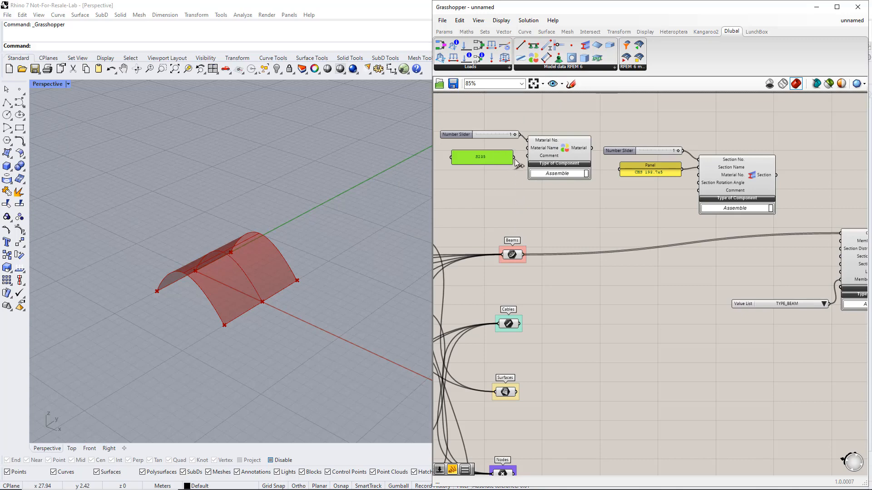
drag(514, 157, 528, 153)
- Connect the Material output to the Section's Material No. input and the Section output to the Member's Section Start input
drag(592, 149, 698, 175)
drag(776, 176, 840, 256)
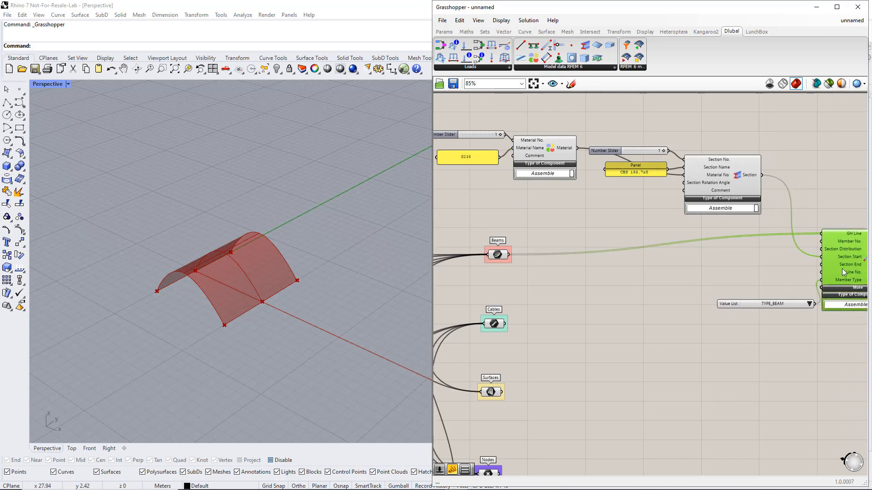
right_drag(813, 325, 732, 317)
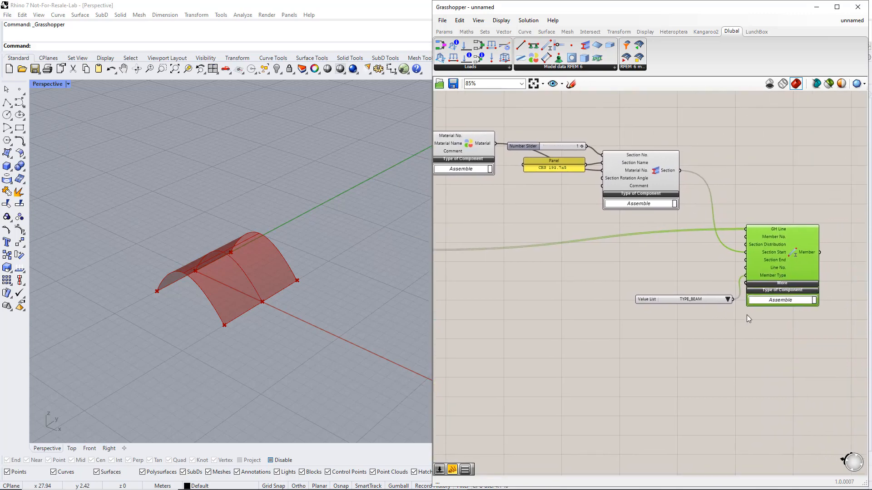
click(717, 265)
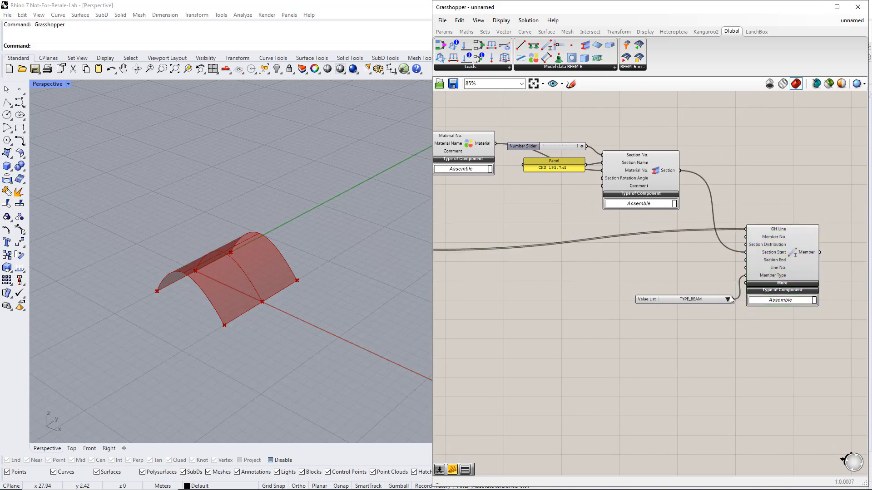
- Add an RFEM 6 Export component beyond the Member component and expand its Additional inputs
scroll(727, 318, down, 2)
right_drag(730, 326, 652, 269)
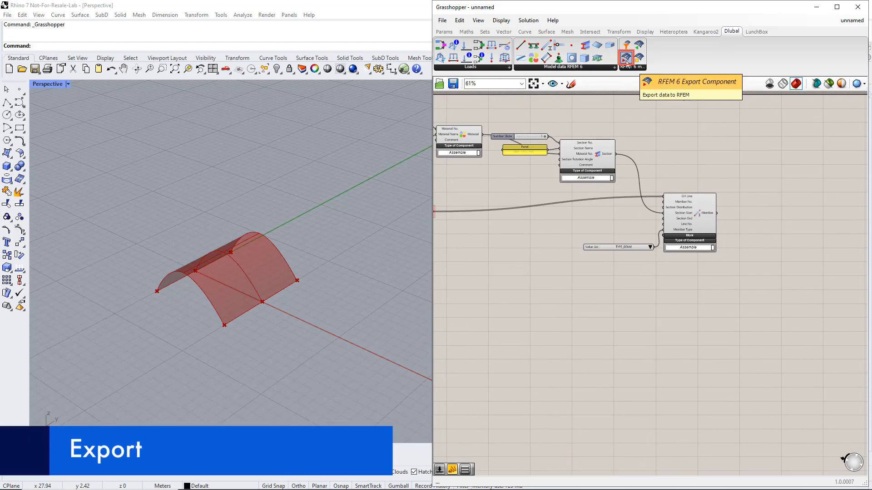
drag(627, 58, 745, 216)
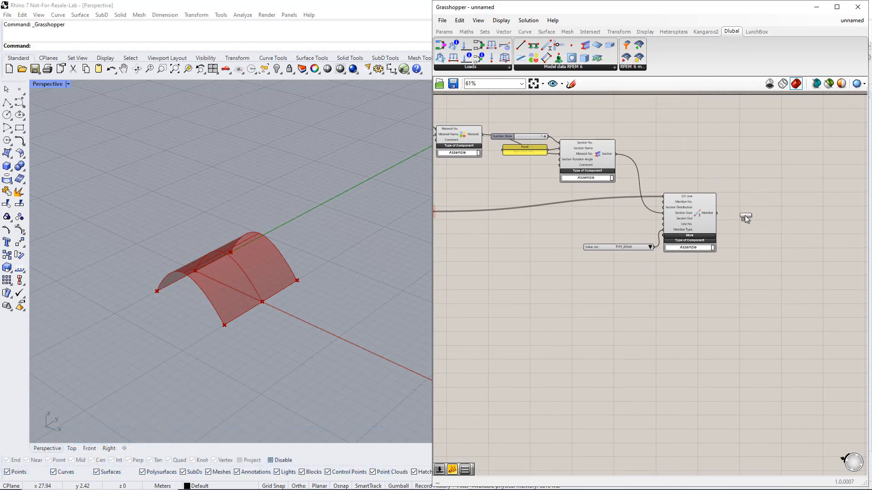
drag(792, 267, 792, 268)
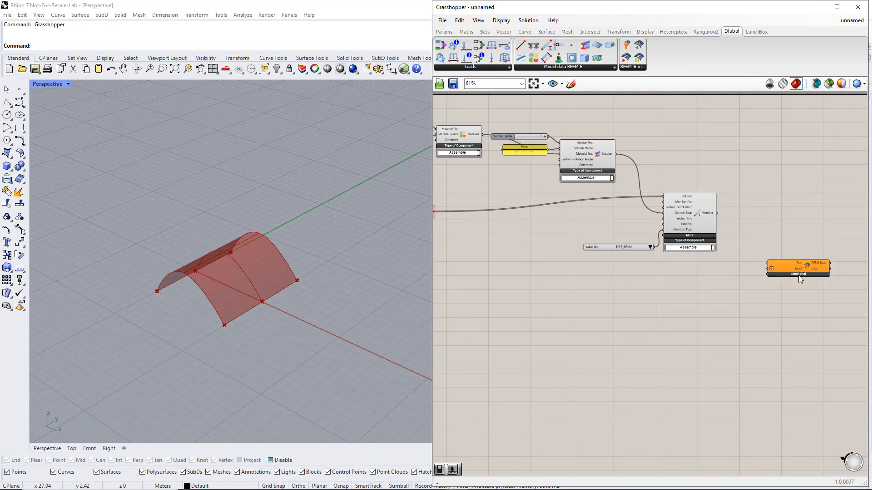
click(799, 275)
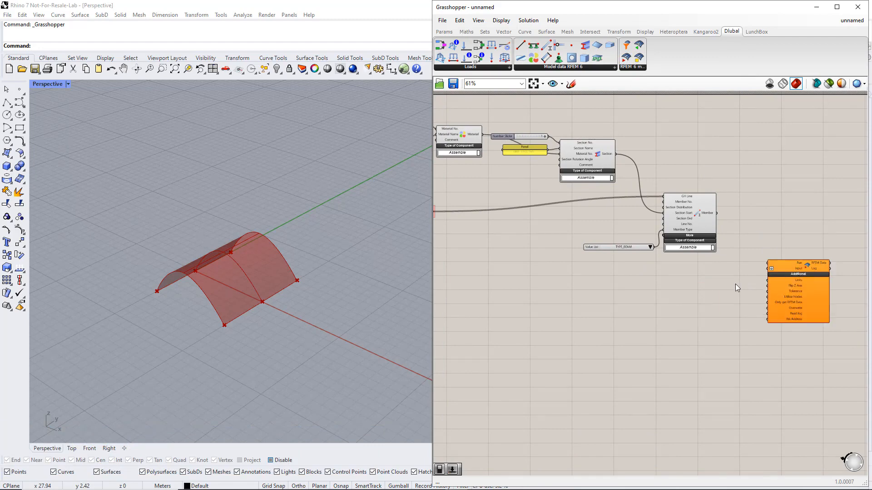
- Add Boolean toggles for the Export component's Run and Overwrite inputs, with Overwrite set to True
click(446, 33)
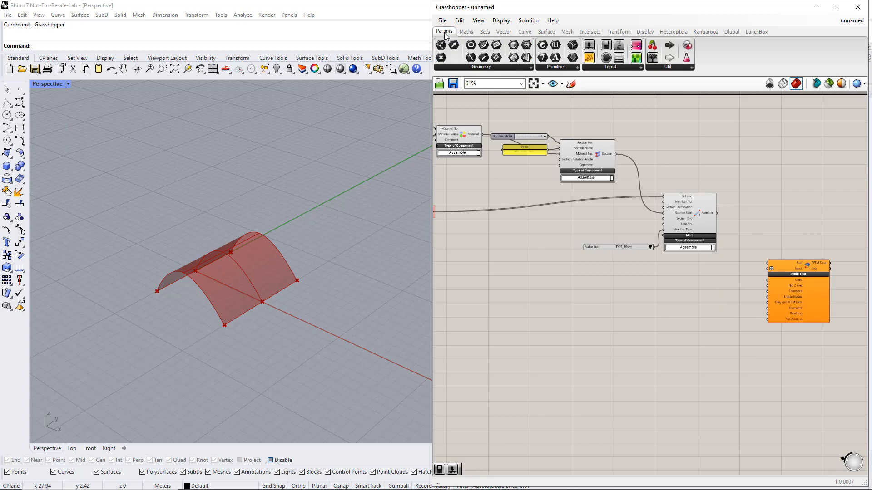
click(605, 68)
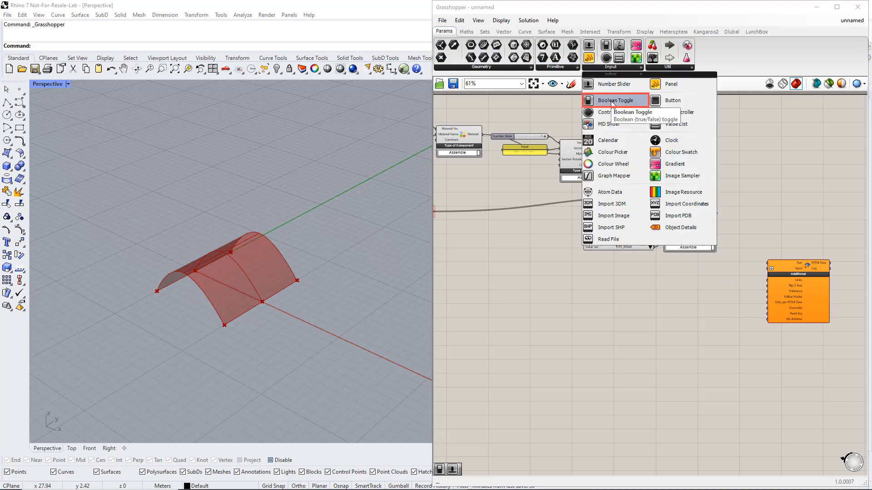
drag(612, 102, 791, 281)
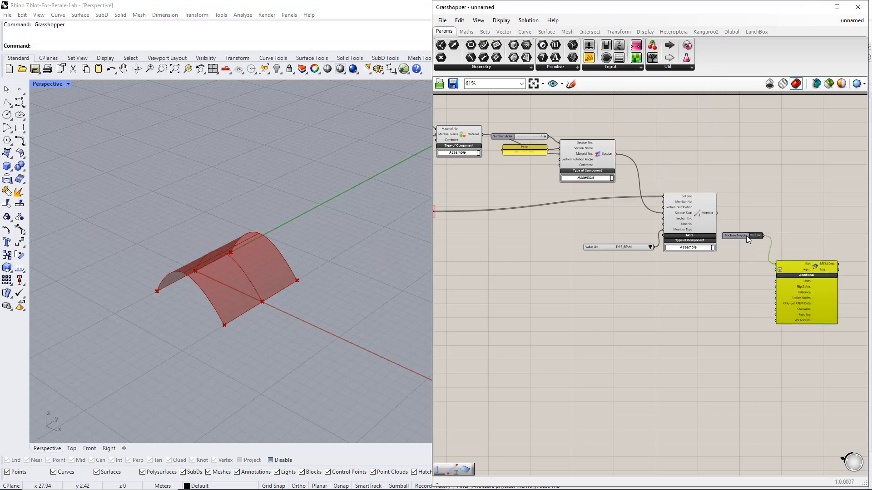
drag(746, 235, 752, 243)
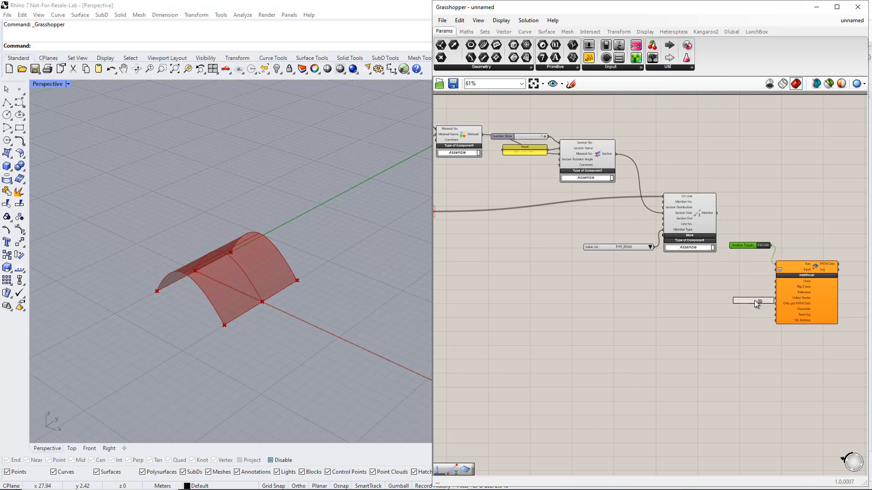
drag(754, 301, 775, 309)
double_click(759, 340)
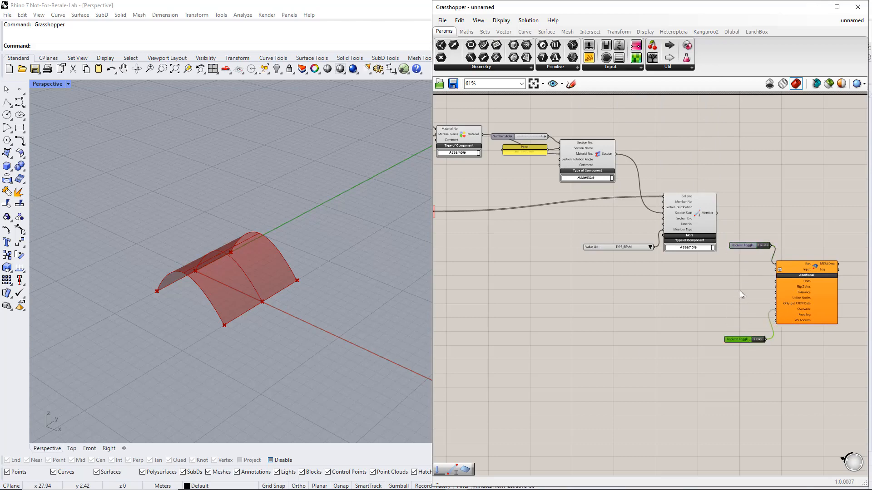
click(739, 292)
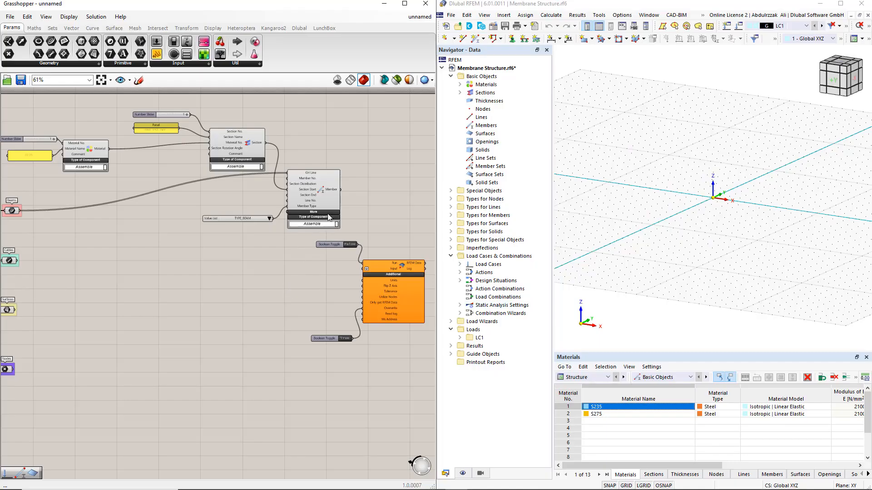
- Connect the Member, Section and Material outputs together to the Export component's Input and run the export to RFEM
drag(340, 189, 363, 269)
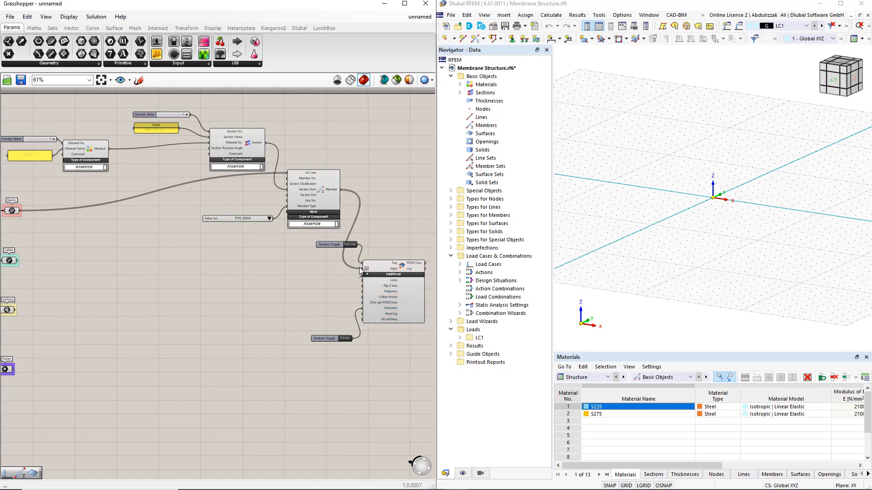
shift+drag(268, 148, 363, 272)
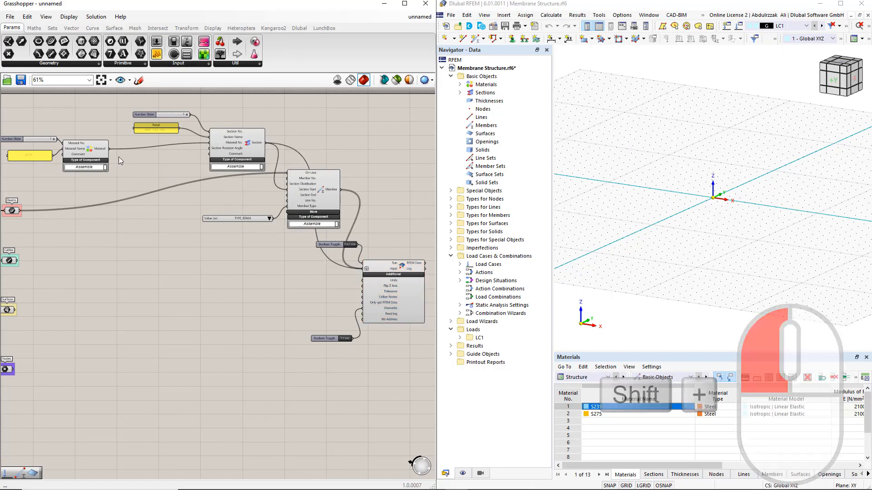
drag(109, 149, 363, 269)
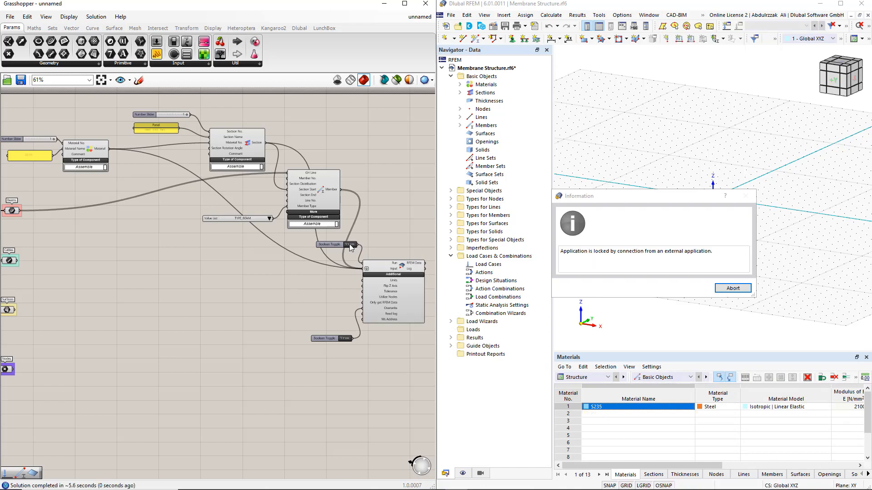
- Abort the external connection lock in RFEM and switch the export's Run toggle back to False in Grasshopper
click(728, 290)
click(699, 291)
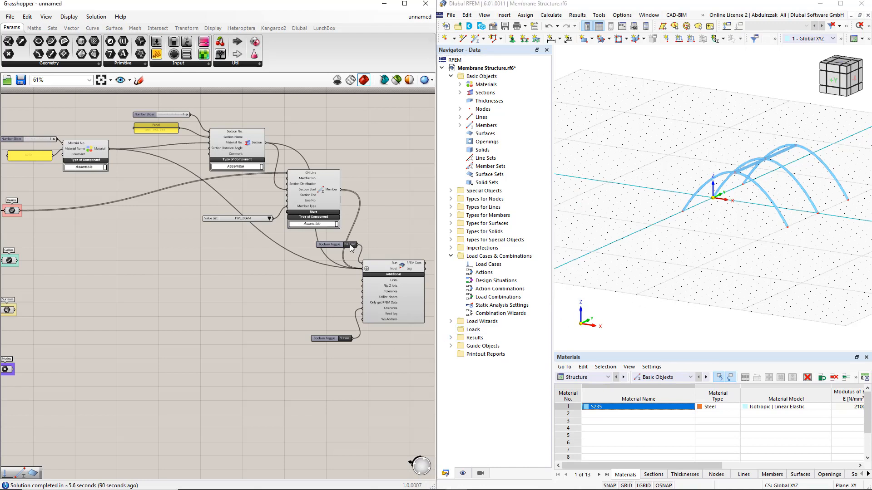
double_click(350, 244)
- Duplicate the beam Section and Member components with their inputs below the originals and connect Cables to the copied GH Line input
drag(301, 268, 128, 106)
alt+drag(236, 149, 189, 244)
drag(18, 261, 241, 268)
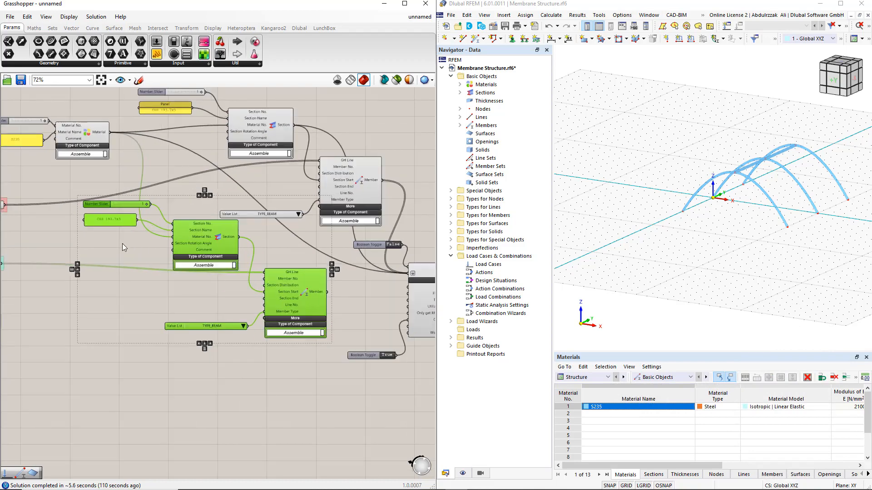
click(122, 243)
- Raise the copied Section No. slider's maximum to 2 and set the slider to 2
scroll(118, 228, up, 2)
double_click(98, 203)
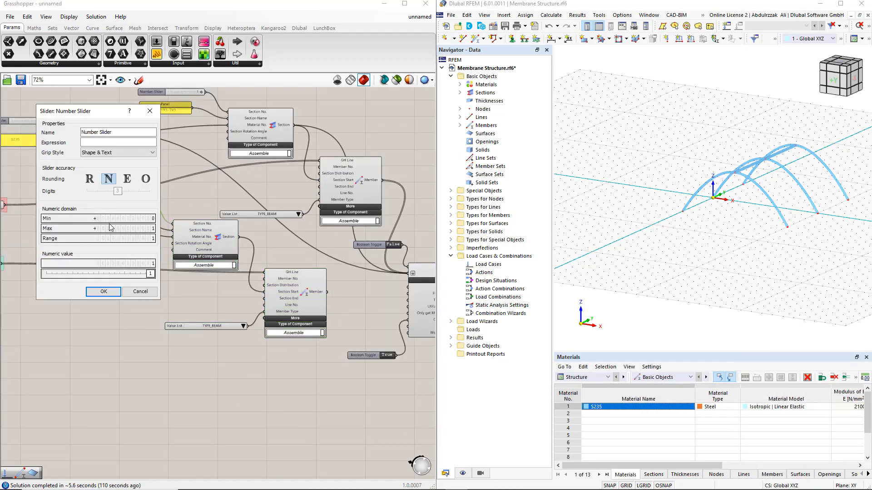
double_click(95, 230)
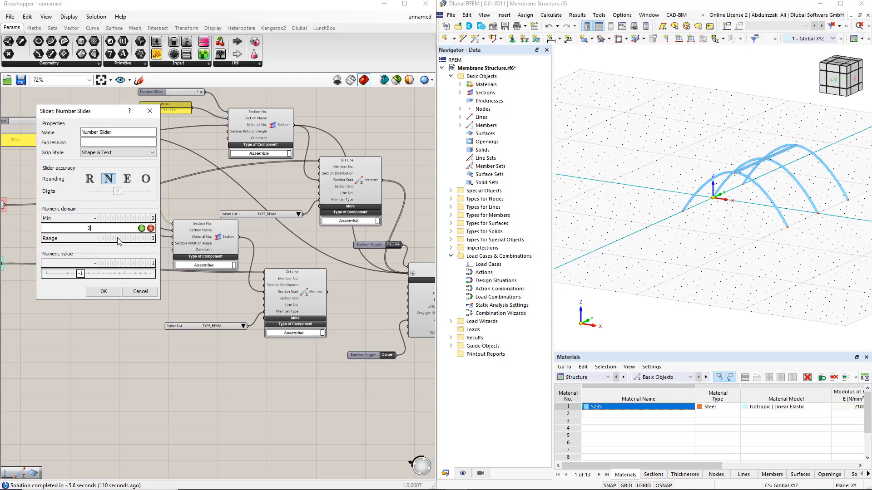
text(2)
click(141, 229)
click(116, 292)
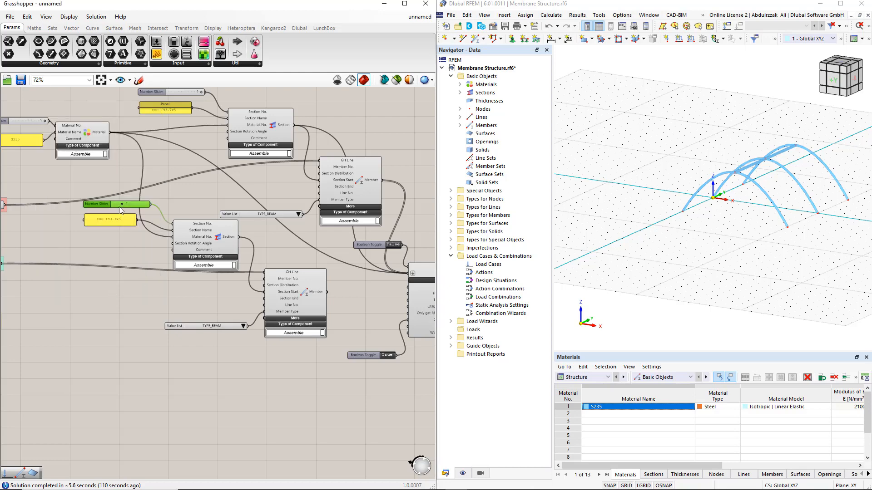
drag(120, 206, 148, 206)
- Change the copied section name panel's text to R 20
scroll(107, 228, up, 3)
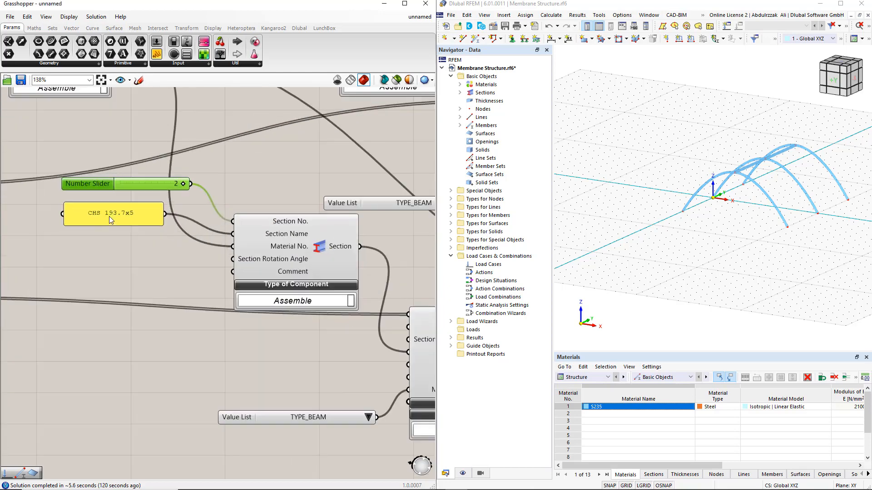
double_click(109, 216)
text(R)
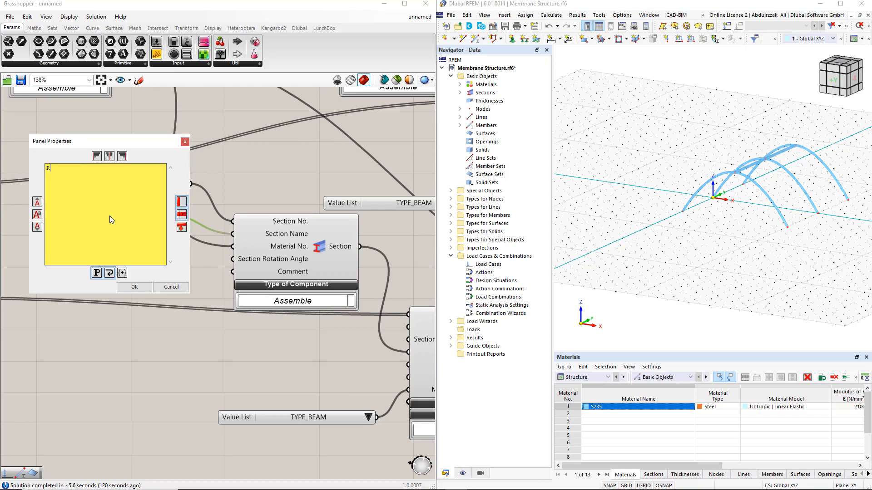
text( 20)
click(132, 287)
click(133, 269)
- Set the copied Member component's type value list to TYPE_CABLE
scroll(133, 270, down, 2)
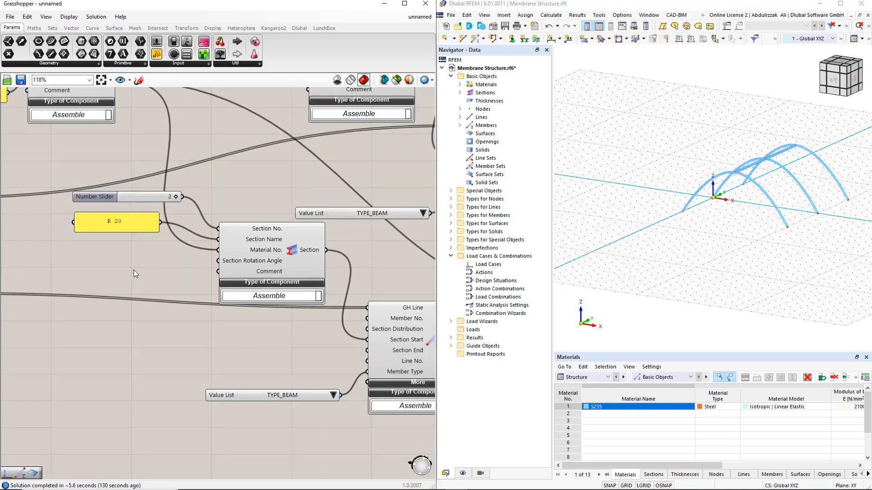
right_drag(261, 352, 187, 205)
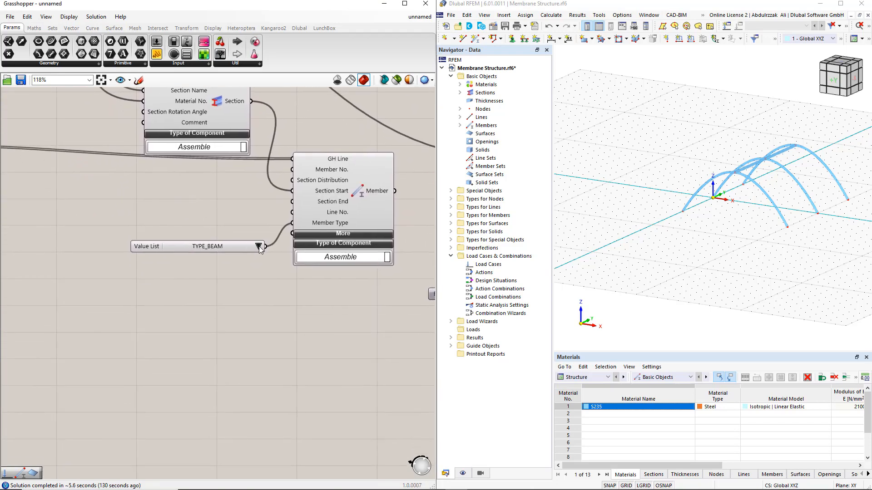
click(259, 246)
click(285, 271)
- Add the cable Member and Section outputs to the Export component's Input and rerun the export to RFEM
scroll(221, 310, down, 4)
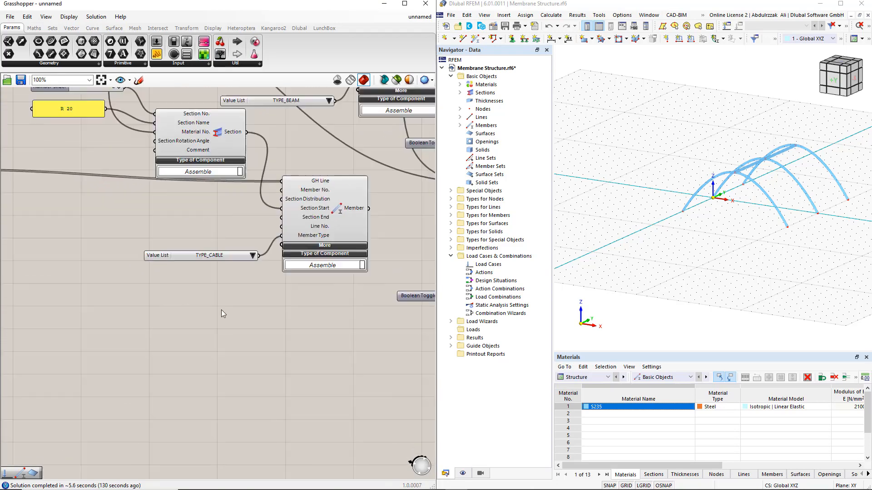
right_drag(279, 334, 234, 371)
scroll(255, 352, up, 1)
shift+drag(252, 273, 254, 275)
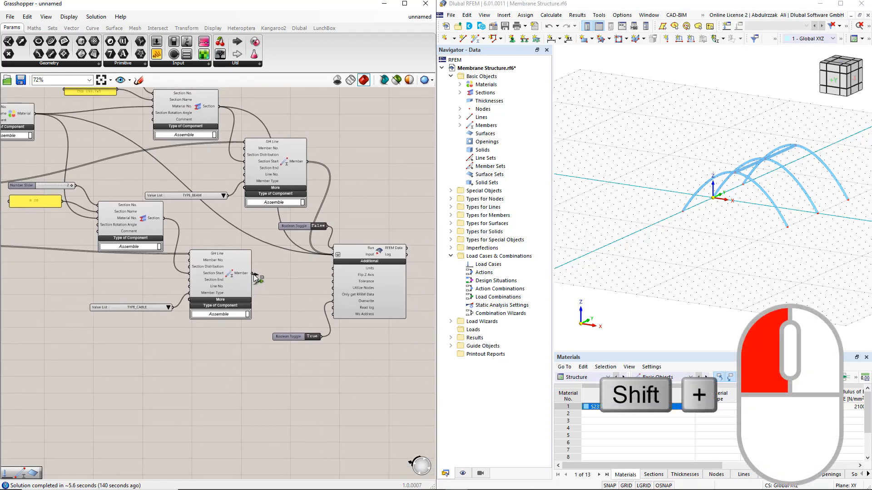
shift+drag(313, 261, 332, 255)
shift+drag(166, 221, 334, 255)
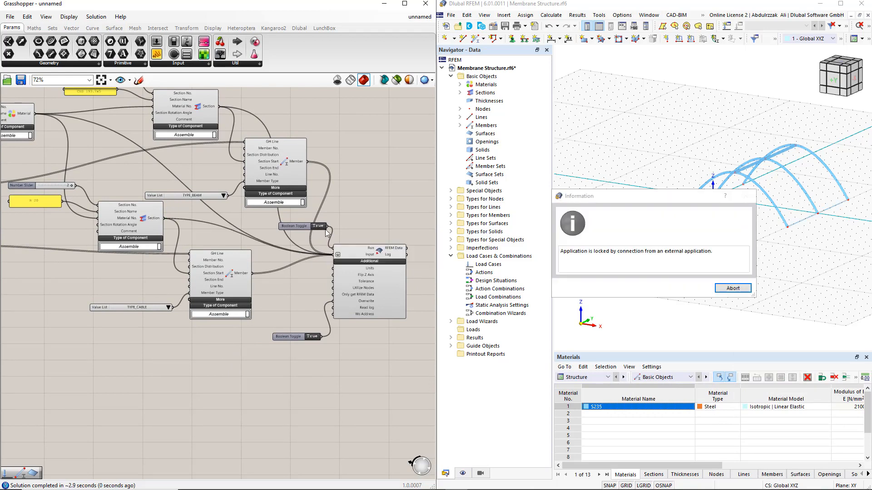
- Abort the external application's connection in RFEM to unlock the exported model
click(732, 288)
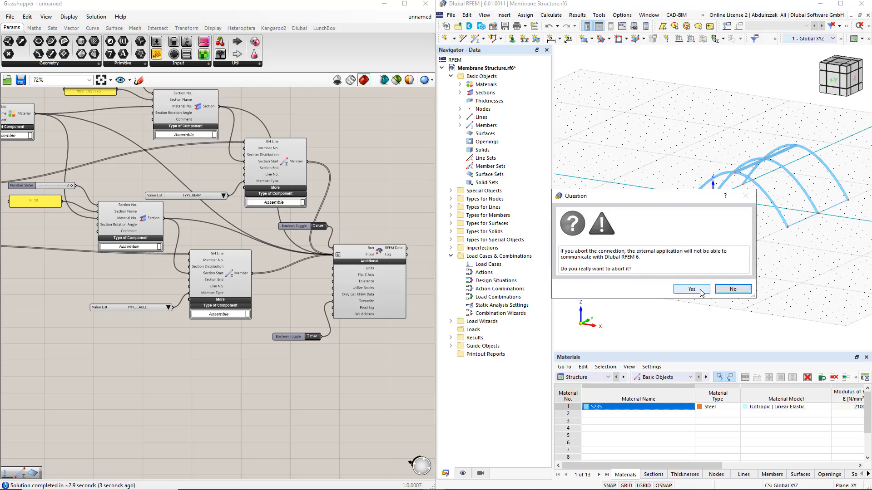
click(692, 289)
- Color the rendered members in the RFEM model by member type and bring all the arches into view
click(463, 473)
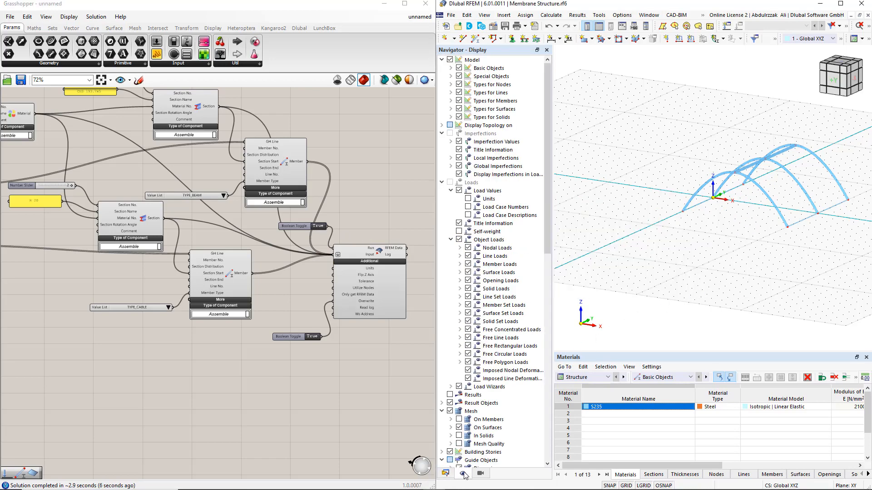
scroll(485, 390, down, 10)
scroll(485, 390, down, 6)
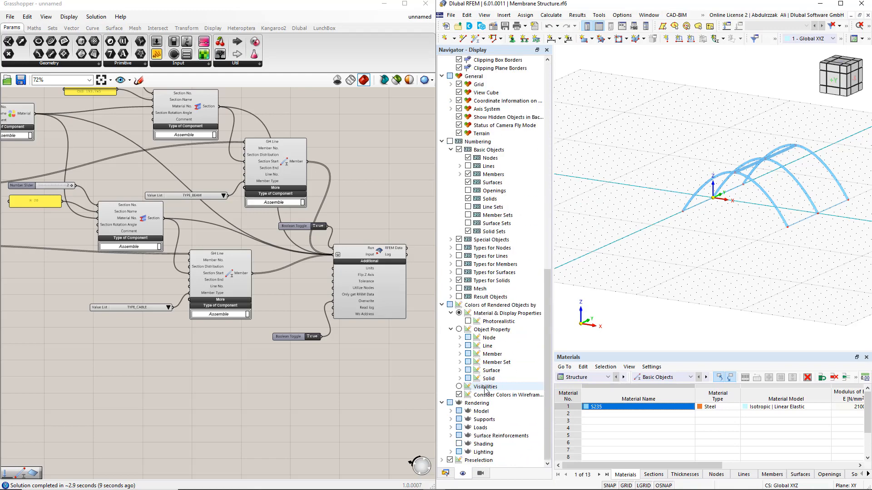
click(459, 354)
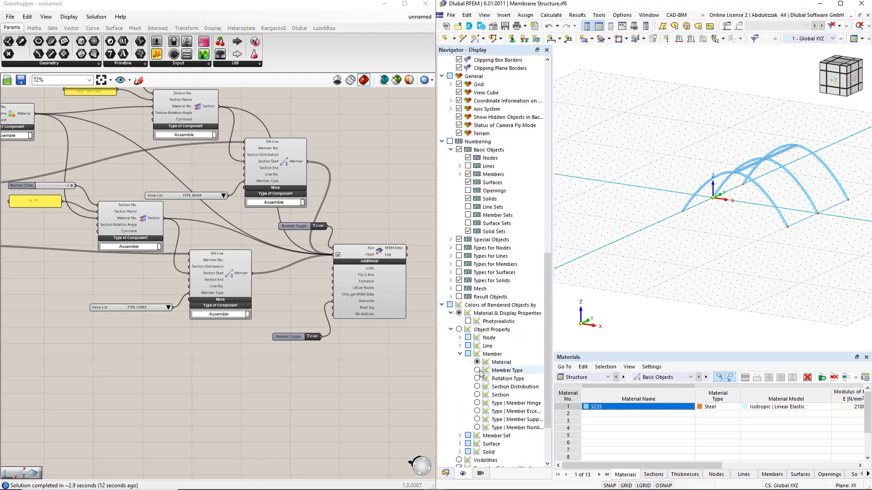
click(497, 370)
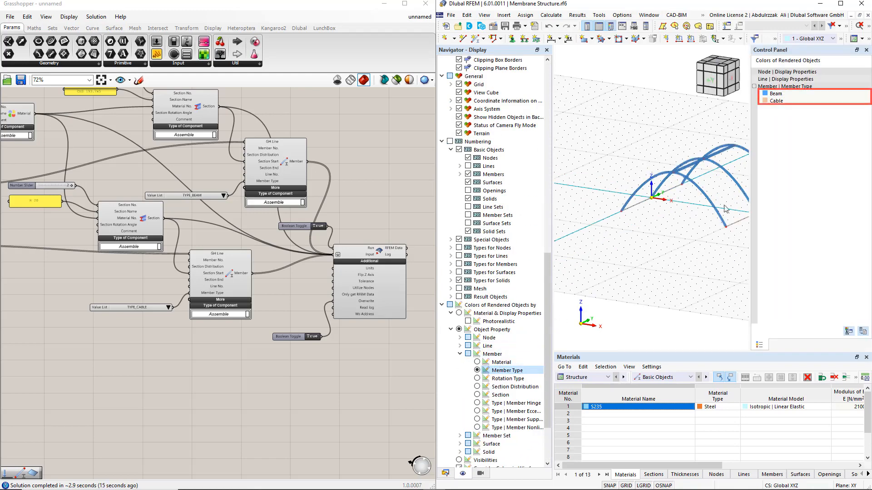
scroll(689, 227, down, 2)
middle_drag(688, 226, 644, 240)
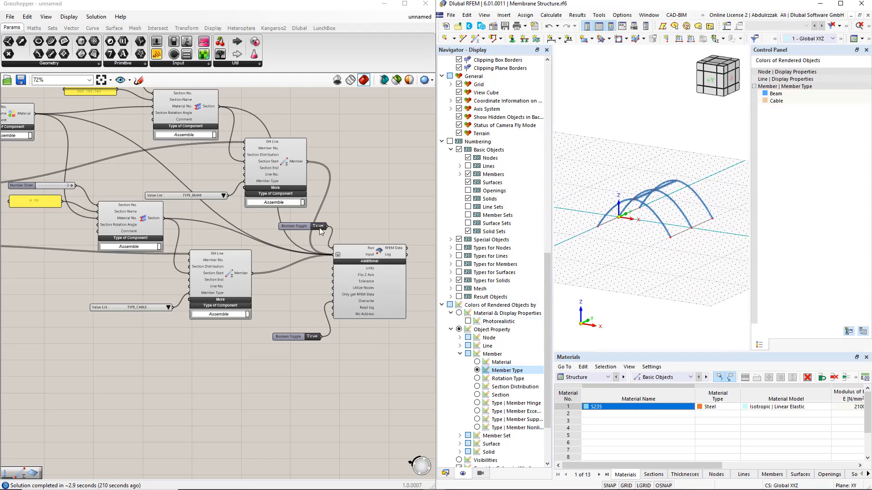
- Add a Dlubal Surface component with its additional inputs expanded and connect the Surfaces parameter to its GH Surface input
scroll(293, 279, down, 2)
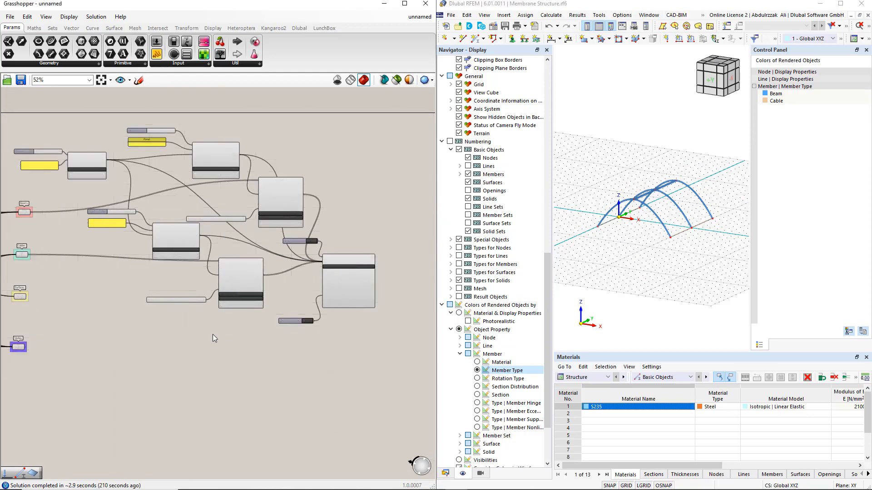
right_drag(213, 334, 341, 328)
scroll(243, 319, up, 3)
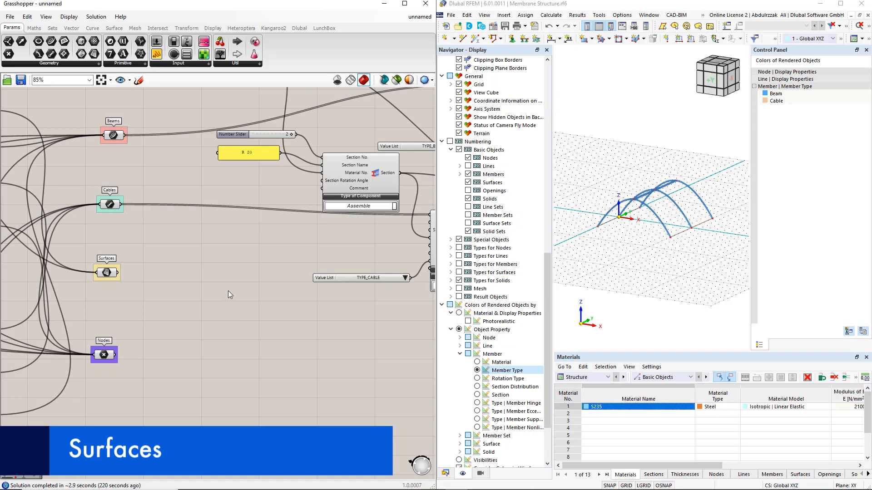
click(300, 28)
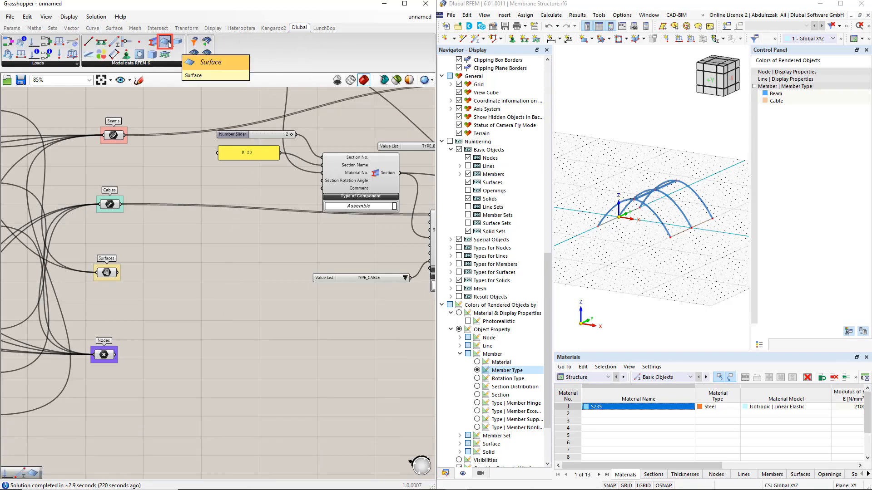
drag(168, 44, 332, 314)
click(312, 320)
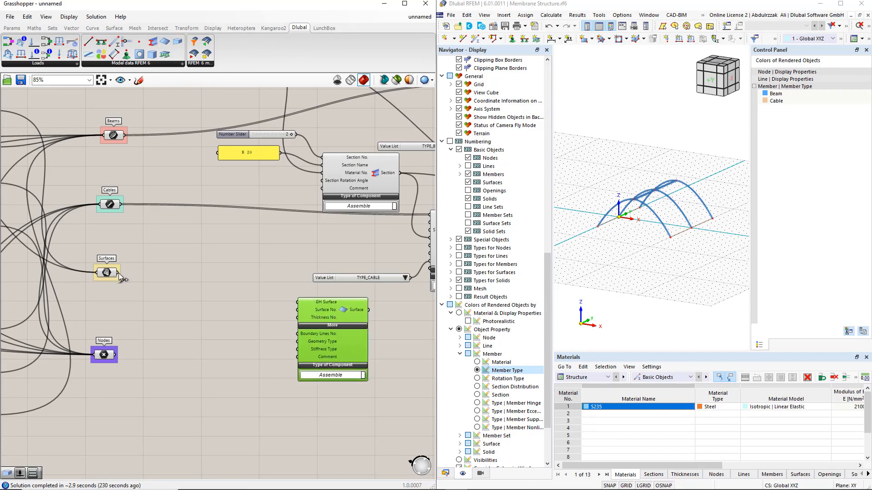
drag(118, 273, 295, 306)
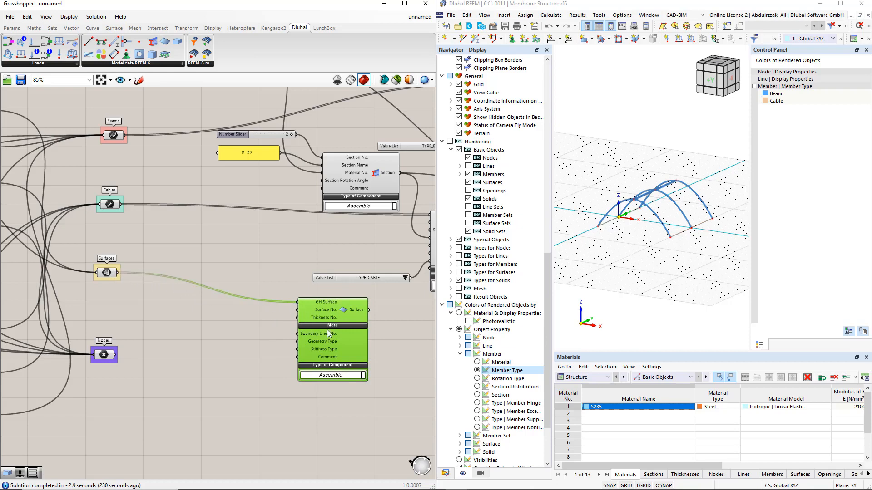
drag(327, 333, 341, 334)
right_drag(256, 364, 205, 353)
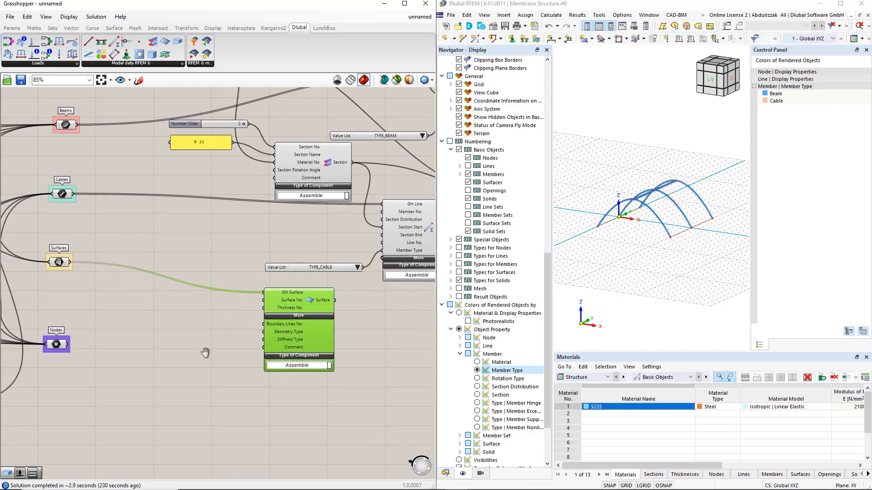
right_drag(361, 357, 309, 349)
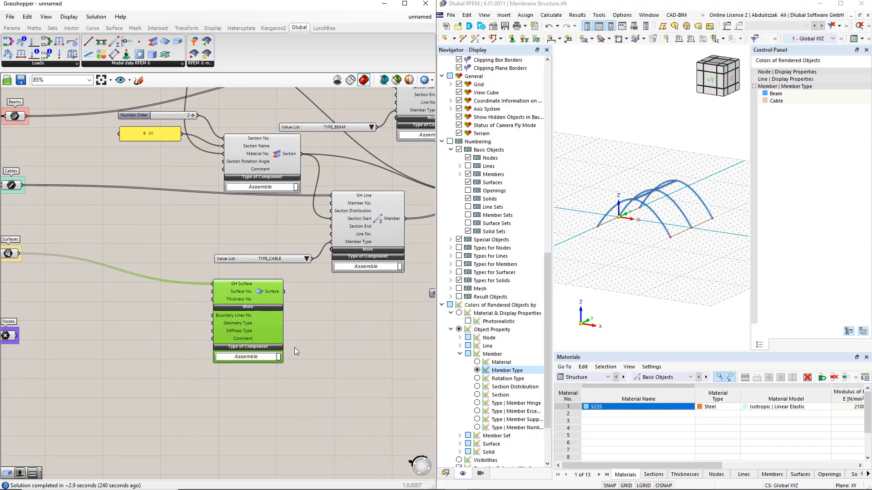
drag(260, 327, 336, 331)
click(254, 346)
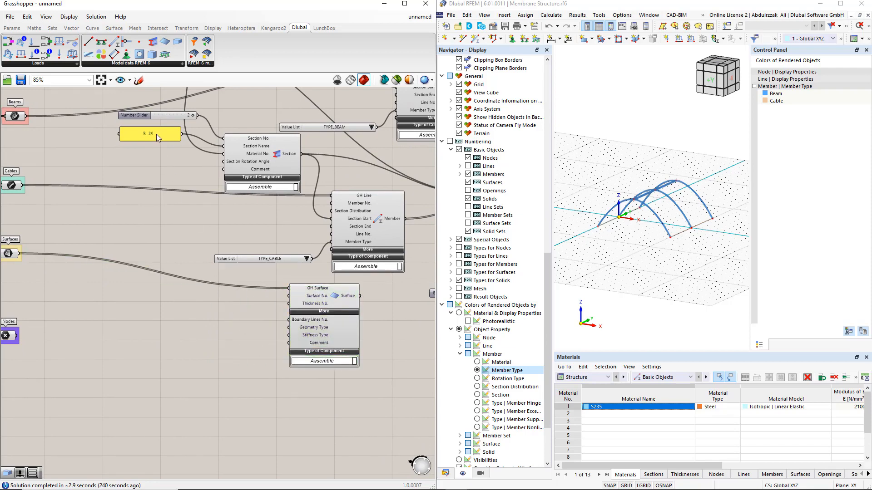
- Copy the R 20 panel beside the Surface component and replace its text with 1 and 2 on separate lines
alt+drag(156, 135, 245, 306)
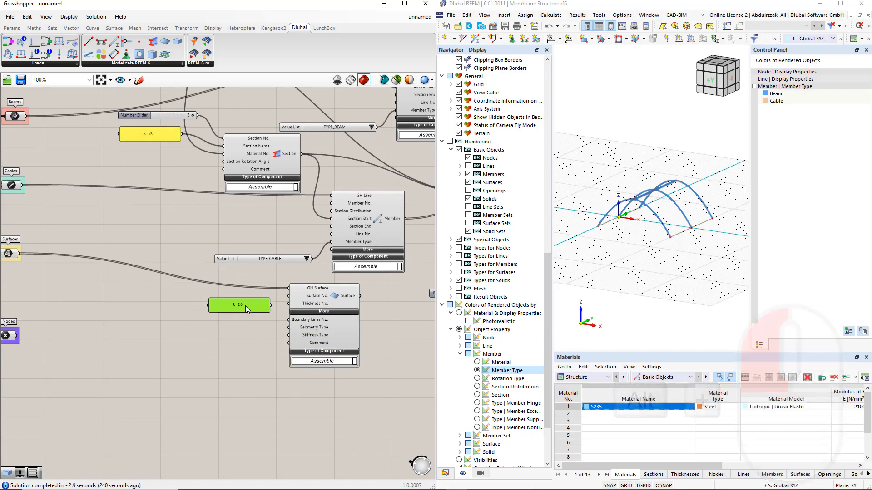
scroll(246, 306, up, 1)
double_click(245, 306)
text(1 )
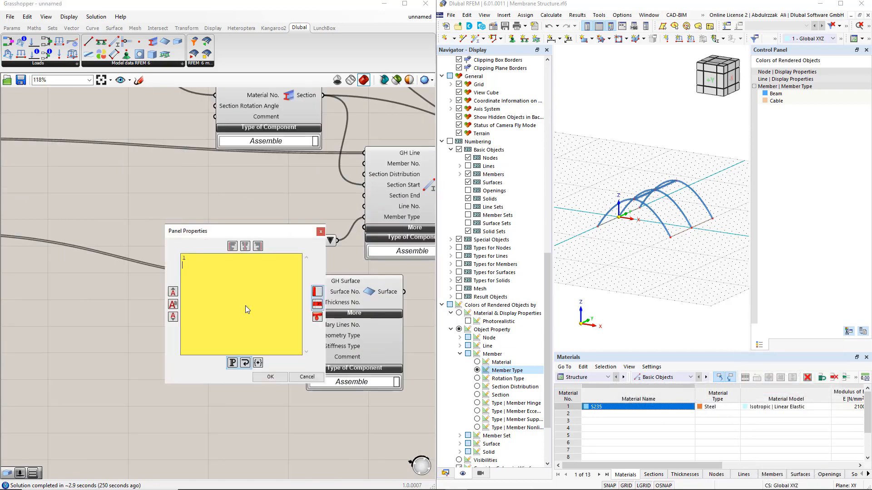
text(2)
click(270, 377)
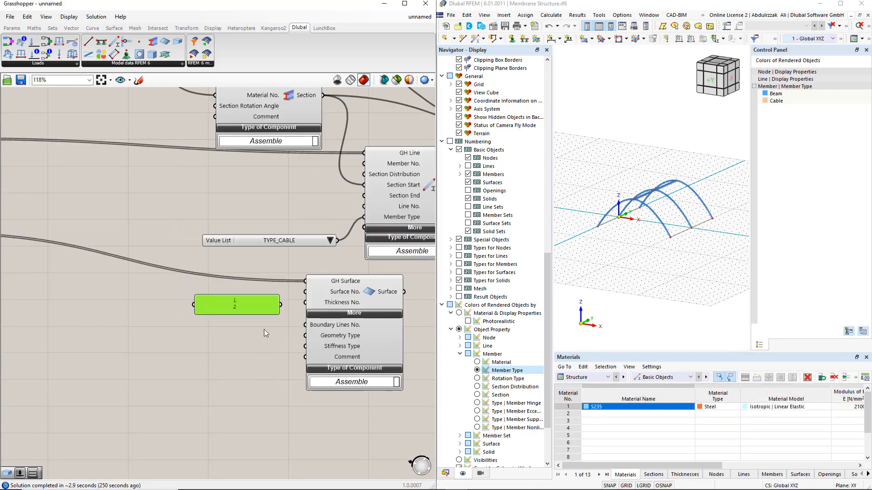
- Connect the panel to the Surface component's Surface No. input and make its lines separate list items by disabling multiline data
drag(280, 305, 305, 302)
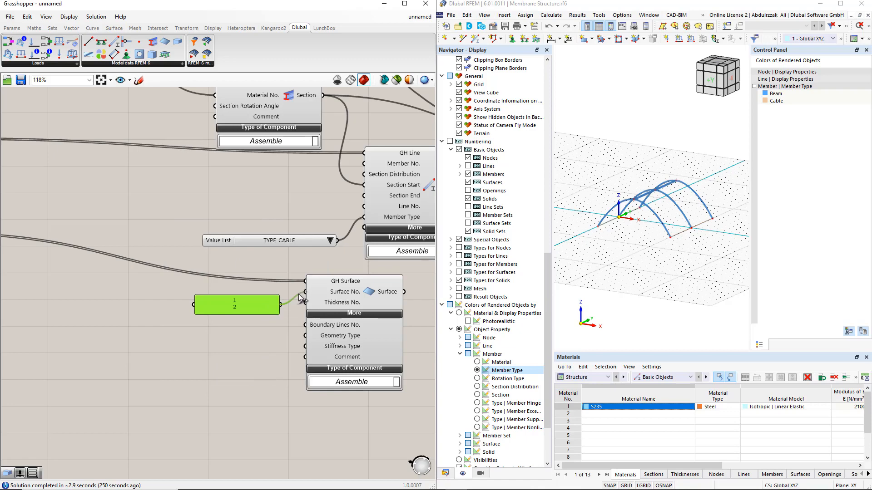
right_click(257, 307)
click(268, 298)
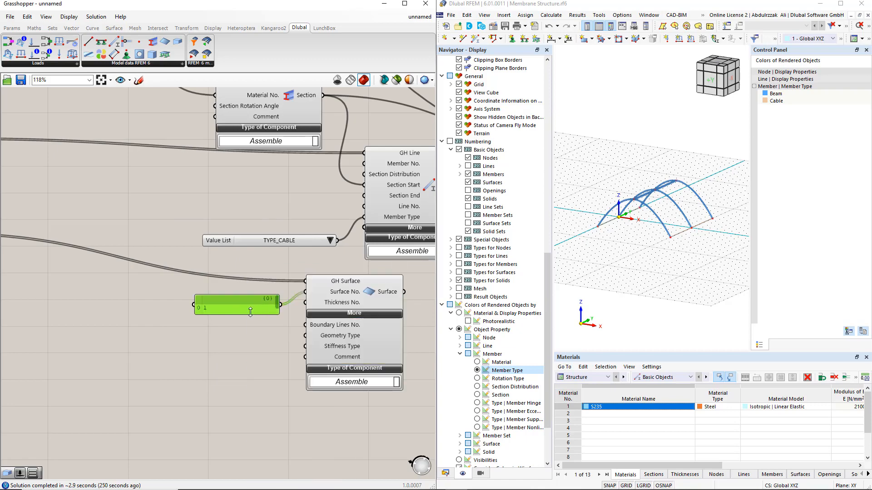
mouse_move(240, 313)
mouse_down()
mouse_move(237, 321)
mouse_move(250, 307)
mouse_move(245, 298)
mouse_up()
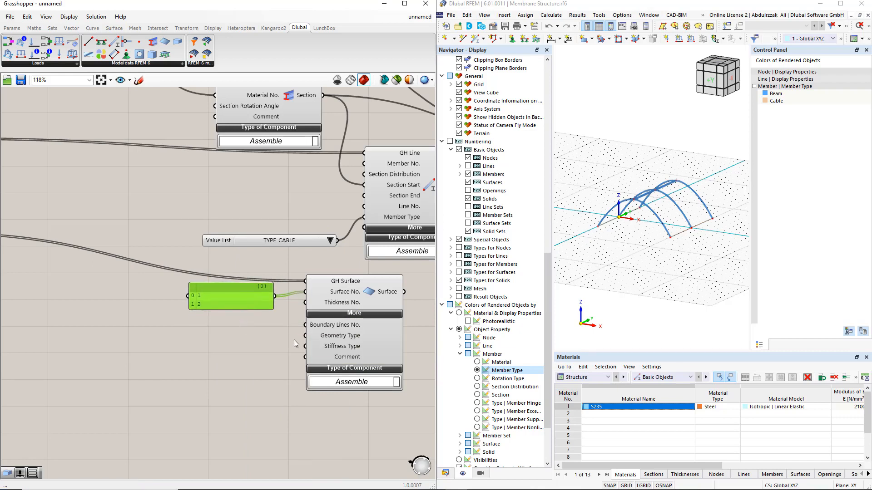
- Copy the cable type value list, connect the copy to the Surface component's Stiffness Type input and set it to TYPE_MEMBRANE
click(287, 239)
alt+drag(279, 241, 228, 350)
click(267, 347)
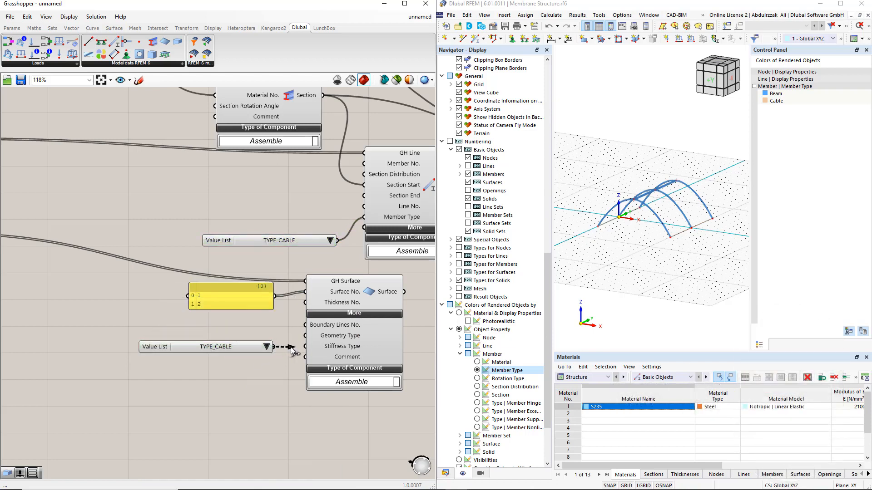
click(276, 351)
click(285, 347)
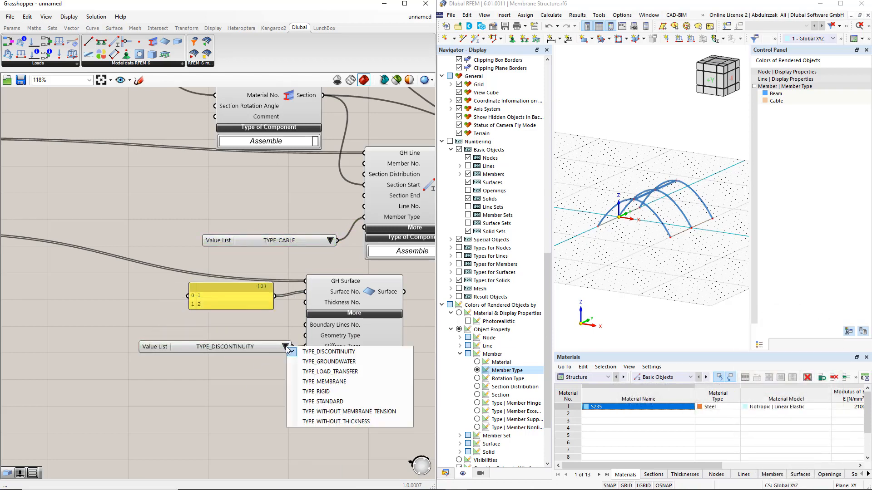
click(308, 382)
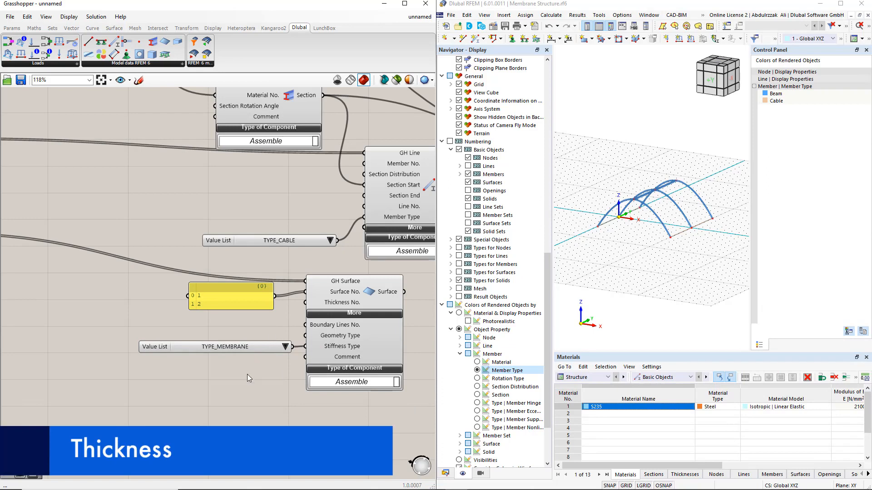
- Add a Dlubal Thickness component and connect its output to the Surface component's Thickness No. input
right_drag(247, 374, 275, 297)
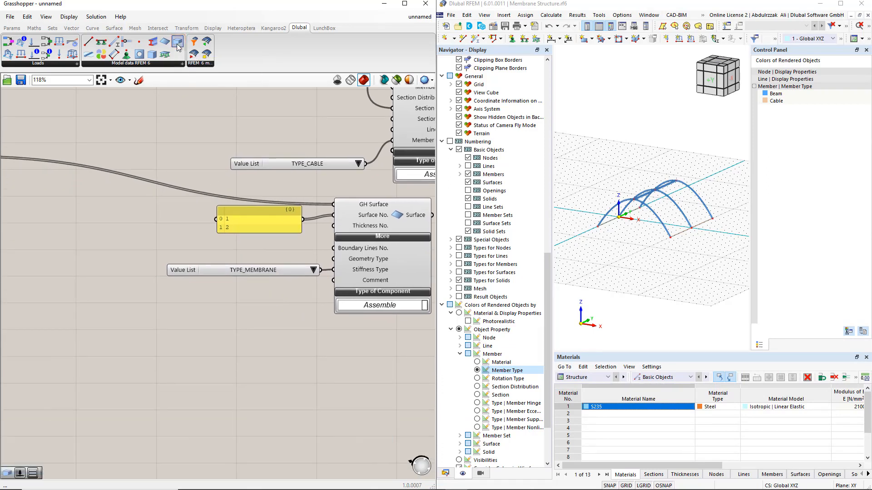
drag(178, 47, 140, 320)
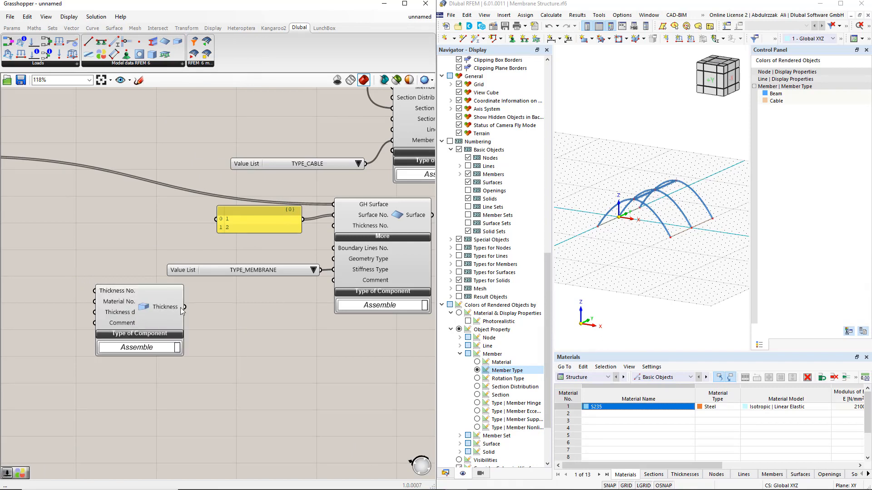
drag(184, 307, 334, 225)
- Create a number slider with value 1 and connect it to the Thickness component's Thickness No. input
right_drag(37, 268, 130, 262)
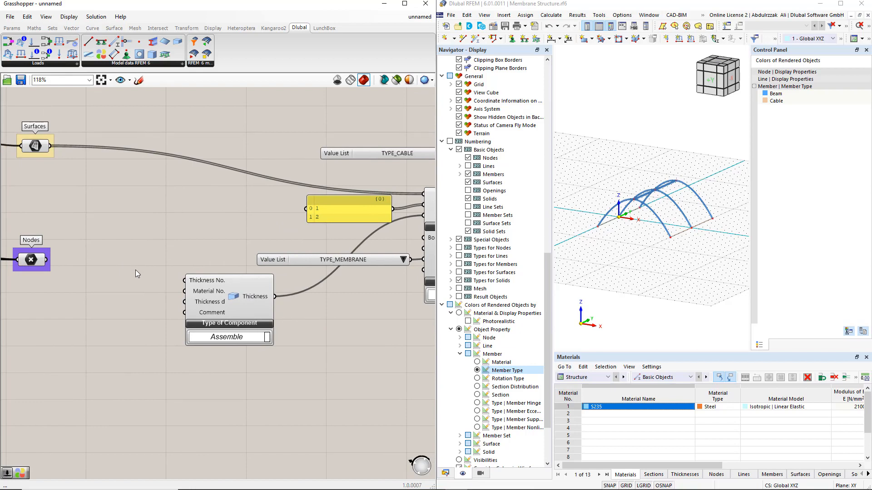
double_click(135, 270)
text(1)
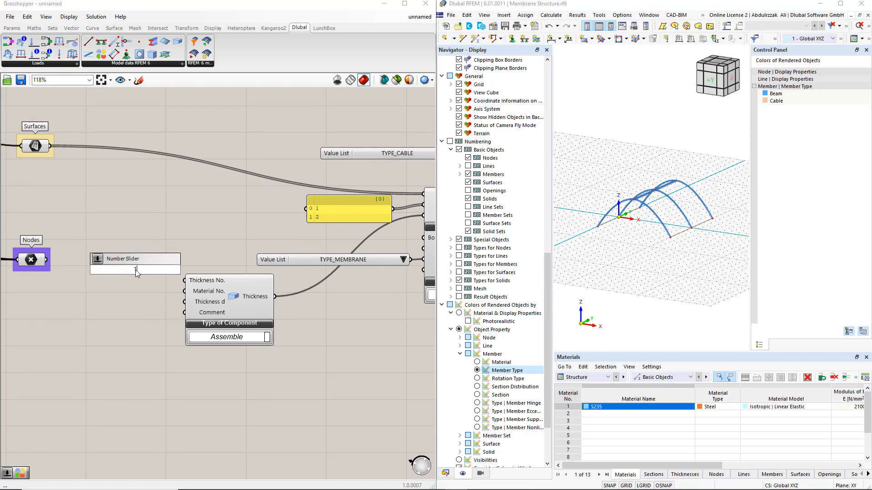
key(Return)
drag(212, 305, 264, 313)
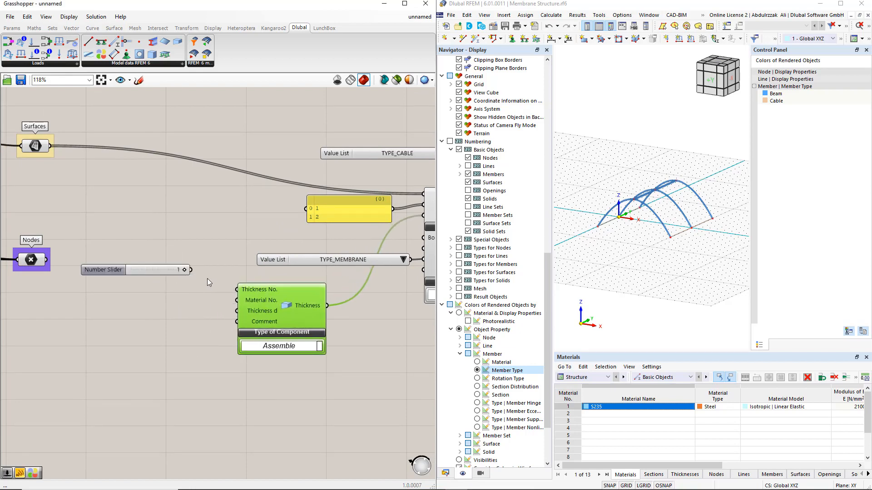
mouse_move(190, 270)
mouse_down()
mouse_move(228, 291)
mouse_move(177, 277)
mouse_move(186, 282)
mouse_up()
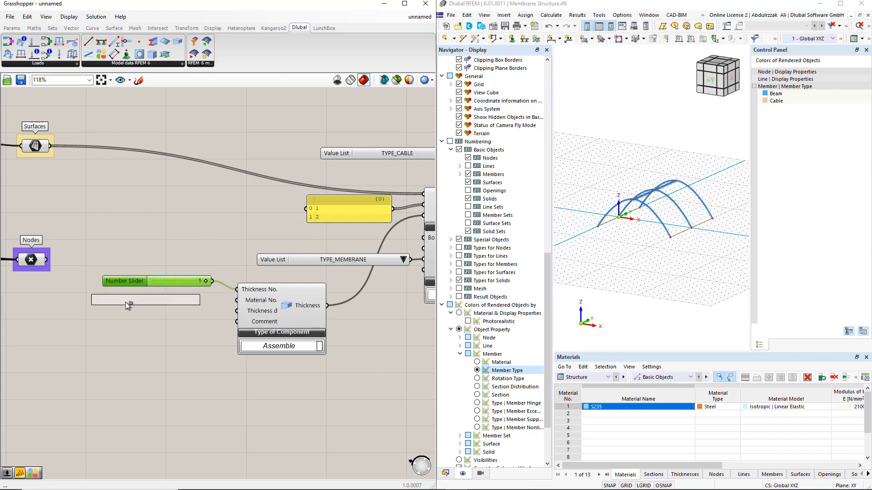
- Copy the number slider, connect the copy to the Thickness d input and change its type to floating point
double_click(130, 313)
alt+drag(130, 313, 131, 313)
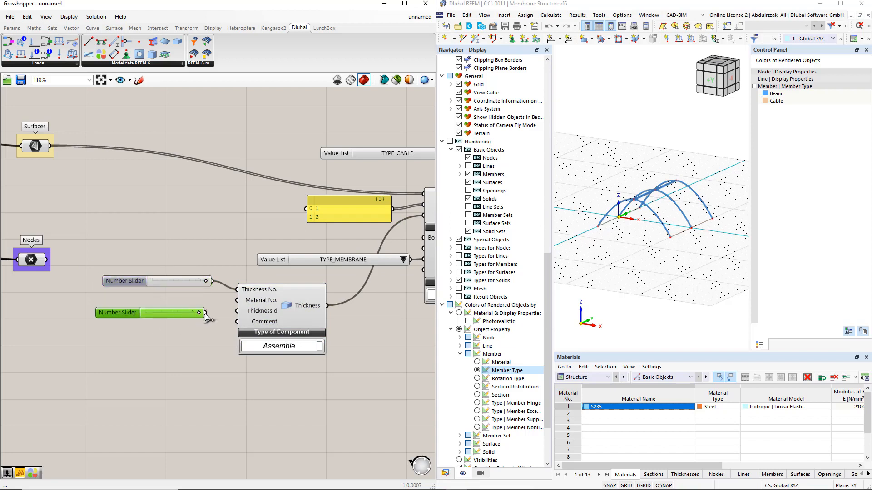
drag(207, 313, 237, 311)
right_click(130, 312)
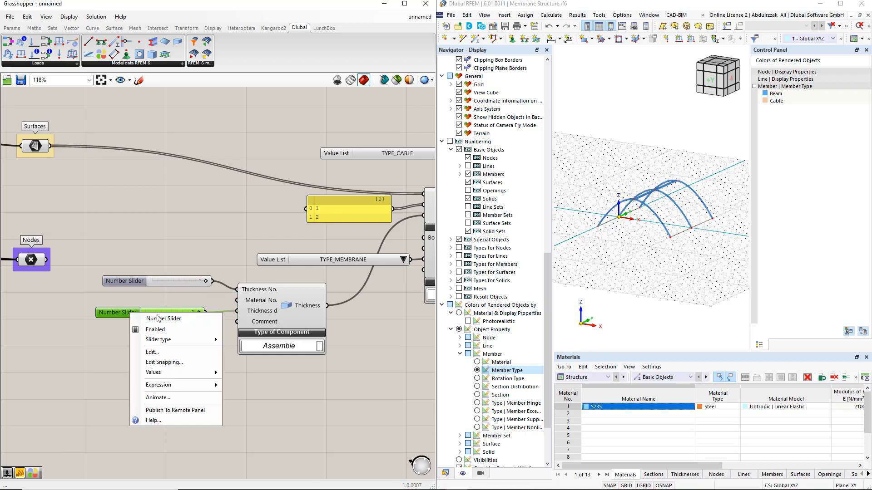
mouse_move(222, 344)
click(254, 341)
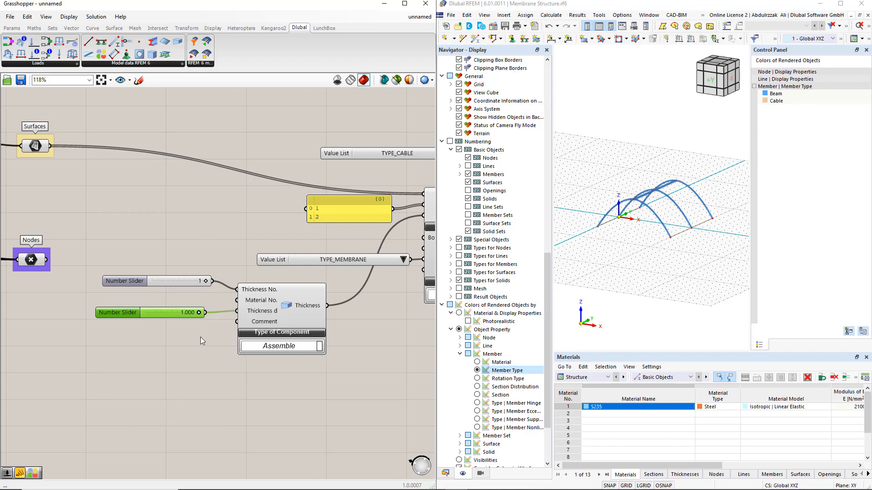
- Set the Thickness d slider to 0.001
double_click(190, 315)
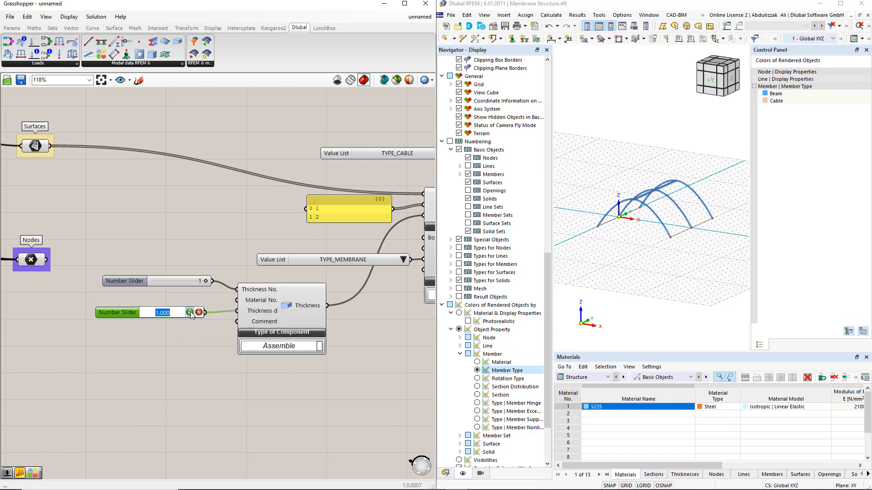
text(0.001)
click(190, 312)
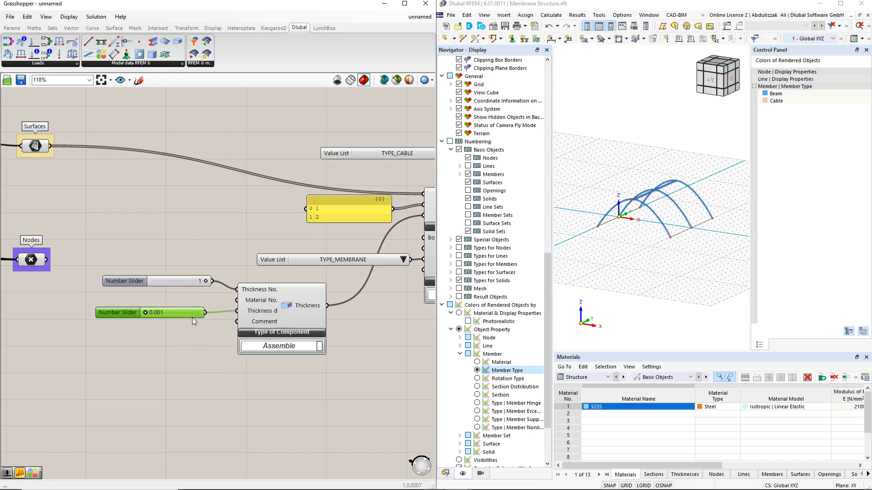
click(193, 319)
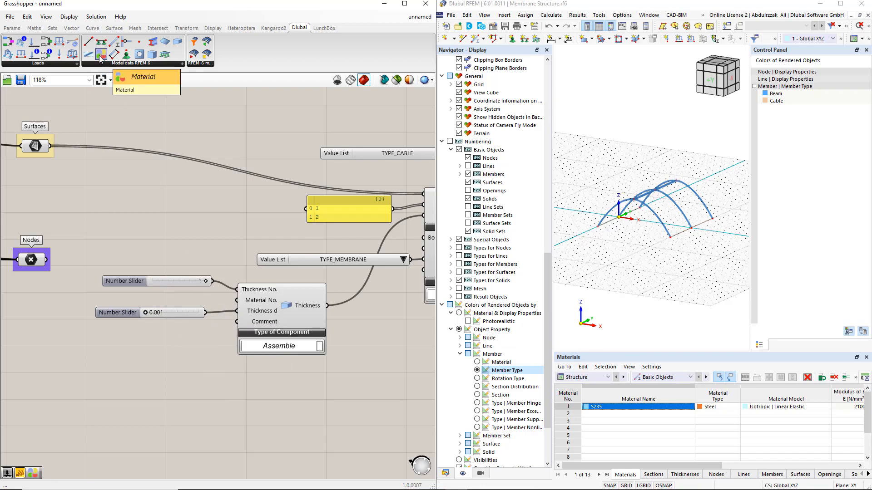
- Add a Dlubal Material component and connect a number slider with value 2 to its Material No. input
drag(100, 58, 156, 379)
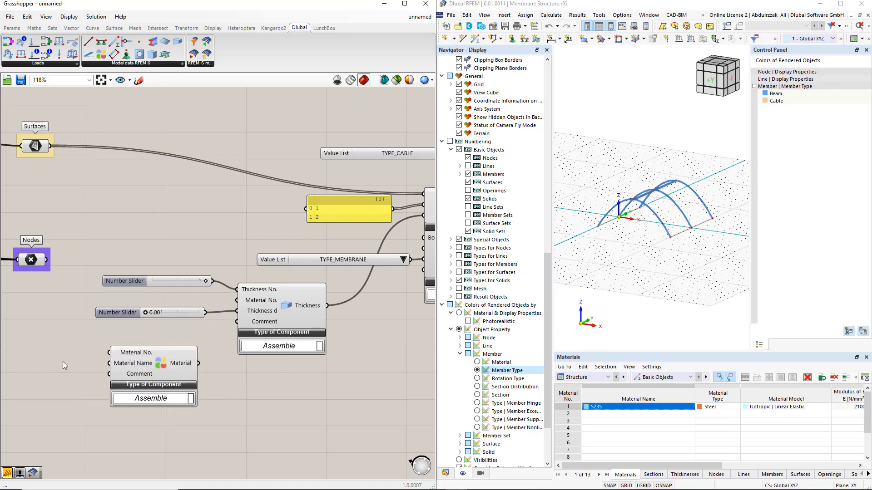
double_click(39, 357)
text(2)
key(Return)
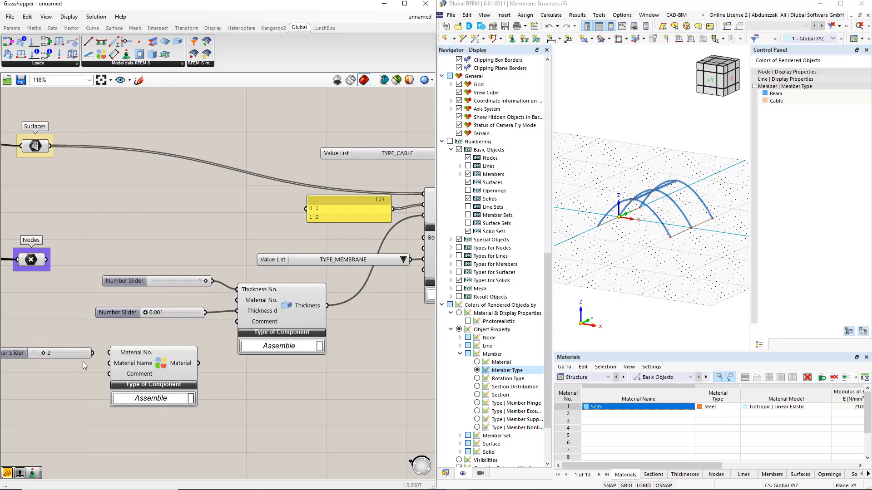
drag(92, 353, 109, 353)
- Create a panel reading ETFE for the Material Name input and connect the Material output to the Thickness component's Material No. input
right_drag(70, 375, 119, 347)
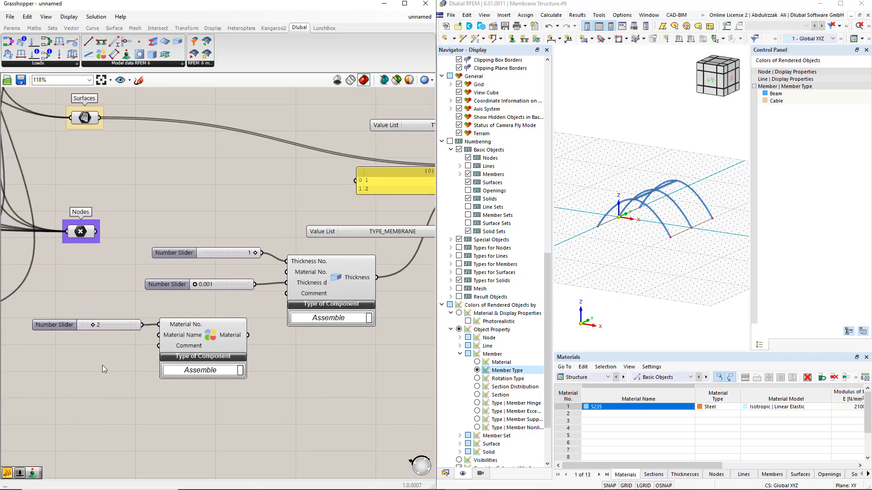
double_click(102, 365)
text(//)
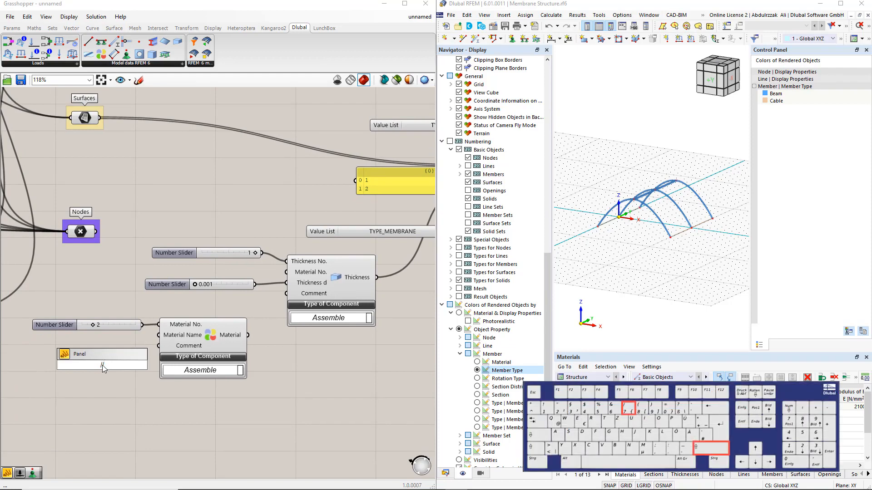
text(ETFE)
key(Return)
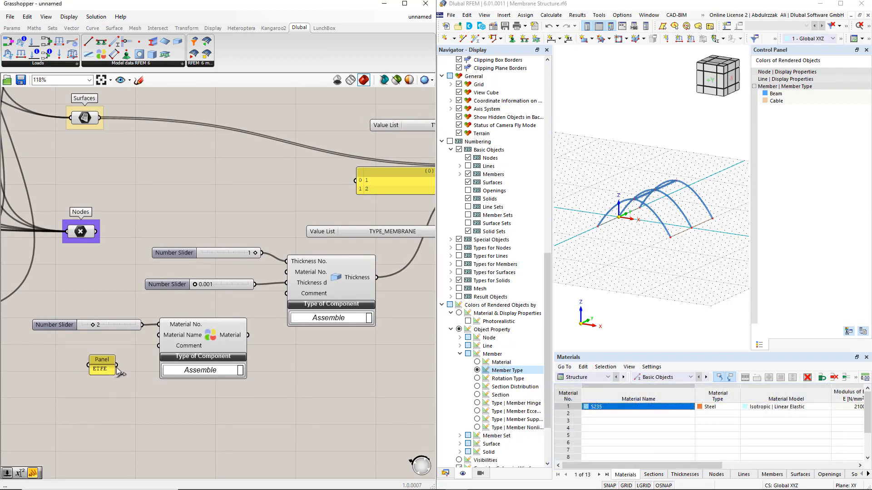
drag(117, 365, 79, 355)
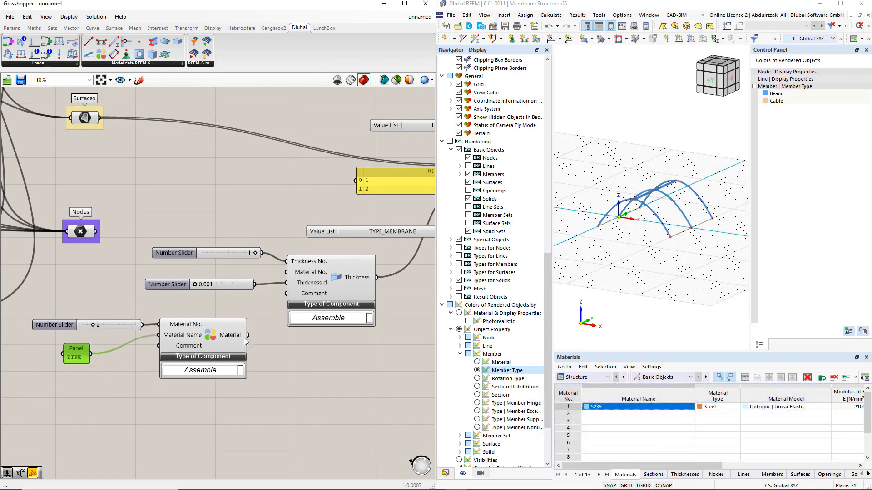
drag(247, 335, 286, 272)
- Add the Surface, Thickness and Material outputs to the RFEM export component's Input alongside the existing connections
scroll(266, 318, down, 2)
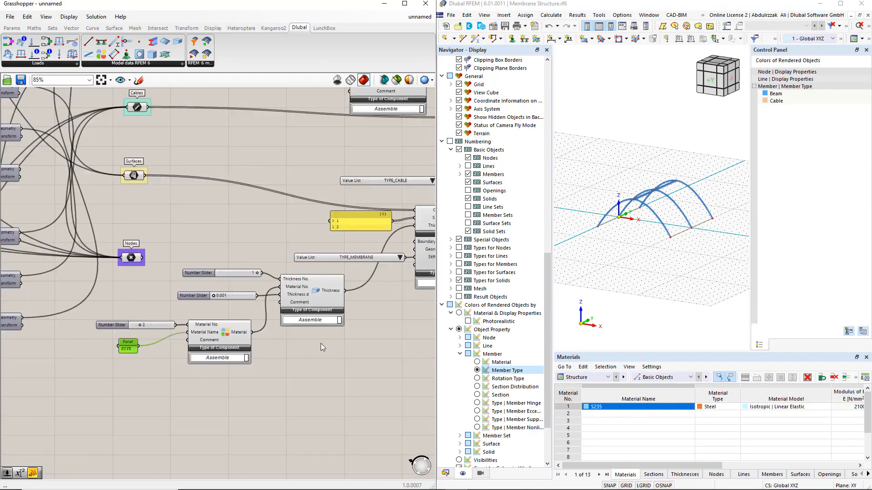
right_drag(320, 344, 188, 366)
scroll(297, 361, down, 1)
right_drag(297, 361, 219, 374)
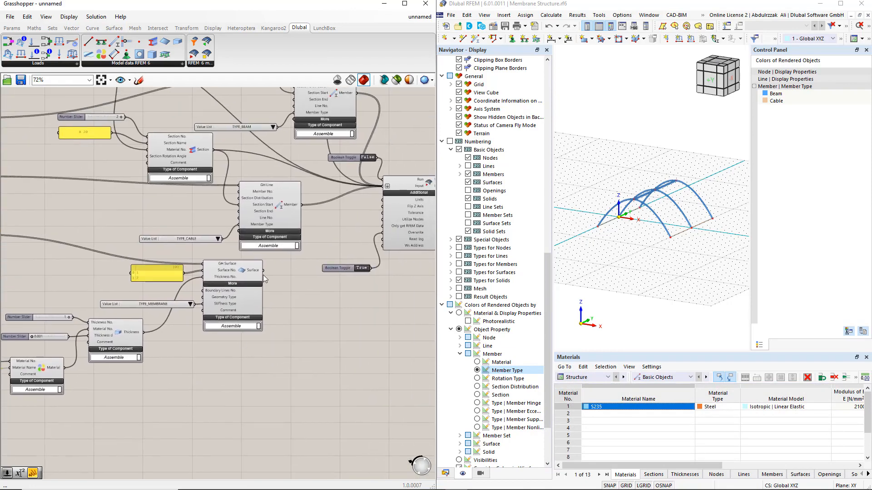
shift+drag(263, 274, 383, 186)
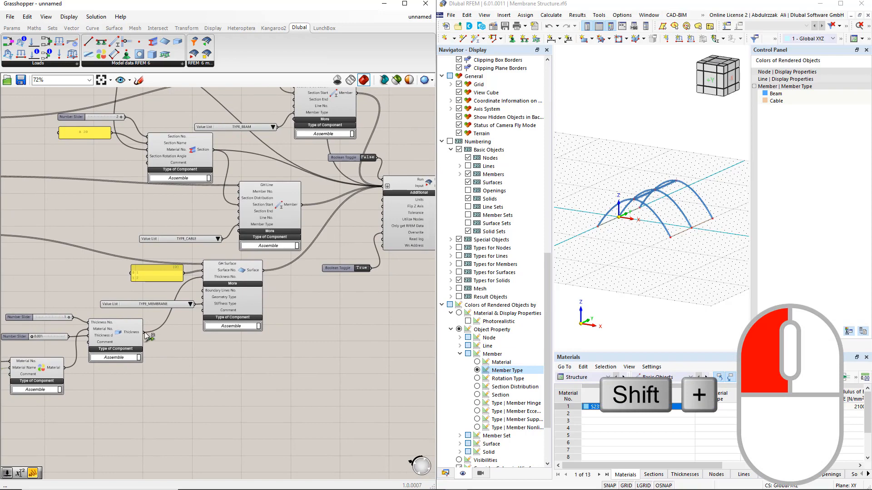
shift+drag(146, 336, 384, 186)
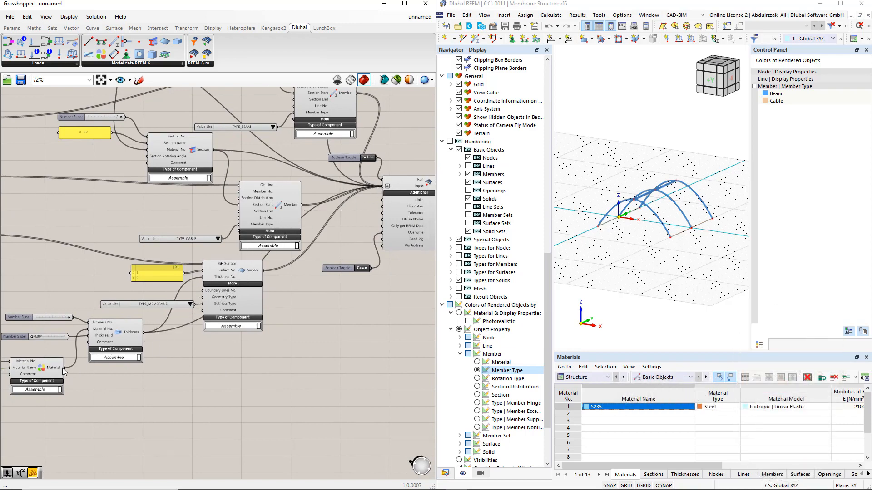
shift+drag(63, 372, 382, 190)
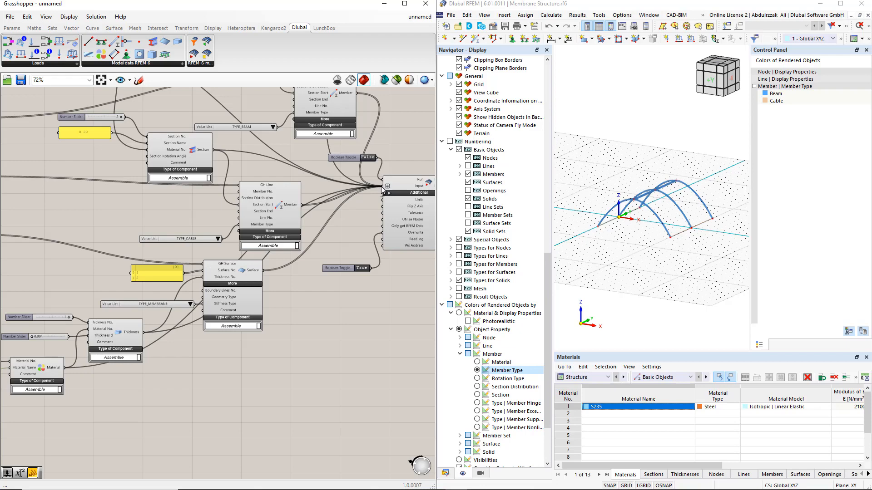
- Set the export component's Run toggle to True and abort the external connection lock in RFEM
double_click(368, 158)
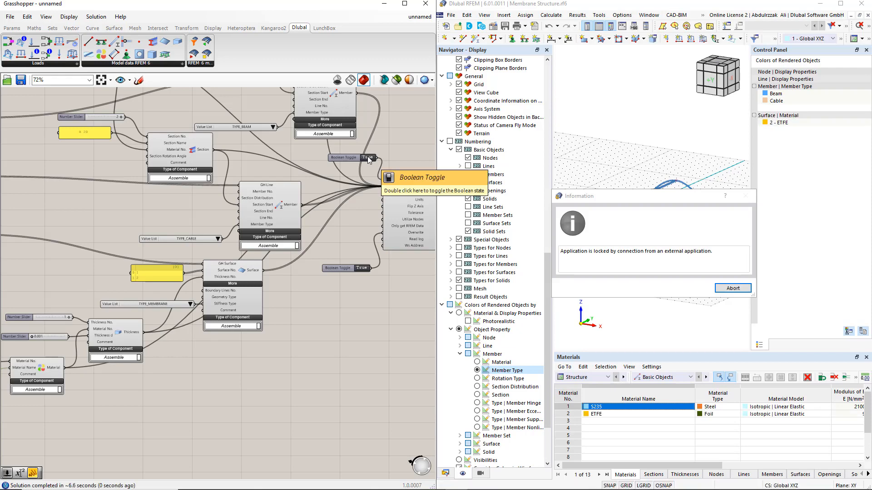
click(733, 288)
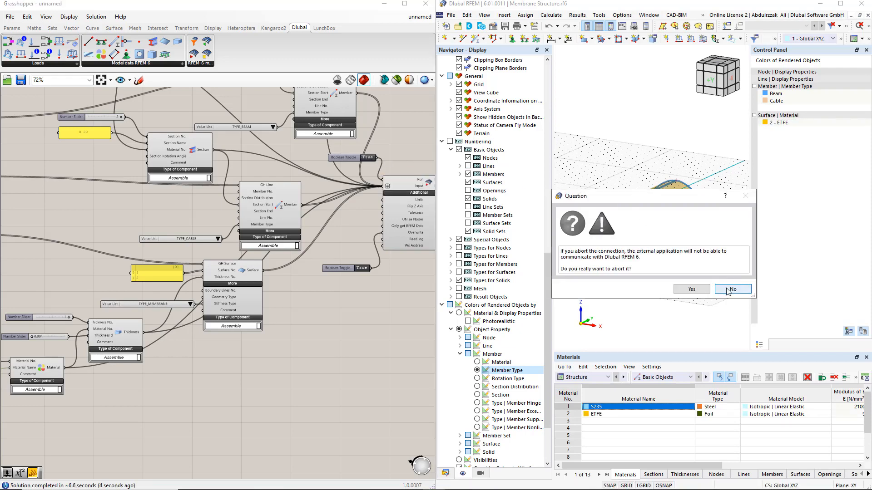
click(692, 291)
- Show the model data tree in RFEM, expand the surfaces and select surface 2 to check the exported membranes
click(445, 473)
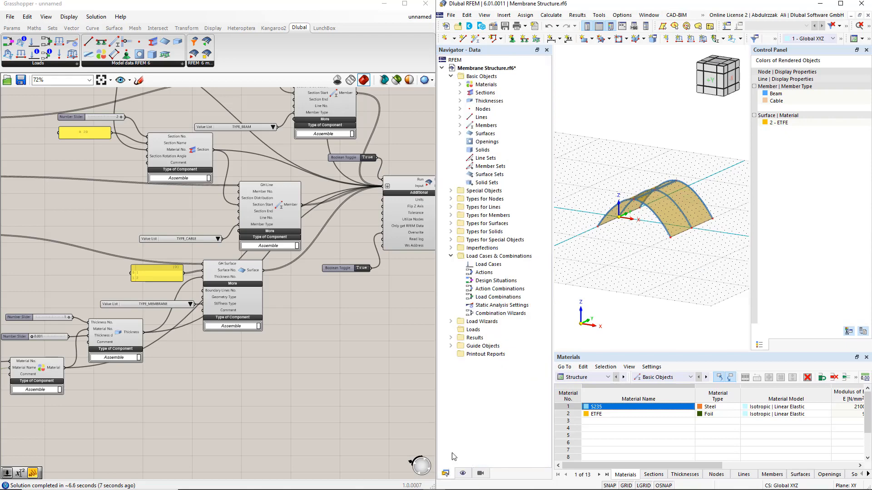
click(459, 133)
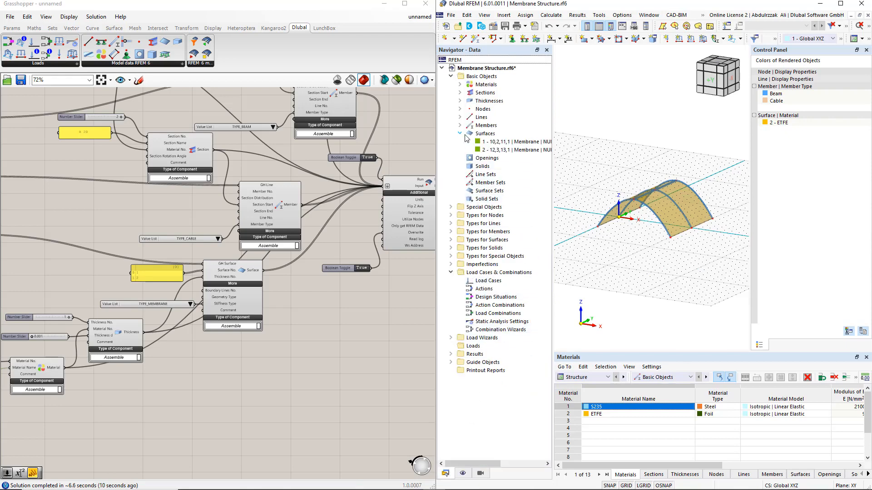
click(483, 150)
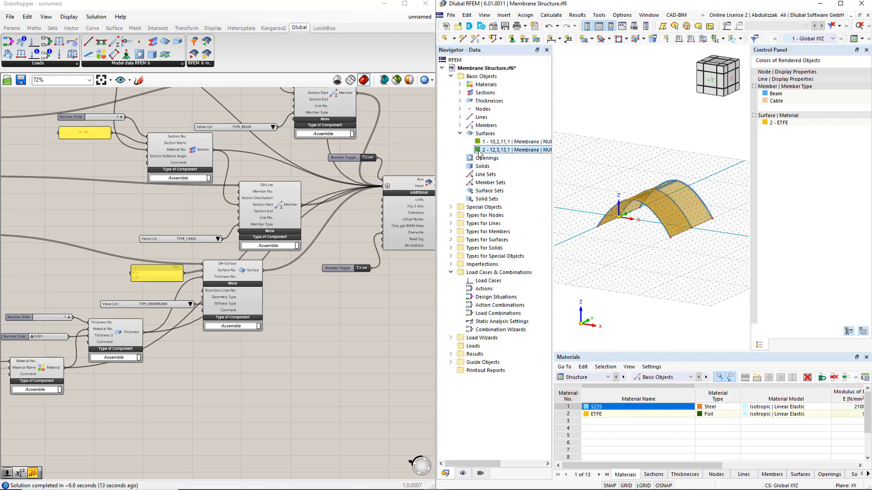
click(362, 320)
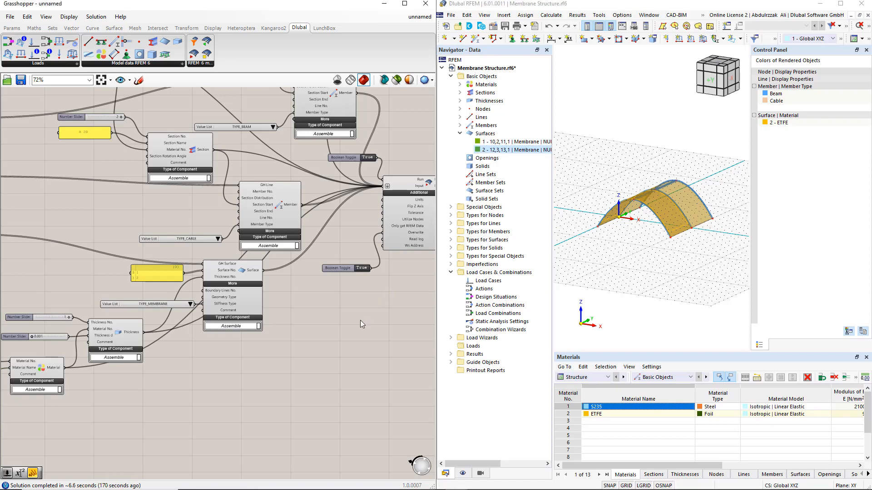
- Add a Dlubal Nodal Support component in Grasshopper below the Surface component and connect the Nodes parameter to its GH Node input
right_drag(213, 353, 294, 330)
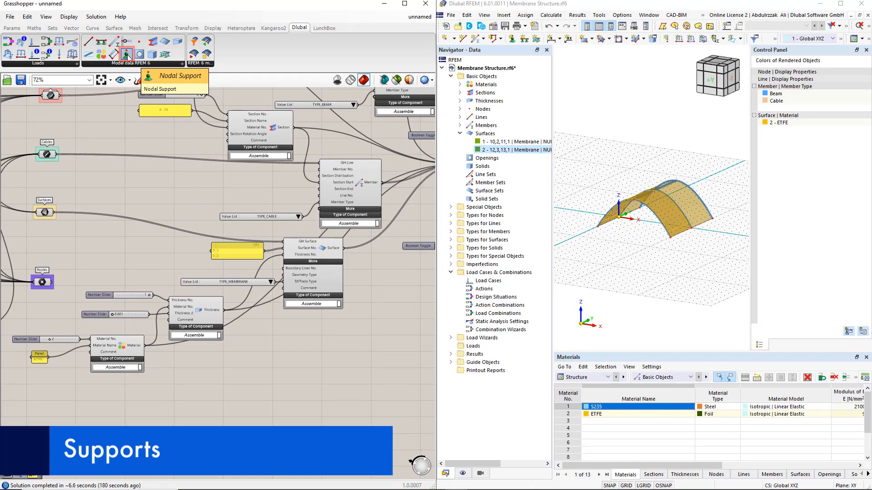
drag(127, 54, 293, 402)
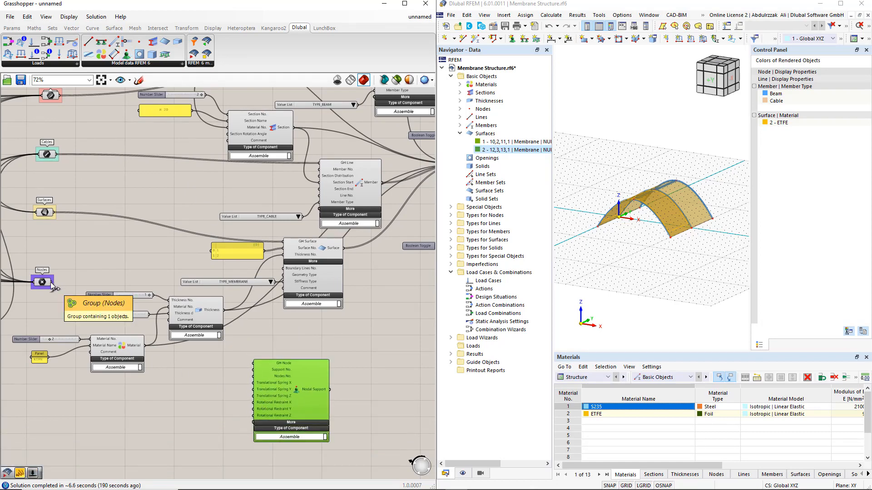
drag(54, 283, 254, 363)
drag(299, 392, 349, 373)
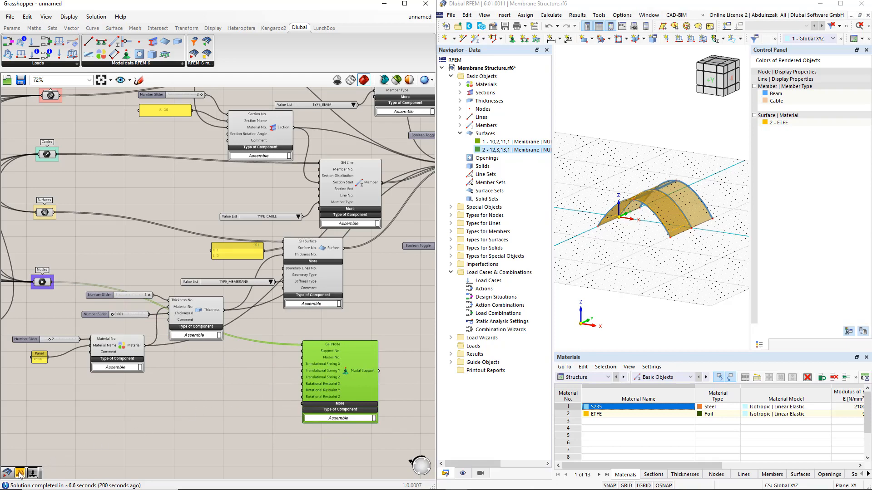
- Create a panel reading INF and connect it to the Nodal Support's Translational Spring and Rotational Restraint X, Y and Z inputs
drag(20, 474, 247, 381)
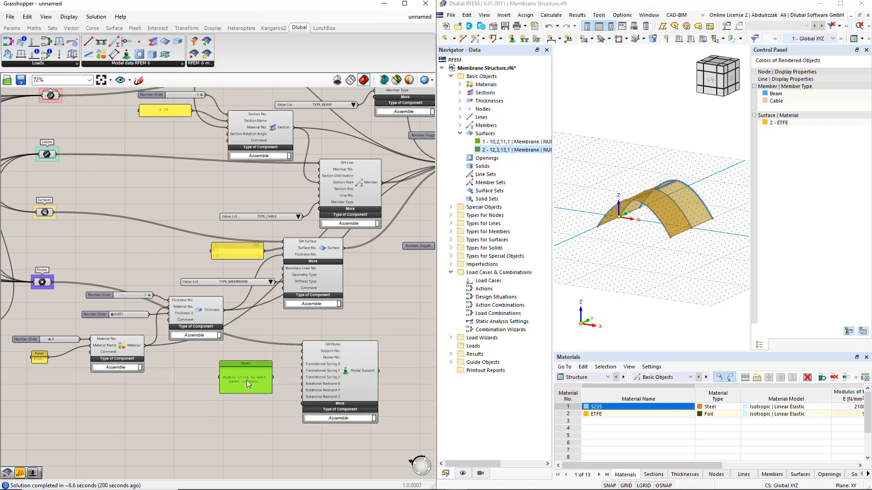
double_click(247, 380)
text(INF)
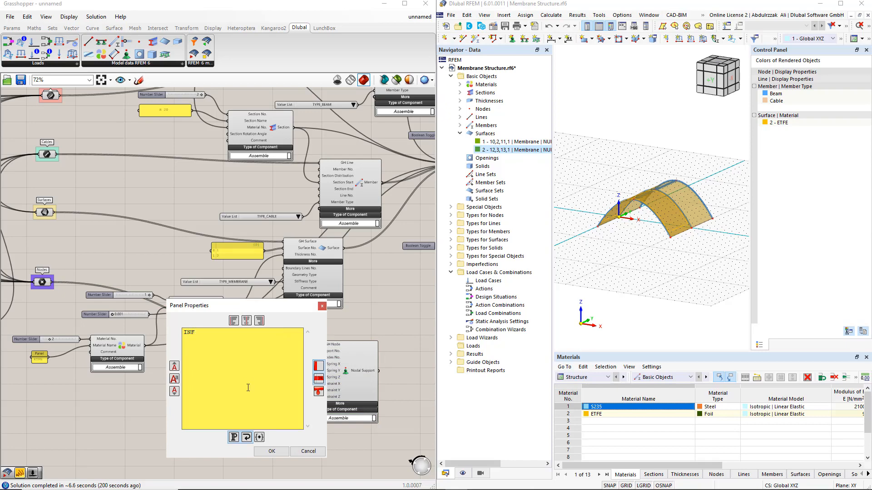
click(268, 451)
scroll(275, 411, up, 2)
scroll(278, 407, up, 1)
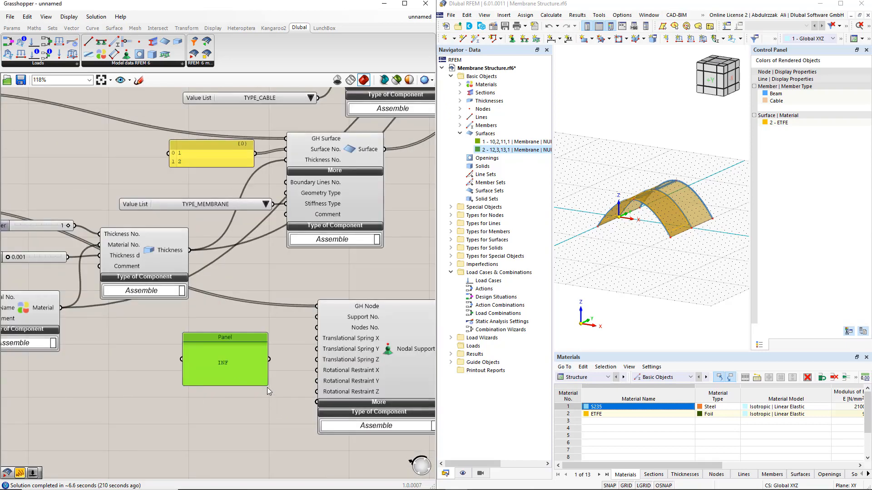
drag(265, 385, 317, 338)
drag(276, 358, 316, 392)
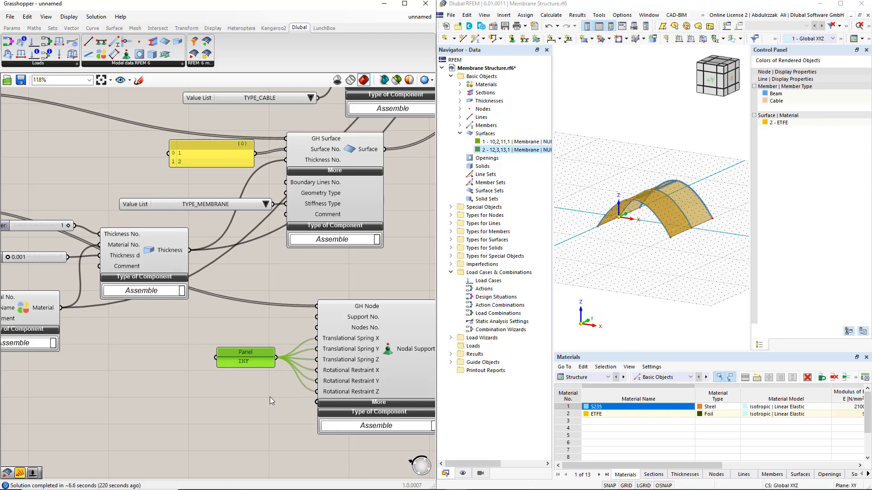
- Add the Nodal Support output to the export component's Input and abort the external connection lock in RFEM
scroll(269, 397, down, 5)
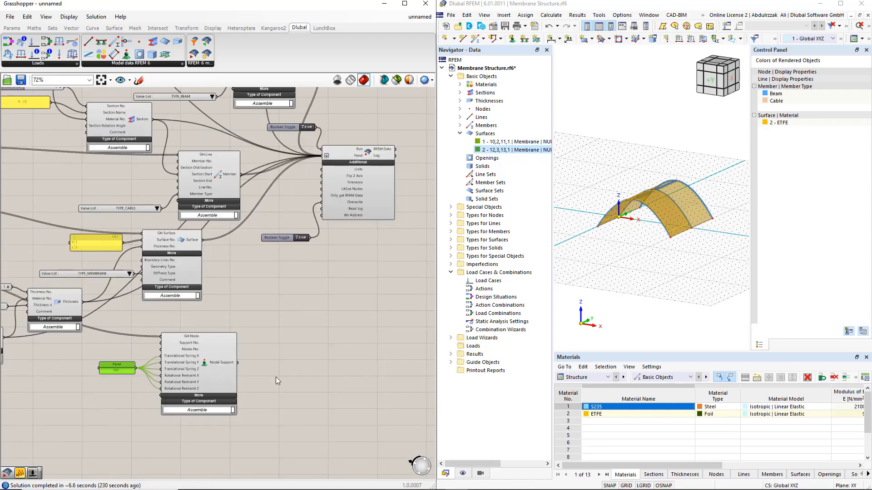
right_drag(323, 350, 315, 368)
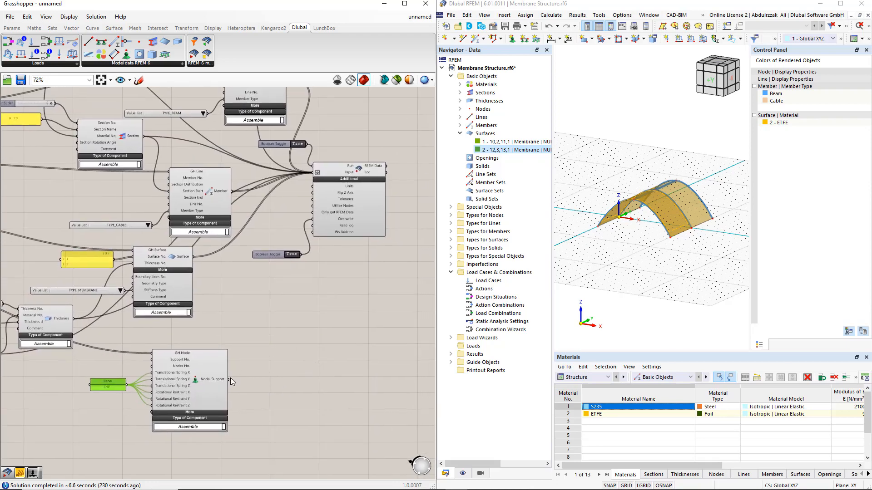
shift+drag(228, 379, 310, 176)
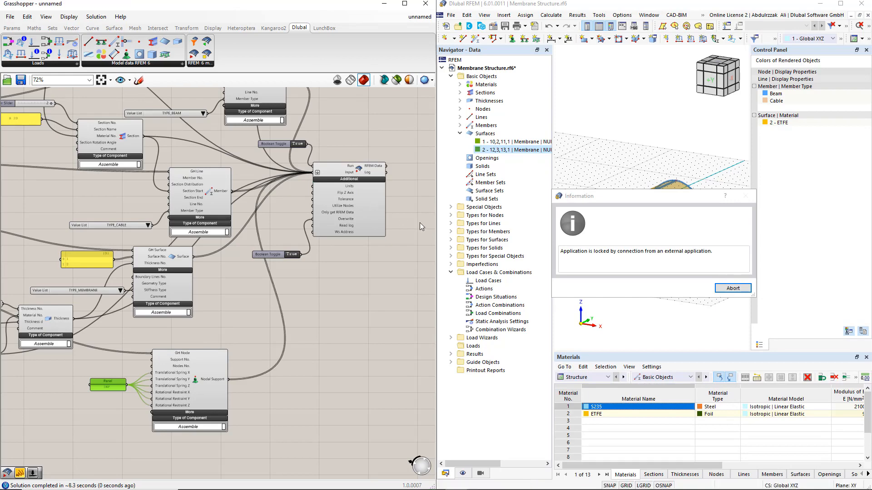
click(719, 288)
click(692, 292)
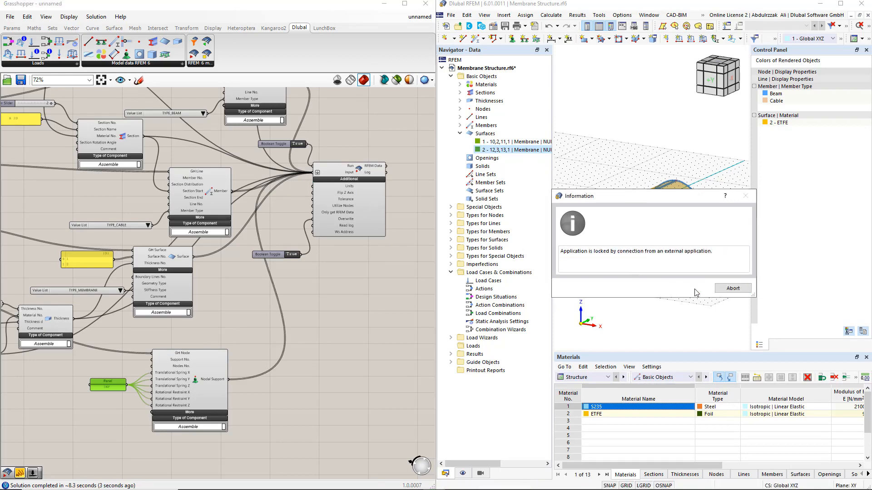
- Examine the exported nodal supports at the arch bases in the RFEM model
scroll(668, 227, up, 5)
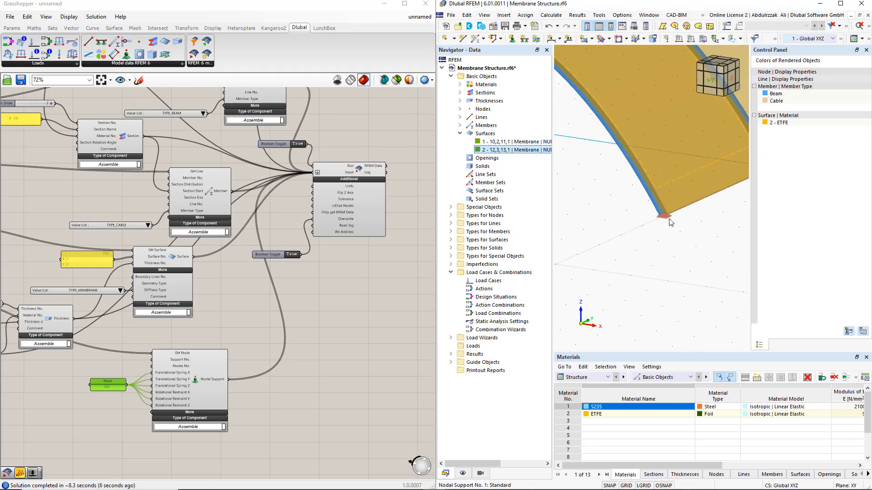
right_click(669, 219)
drag(696, 291, 747, 292)
click(636, 288)
scroll(636, 288, down, 5)
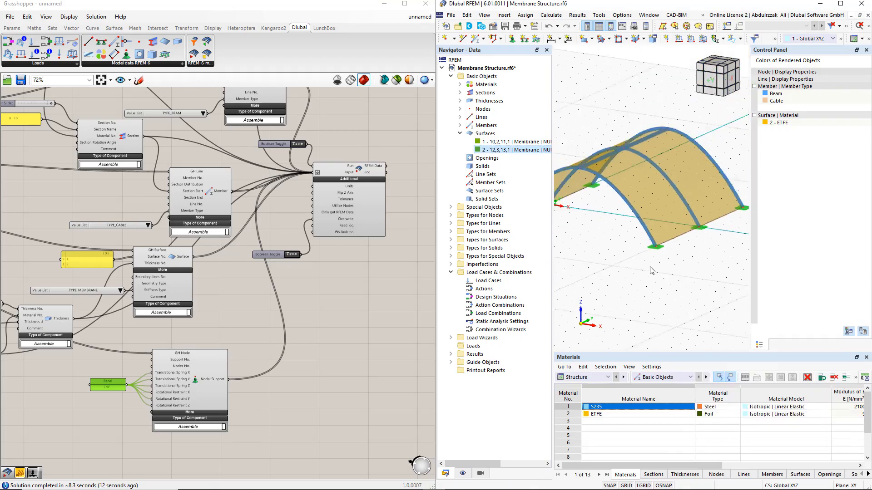
middle_drag(624, 274, 652, 254)
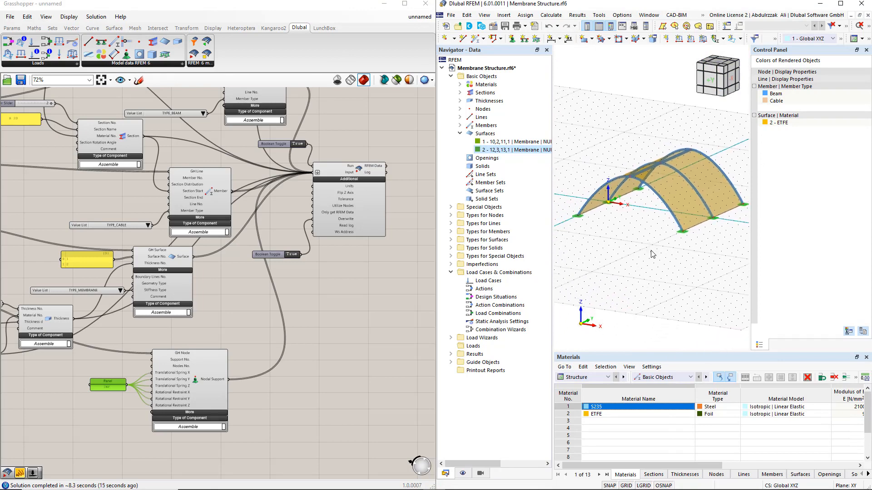